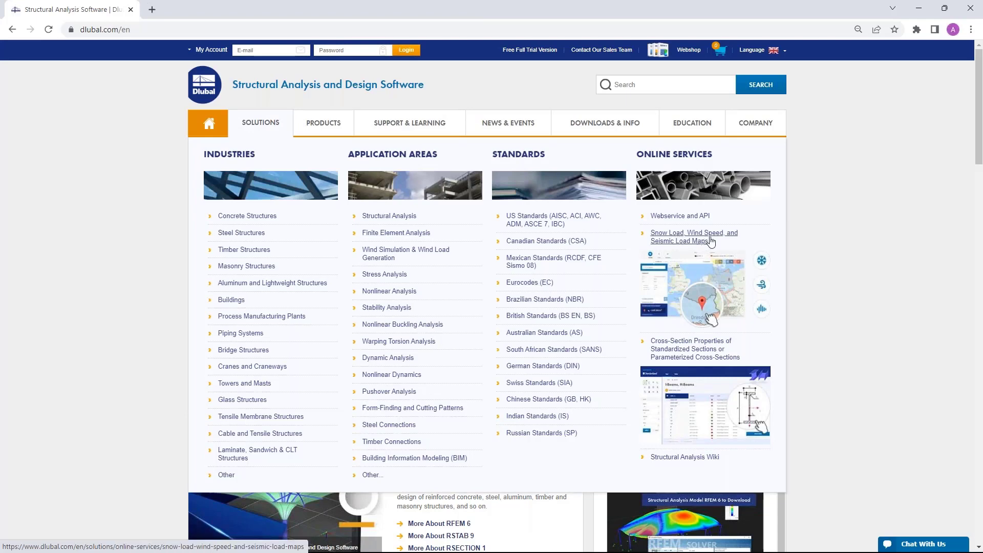
Open the Snow Load, Wind Speed, and Seismic Load Maps page and remove all cookies stored for it.
left_click(690, 241)
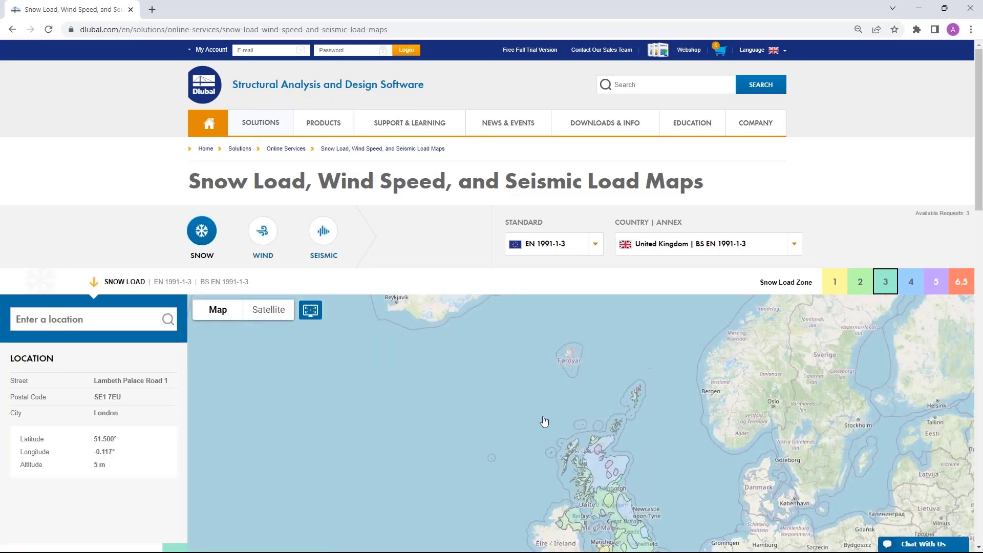
left_click(71, 30)
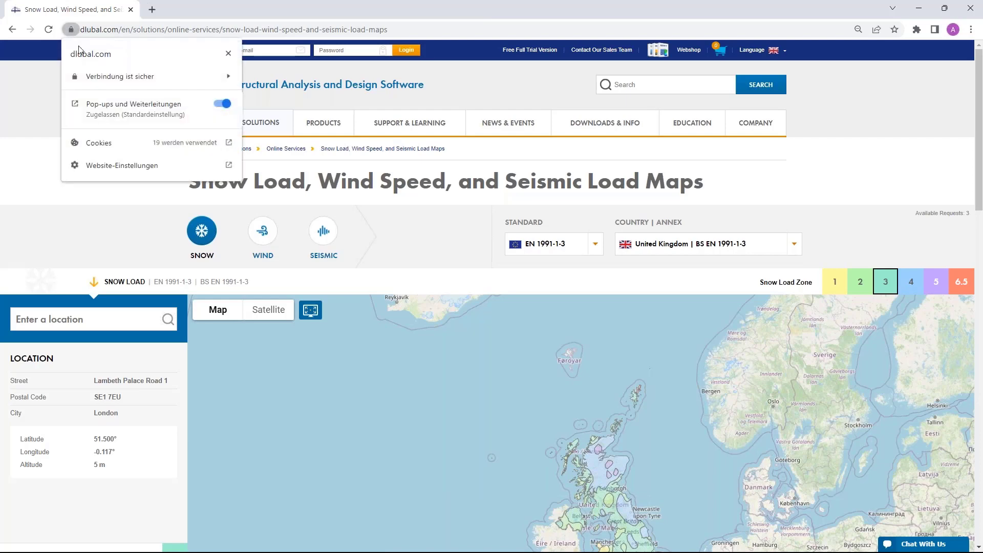
left_click(111, 146)
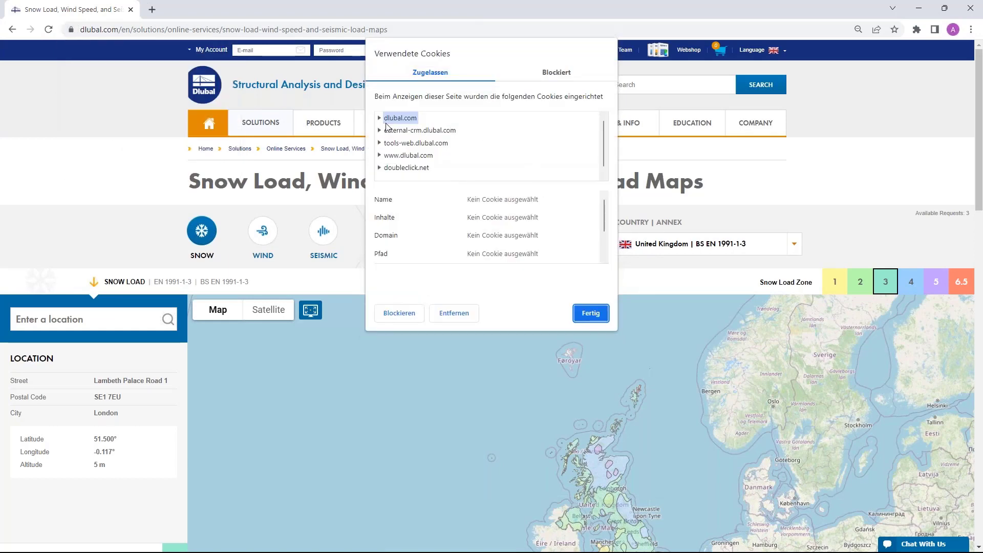
left_click(454, 314)
left_click(453, 314)
left_click(453, 314)
left_click(453, 314)
left_click(453, 314)
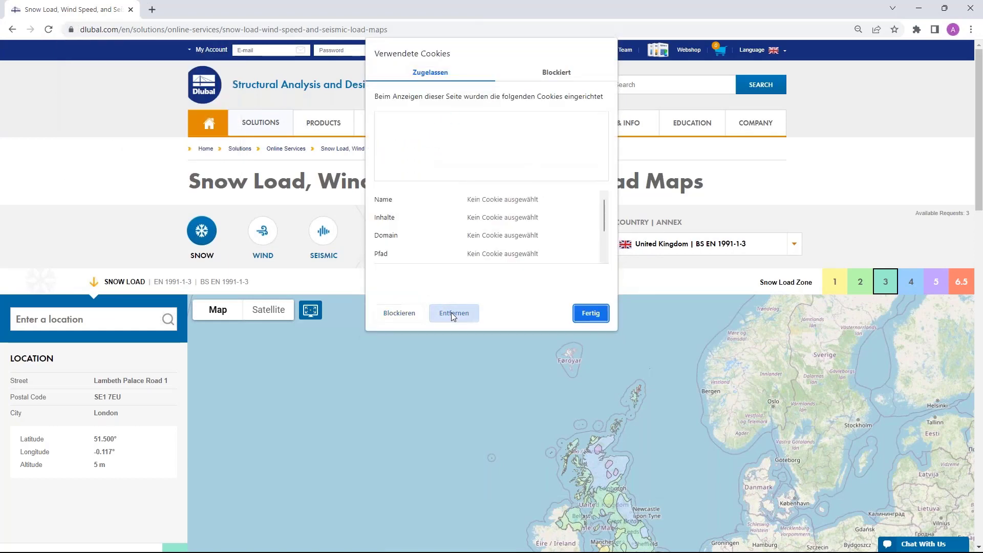
left_click(590, 314)
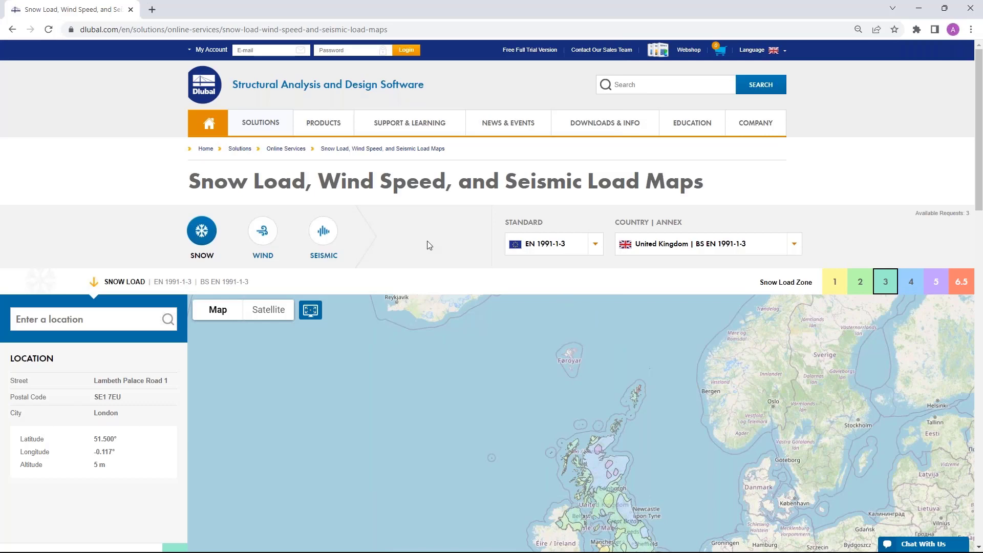
Reload the load maps page, allow all cookies, and check the characteristic snow load for the London location.
left_click(49, 30)
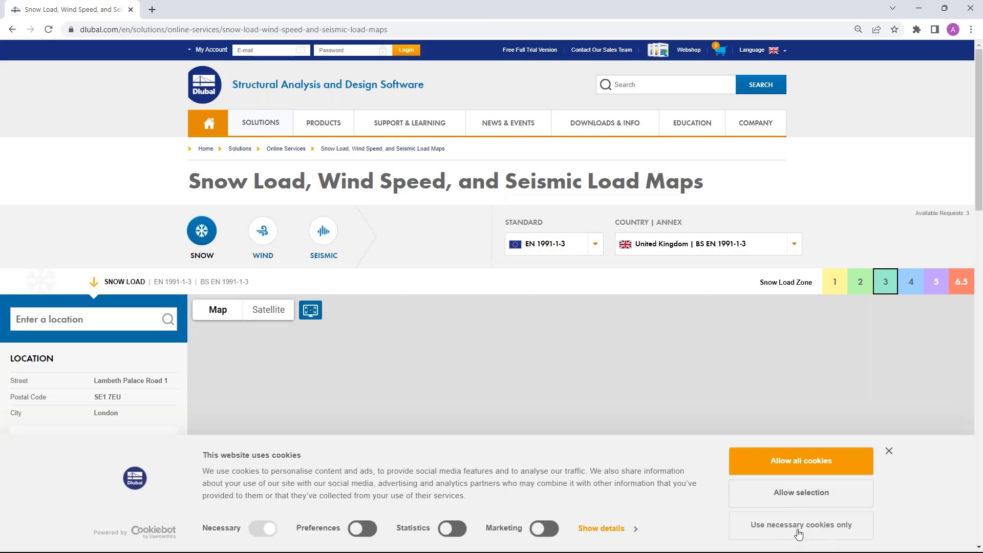
left_click(793, 459)
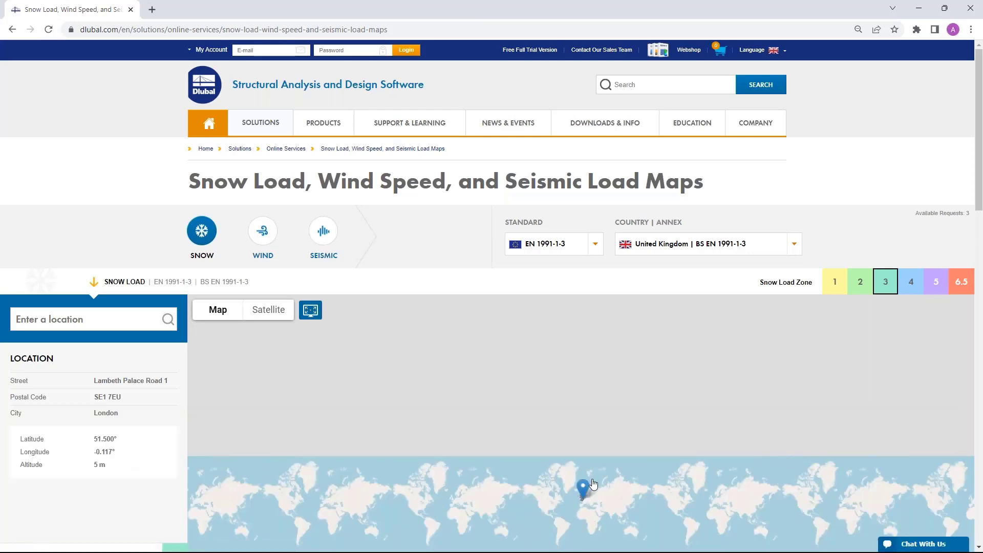
scroll(592, 512, "up", 5)
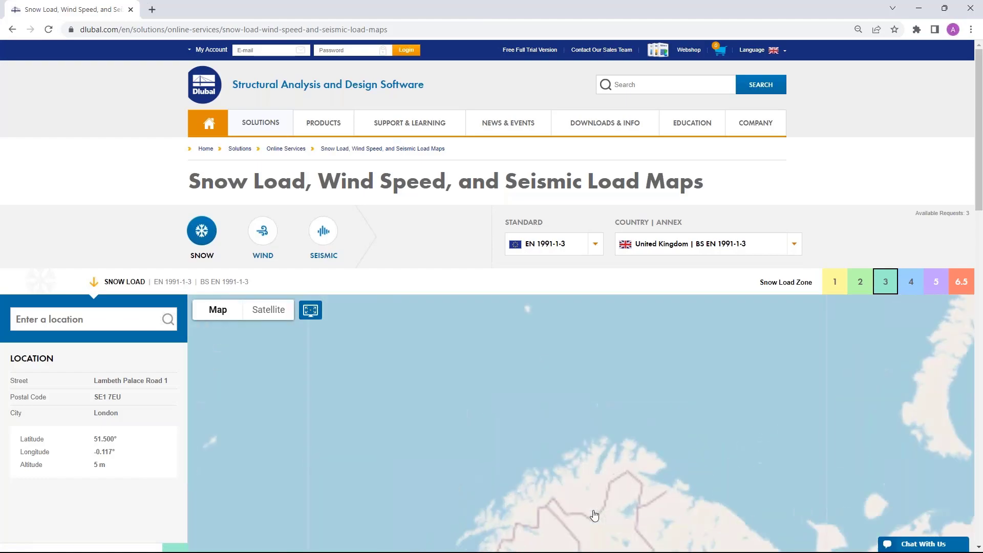
scroll(553, 419, "down", 5)
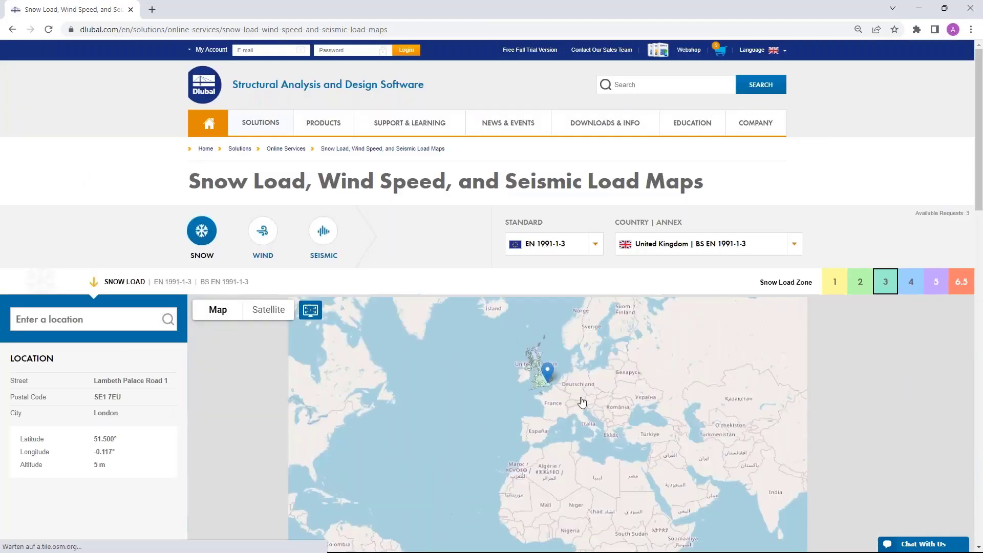
scroll(553, 419, "up", 3)
scroll(552, 358, "down", 14)
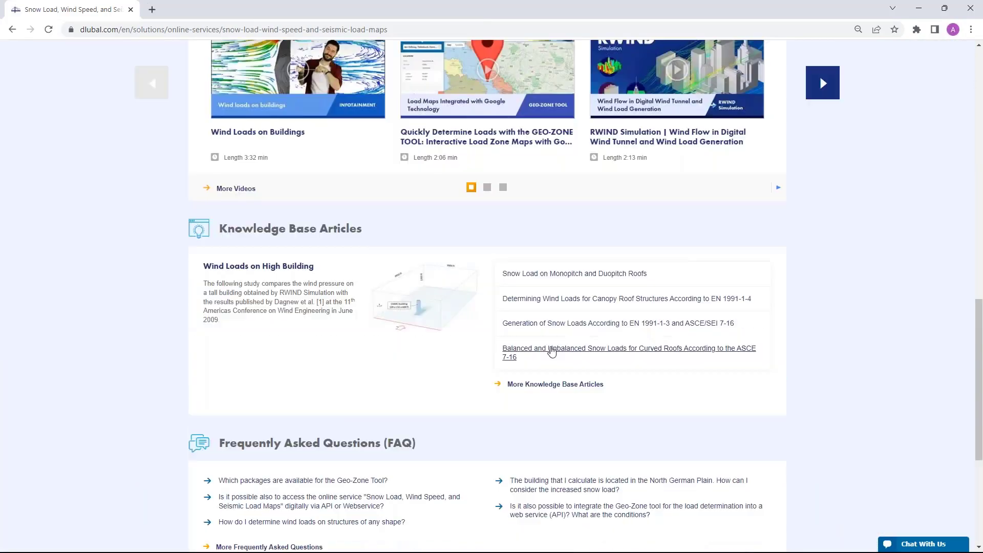
scroll(552, 352, "up", 6)
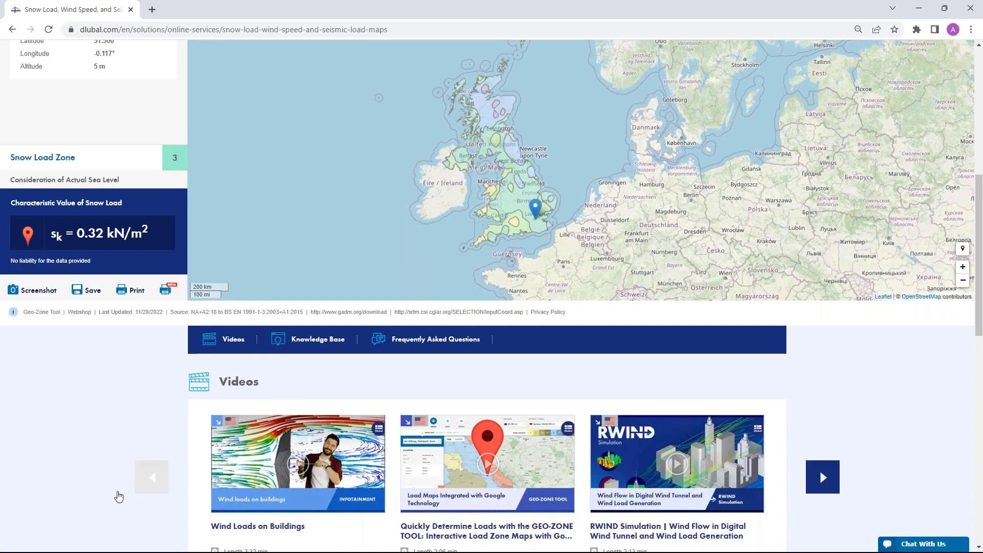
Switch to RFEM and review the steel hall's loads in load cases LC1 to LC4, finishing on LC3 - Wind, full suction, x.
key("alt+Tab")
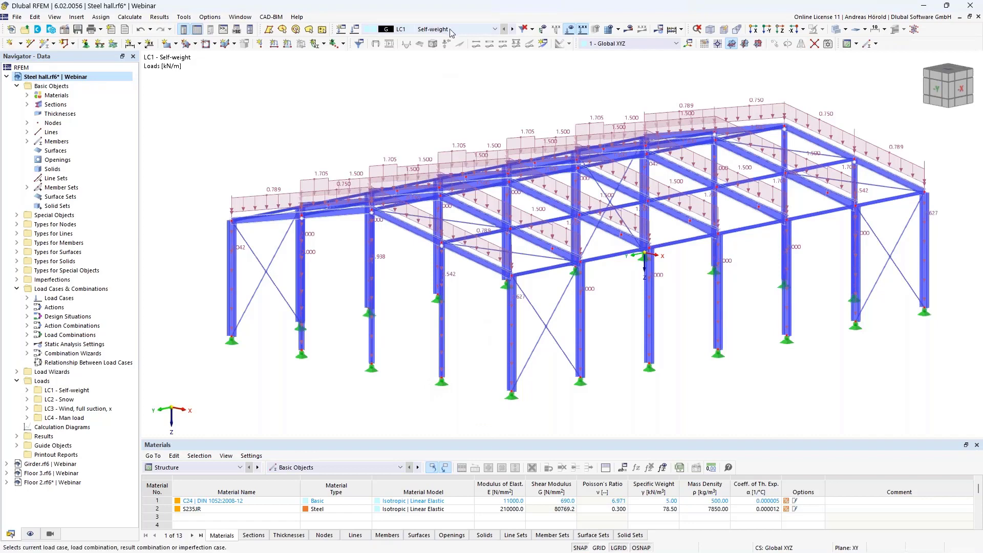
left_click(514, 30)
left_click(514, 30)
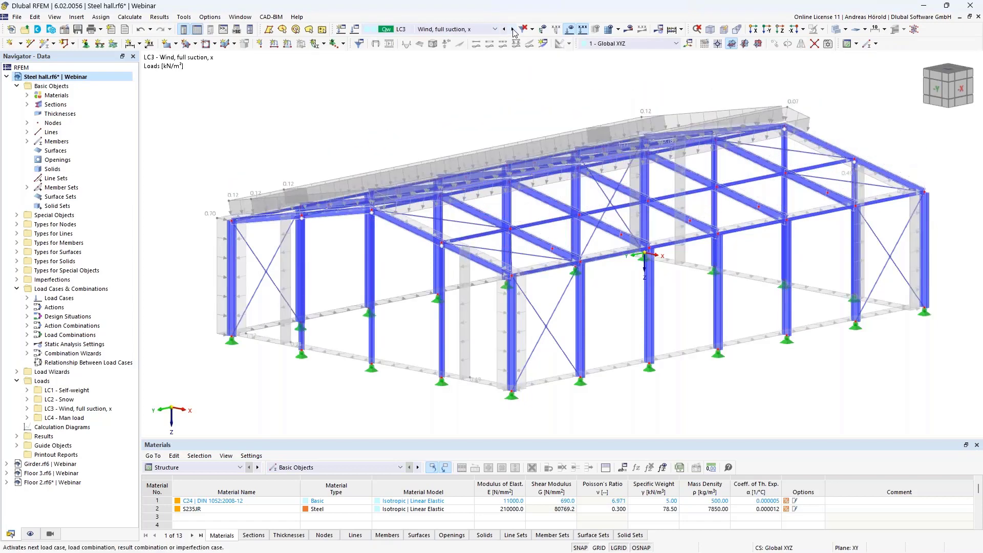
left_click(513, 30)
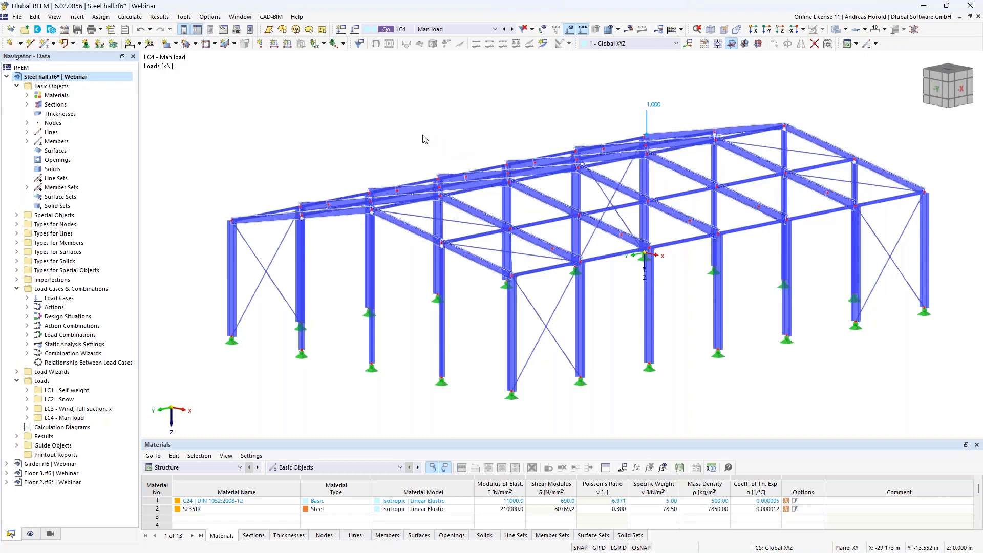
left_click(473, 30)
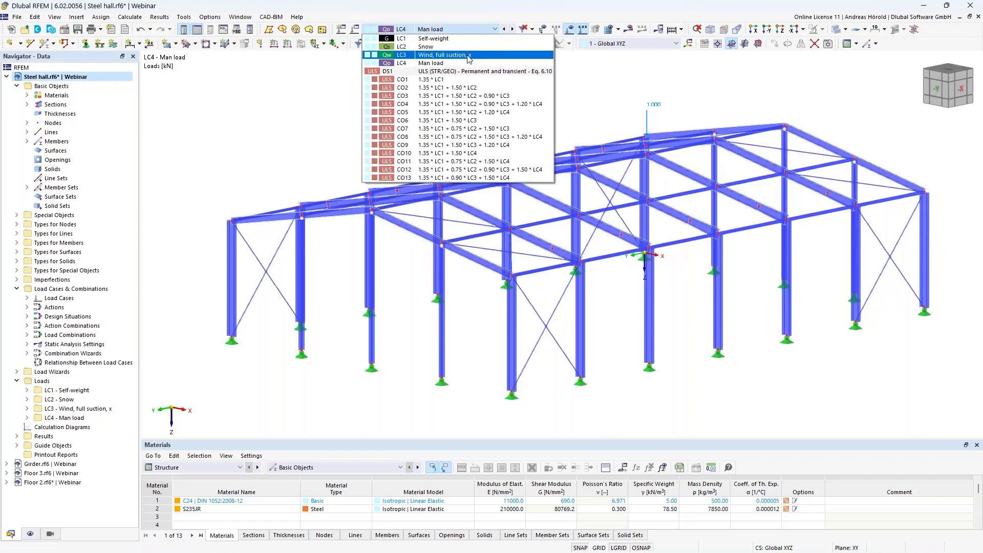
left_click(469, 57)
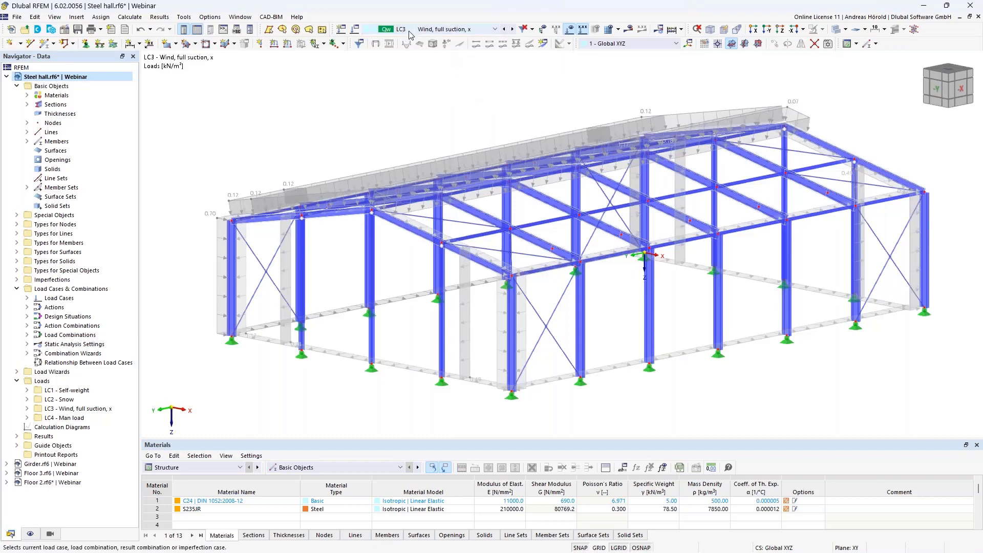
left_click(513, 29)
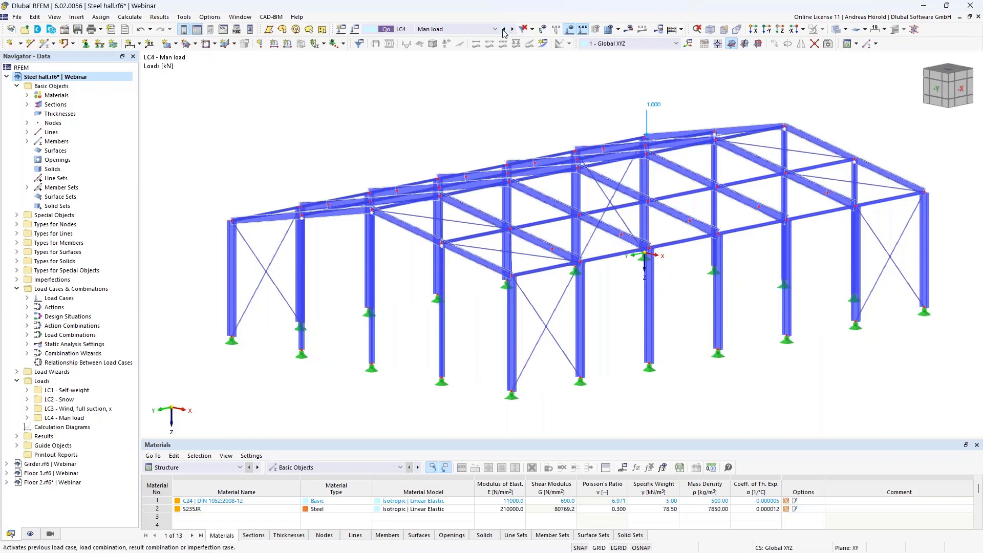
left_click(504, 30)
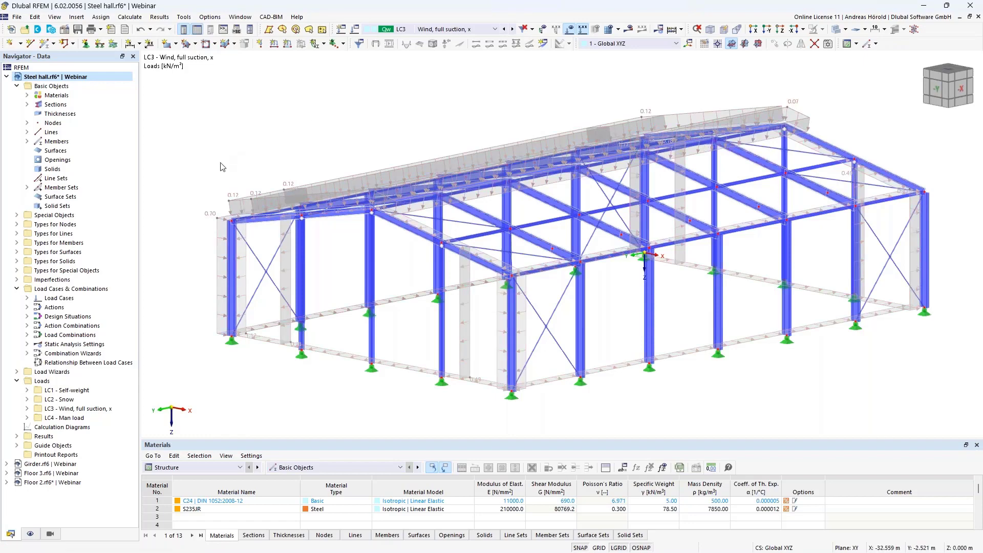
Open Load Cases & Combinations for the steel hall and review the load combinations.
right_click(62, 291)
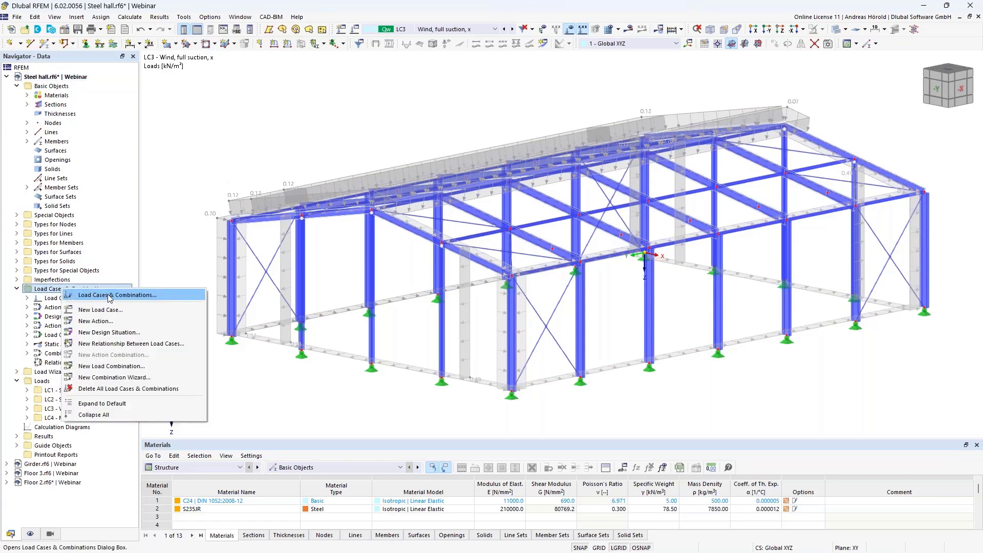
left_click(110, 296)
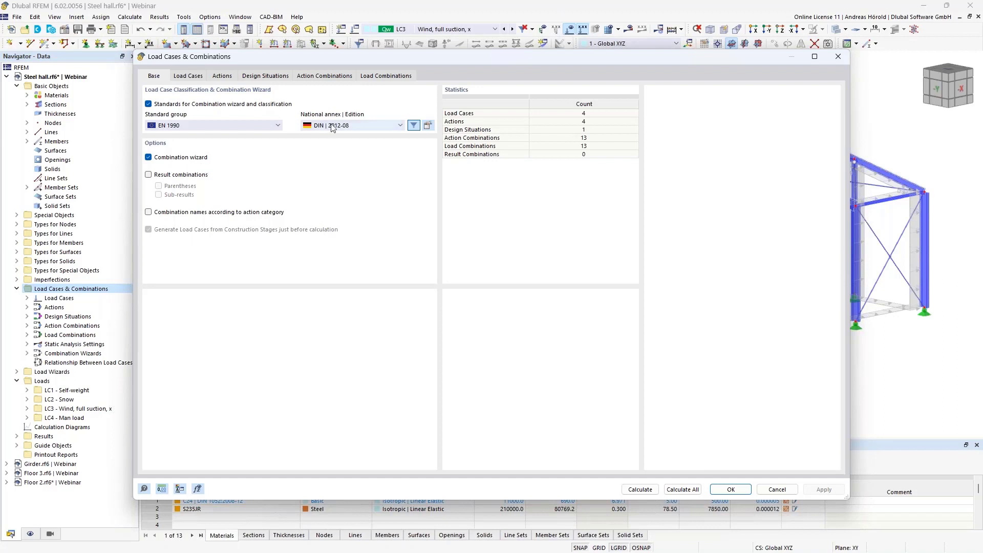
left_click(379, 78)
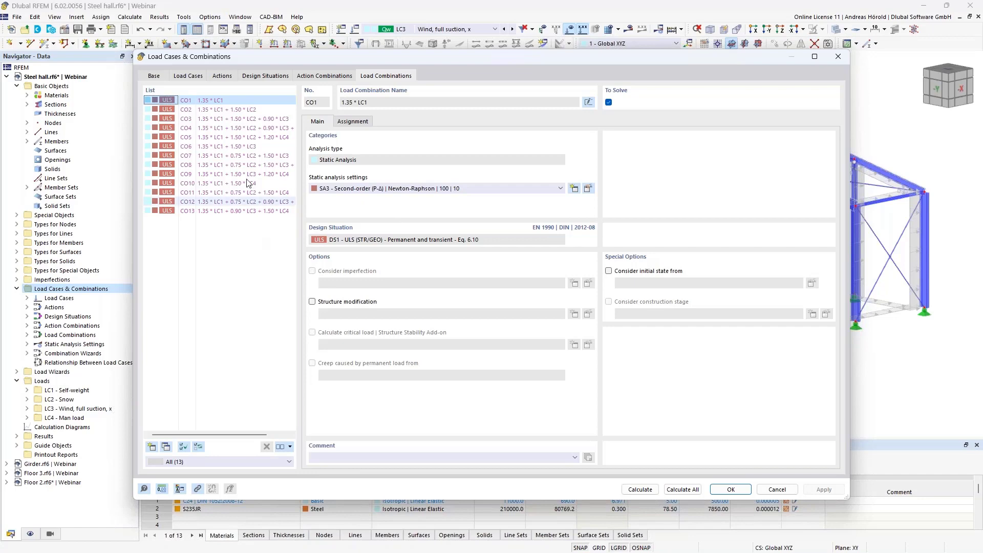
Enable considering inclusive/exclusive load cases for design situation DS1 and start a new relationship between load cases.
left_click(265, 76)
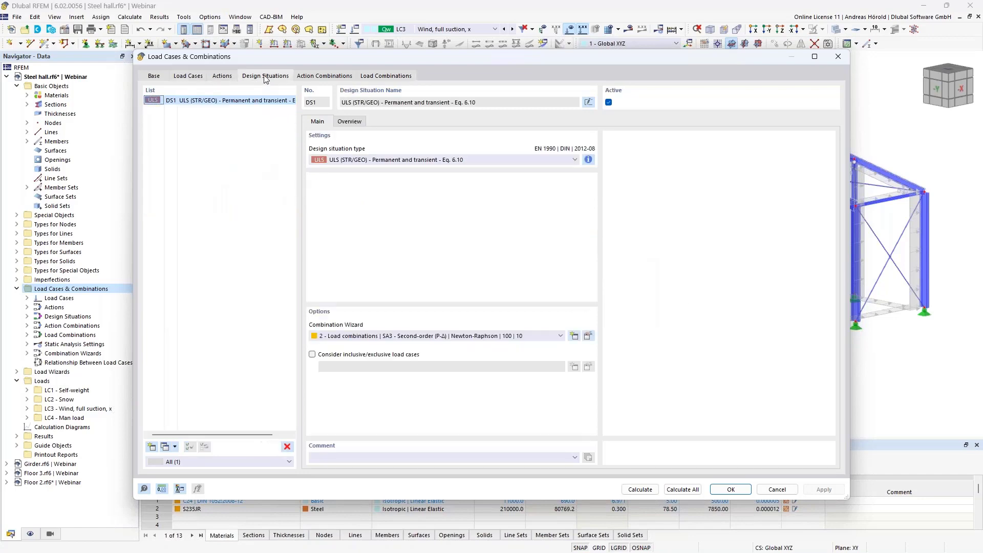
left_click(312, 354)
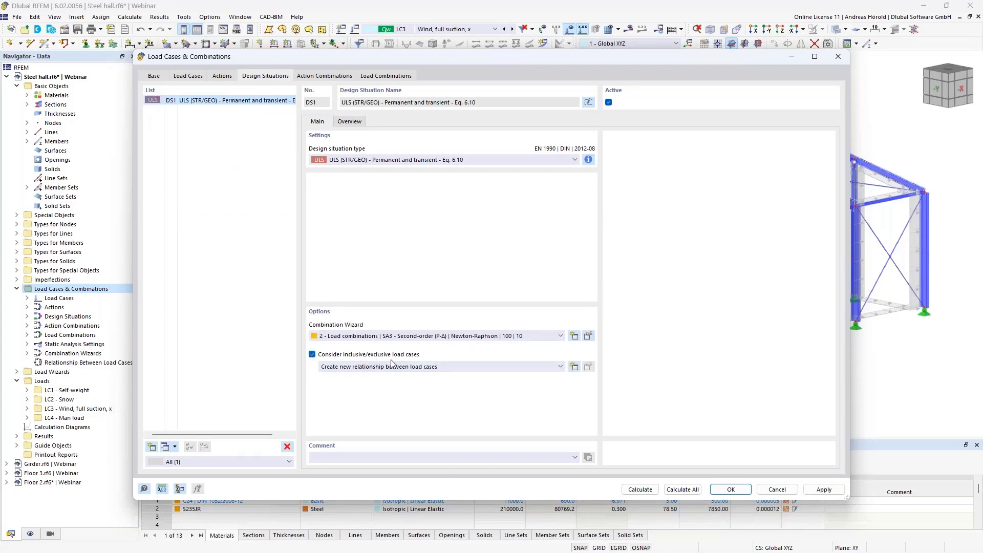
left_click(574, 366)
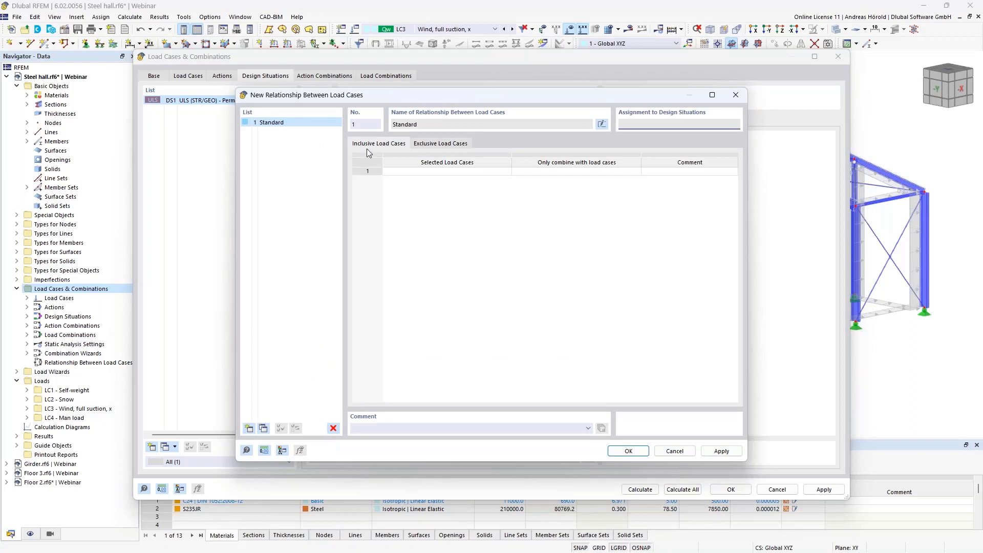
left_click(440, 144)
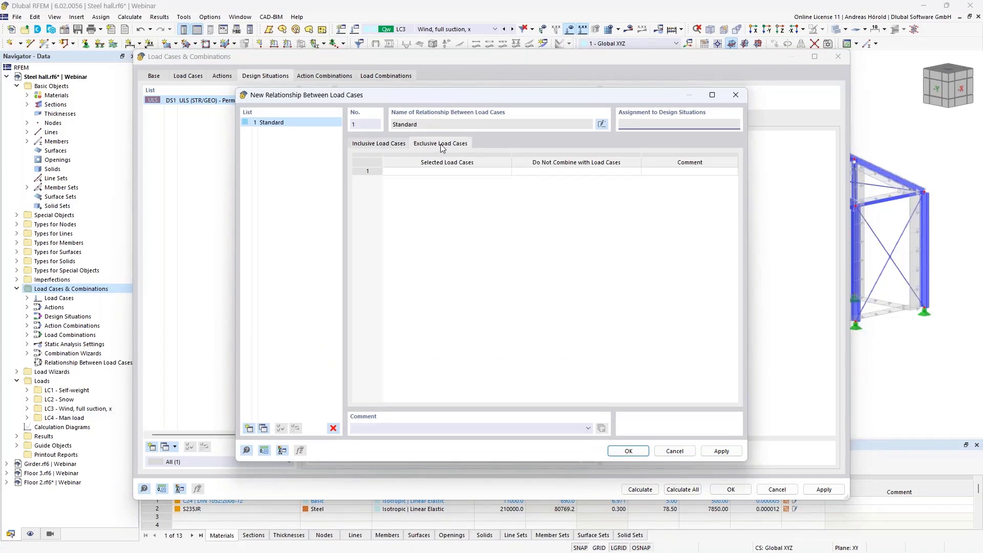
left_click(373, 146)
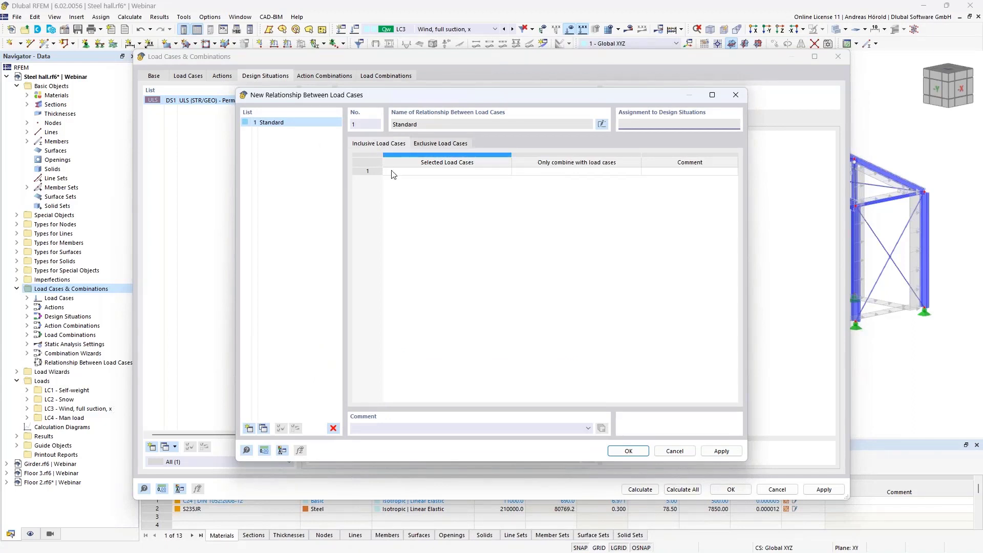
Assign LC1 Self-weight and LC2 Snow as the selected load cases in the first inclusive relationship.
left_click(412, 182)
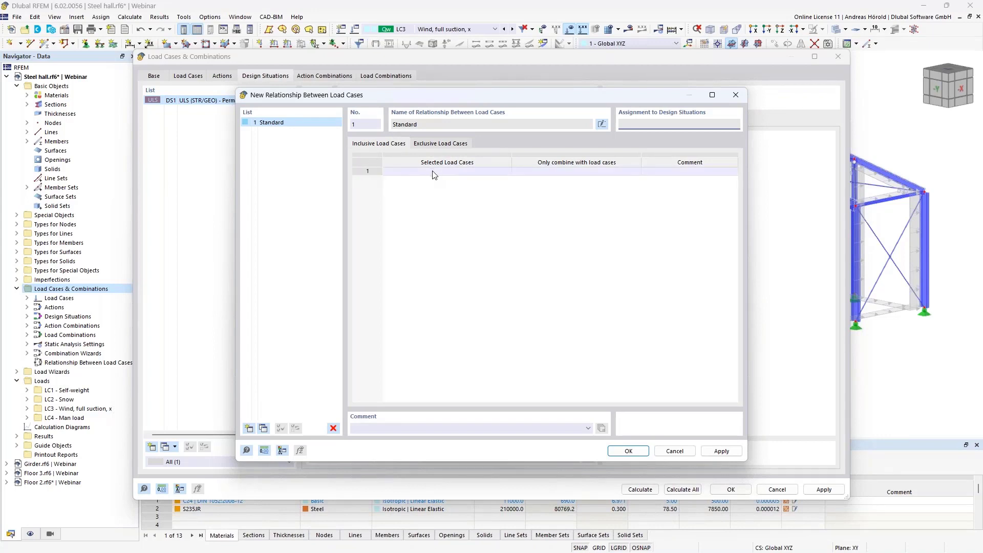
left_click(431, 171)
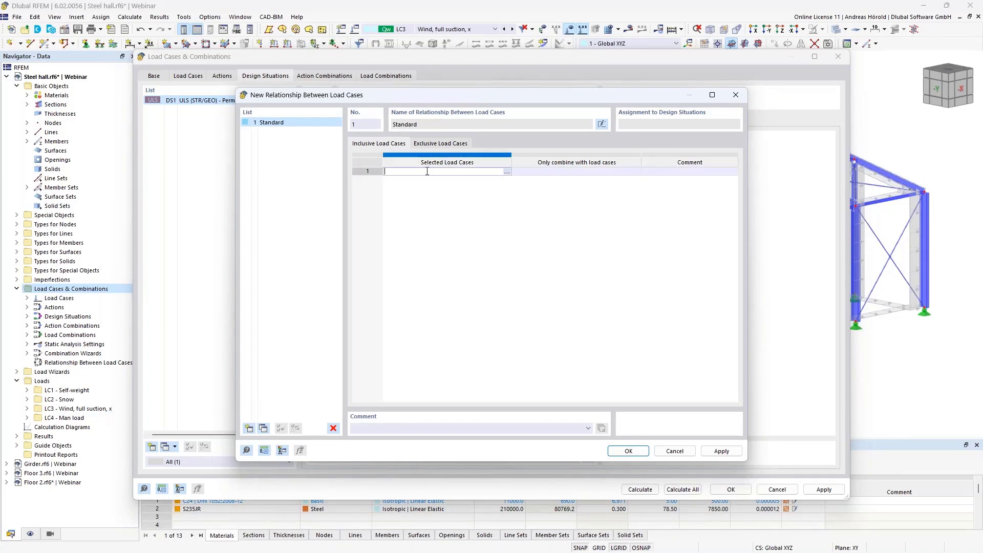
left_click(507, 171)
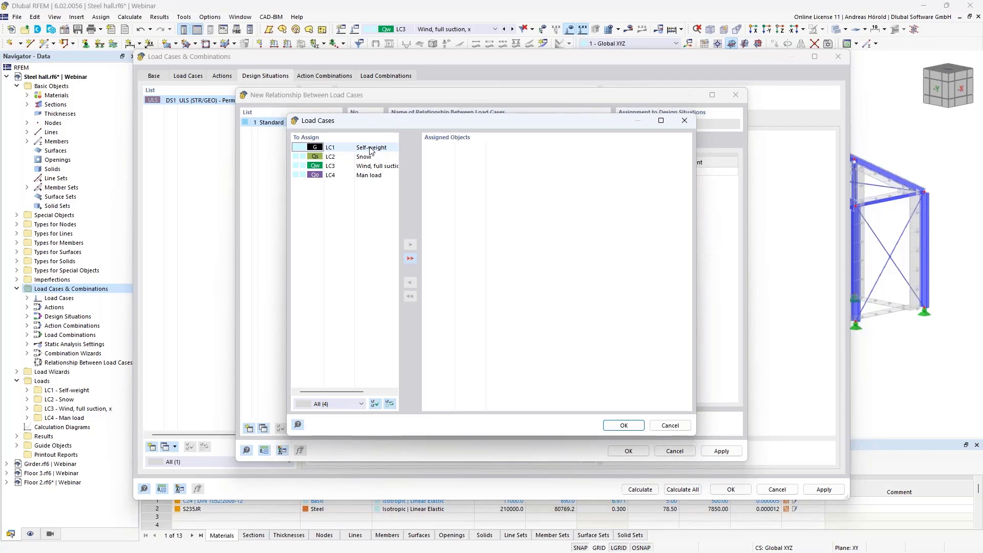
double_click(371, 148)
double_click(369, 148)
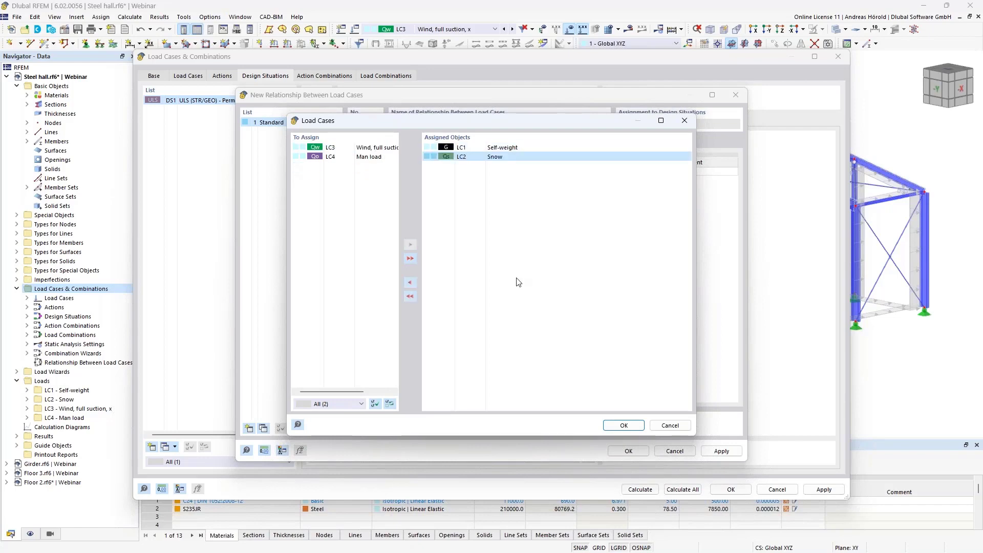
left_click(618, 426)
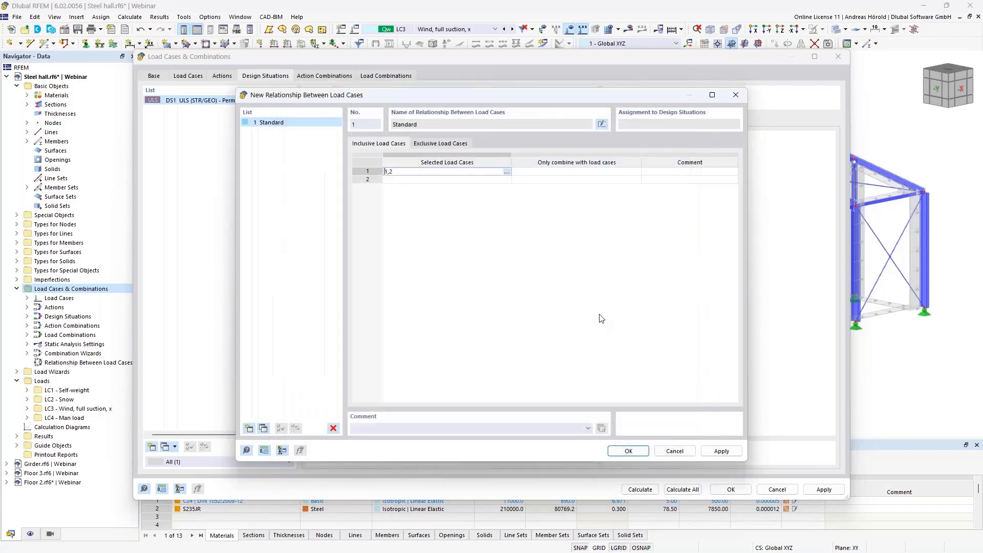
Set LC3 Wind, full suction, x as the only load case combined with LC1 and LC2.
key("Tab")
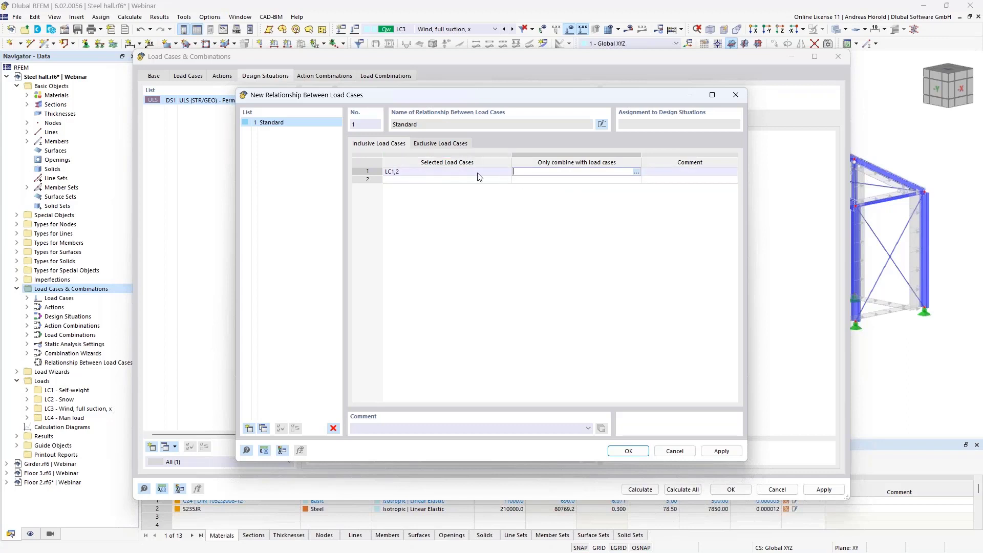
left_click(636, 172)
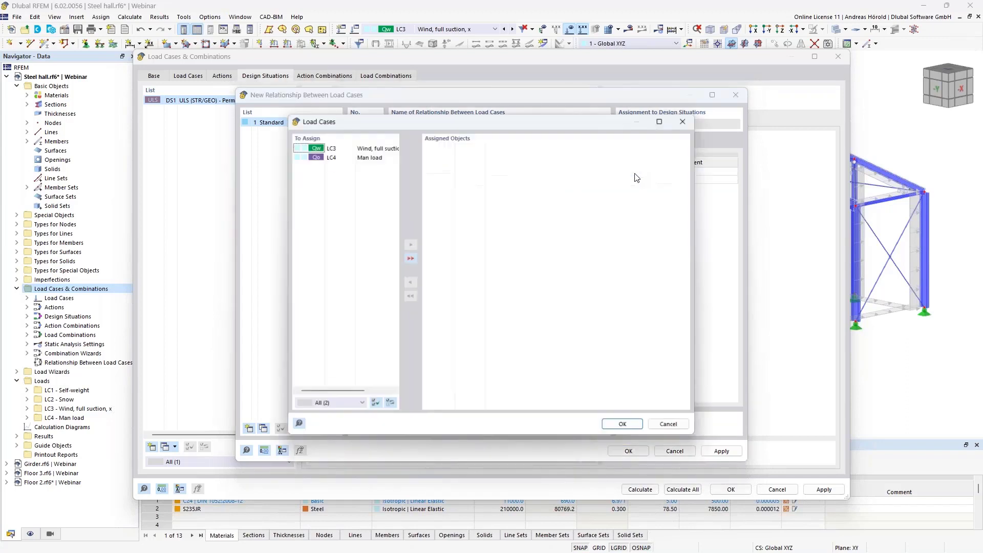
double_click(374, 152)
left_click(616, 425)
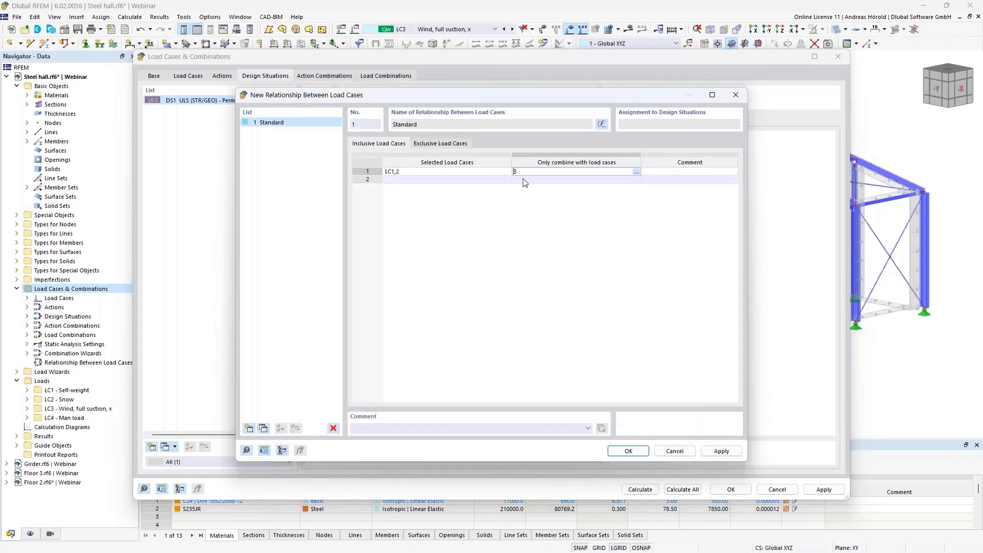
Clear the first inclusive load case relationship.
left_click(469, 174)
key("Delete")
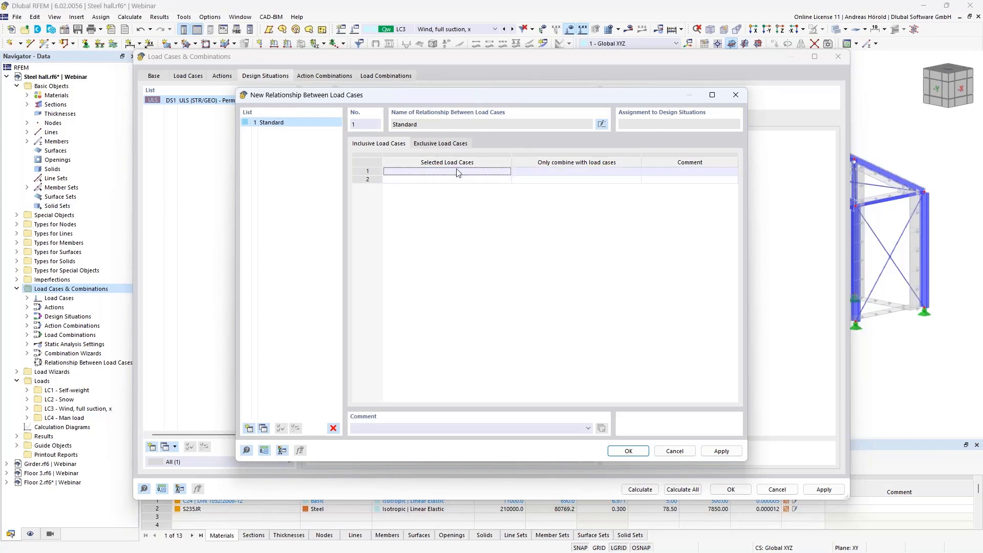
Assign LC3 Wind, full suction, x as the selected load case in the first exclusive relationship.
left_click(434, 145)
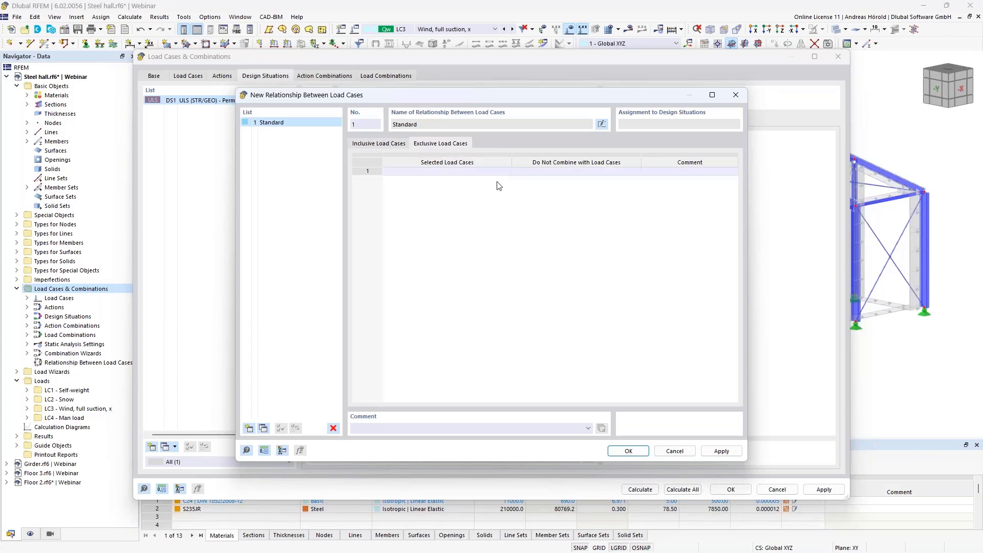
left_click(477, 172)
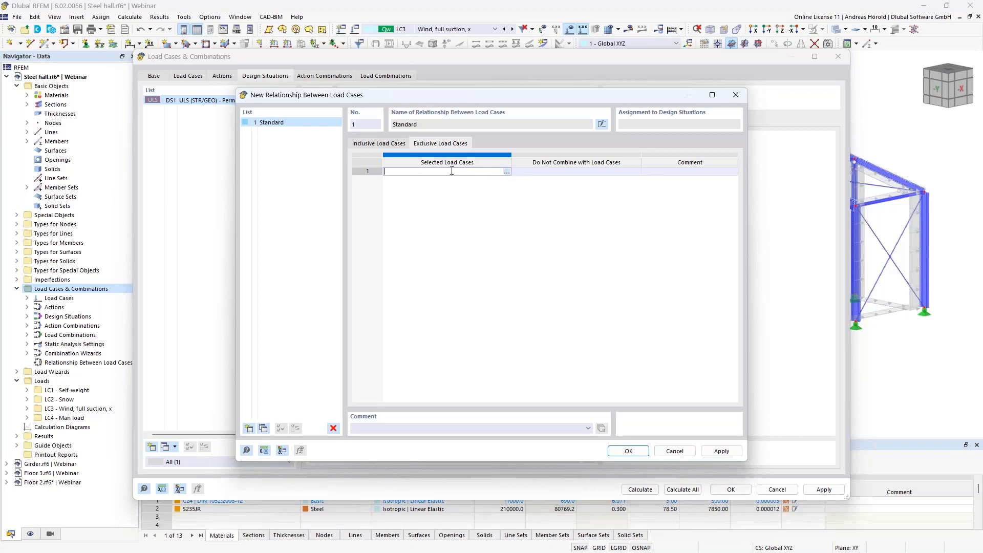
left_click(507, 172)
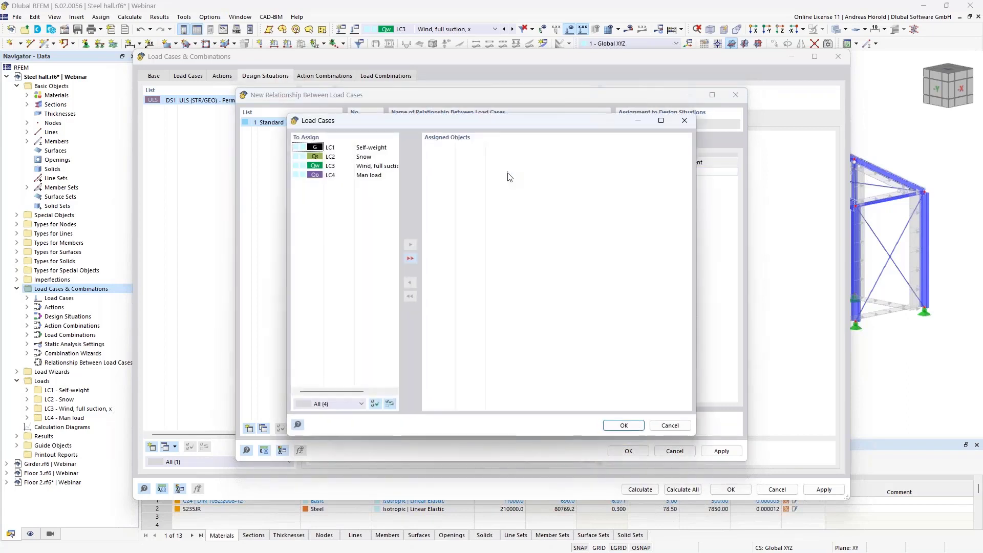
double_click(375, 169)
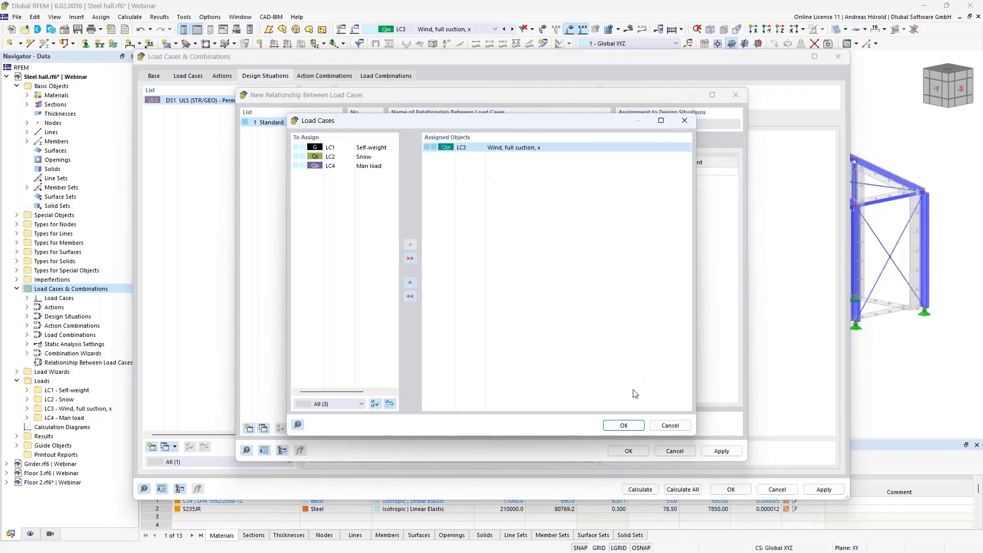
left_click(623, 425)
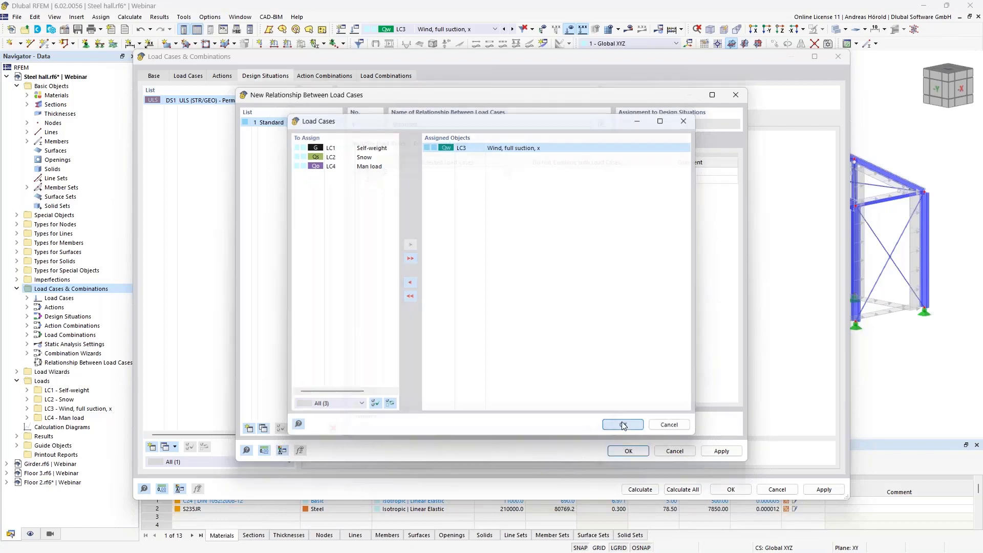
Exclude LC4 Man load from combination with LC3 and accept the new load case relationship.
left_click(561, 172)
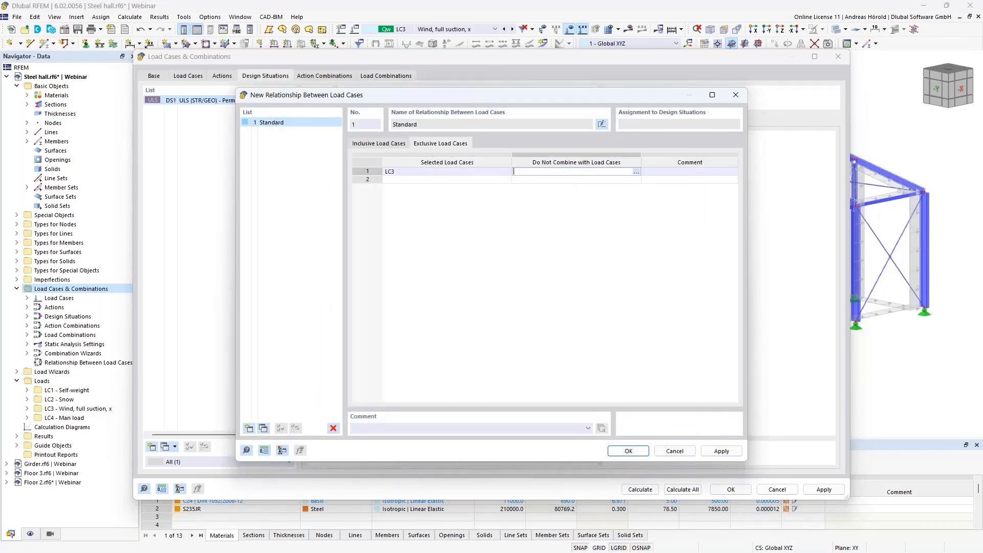
left_click(637, 171)
double_click(366, 167)
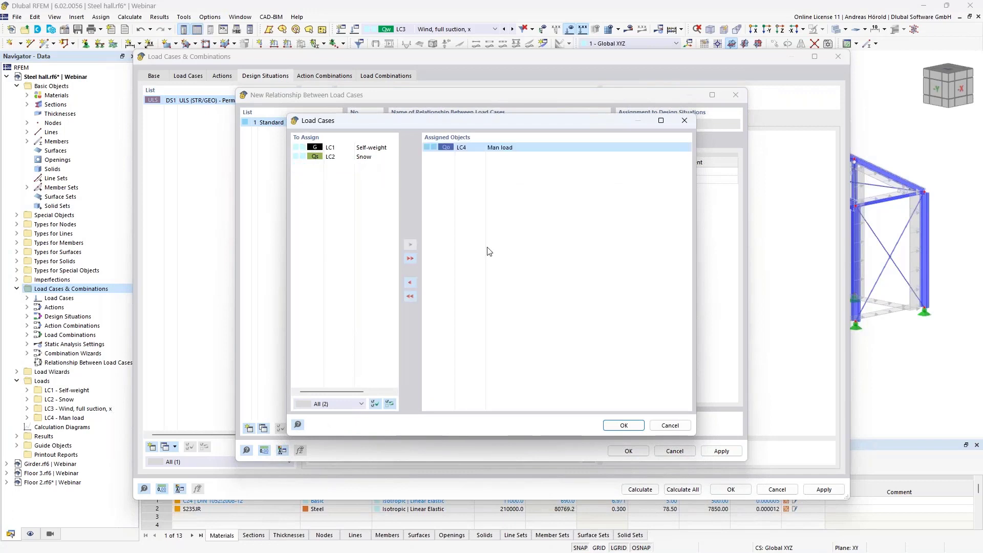
left_click(634, 426)
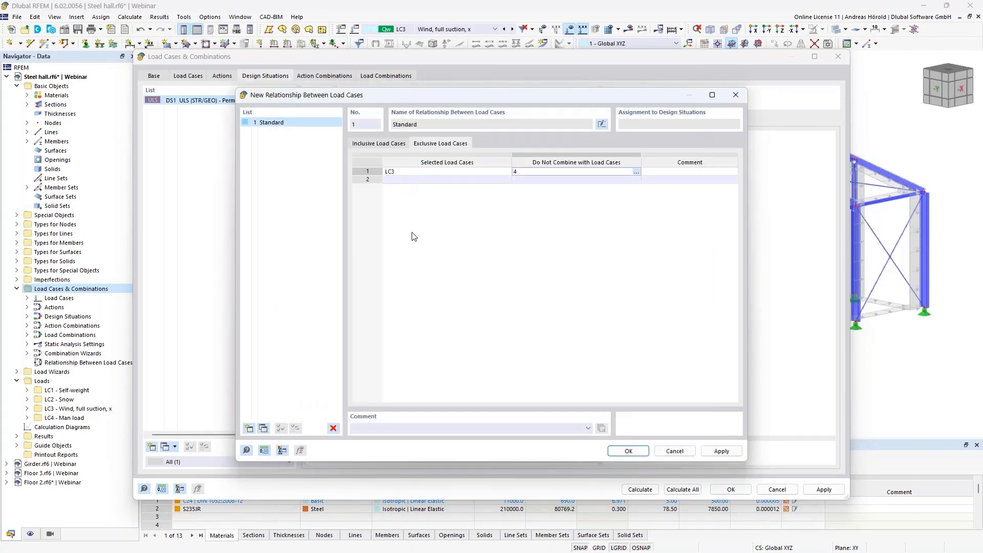
left_click(628, 452)
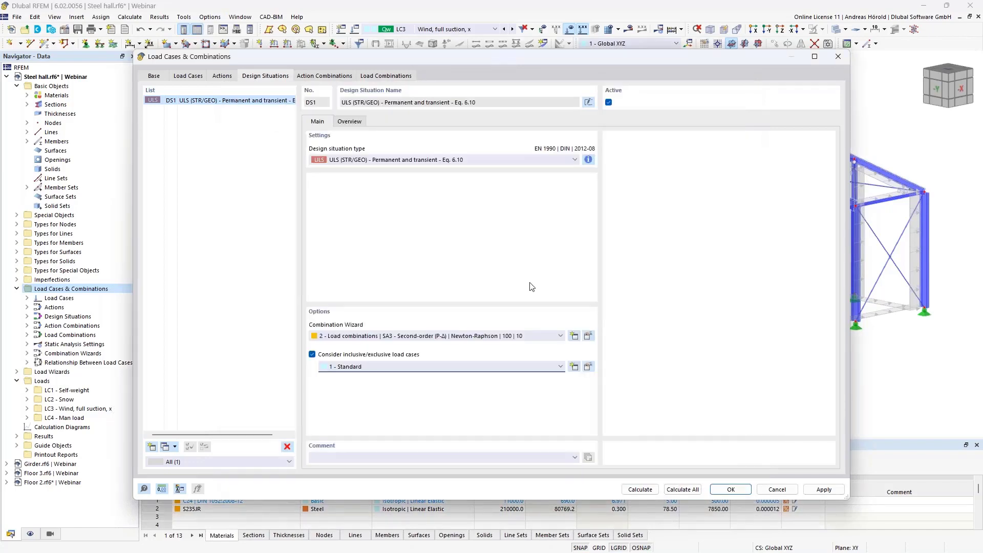
Generate and review the load combinations for DS1, and accept the load cases and combinations.
left_click(383, 77)
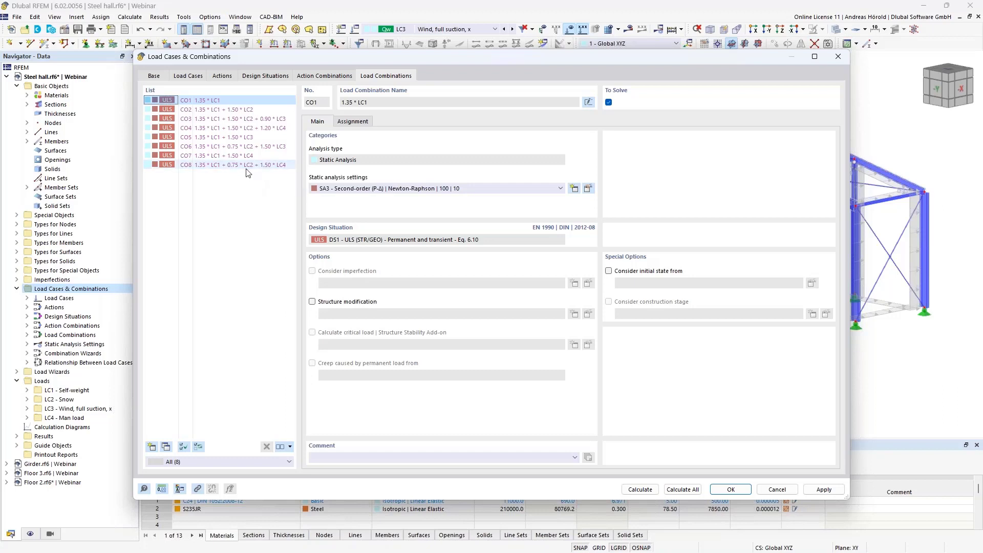
left_click(731, 489)
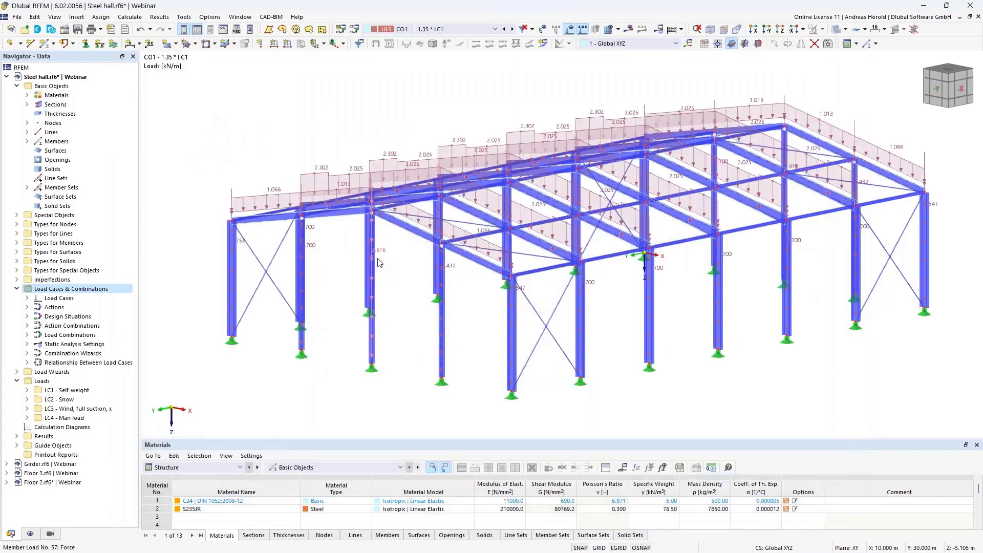
Close the Steel hall model without saving its changes and activate the Girder model.
left_click(978, 16)
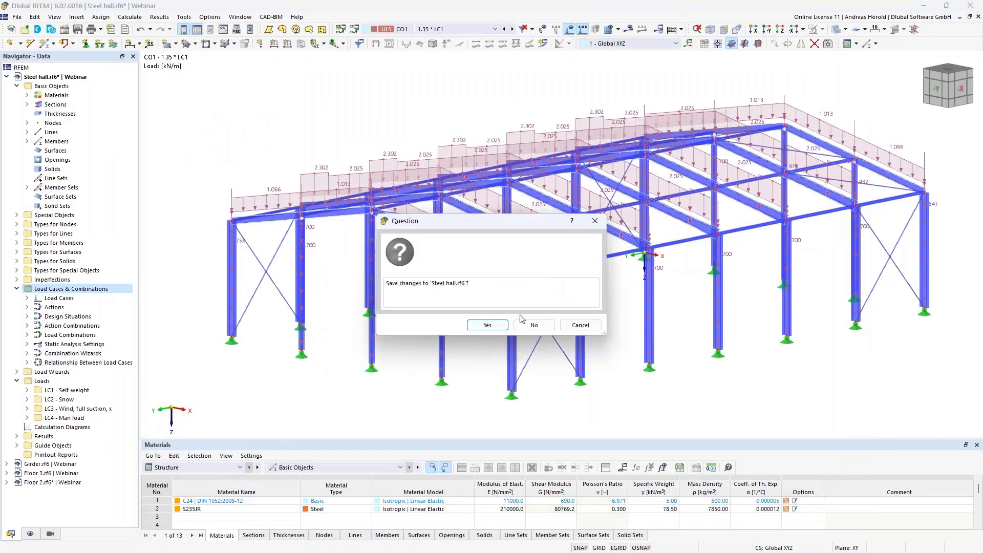
left_click(534, 326)
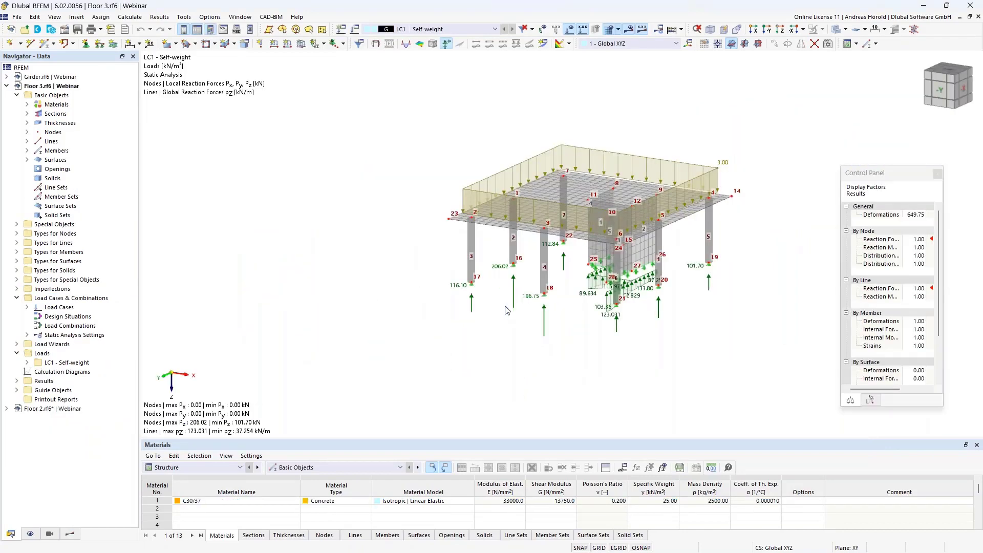
left_click(29, 78)
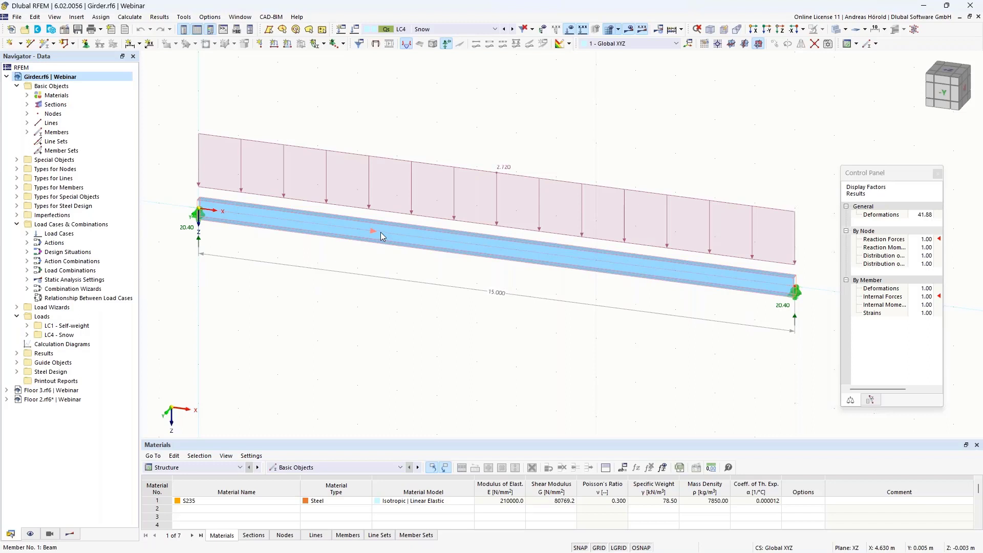
Start a new effective lengths definition in the steel design types of the girder's member 1.
mouse_move(384, 235)
mouse_move(499, 292)
double_click(563, 254)
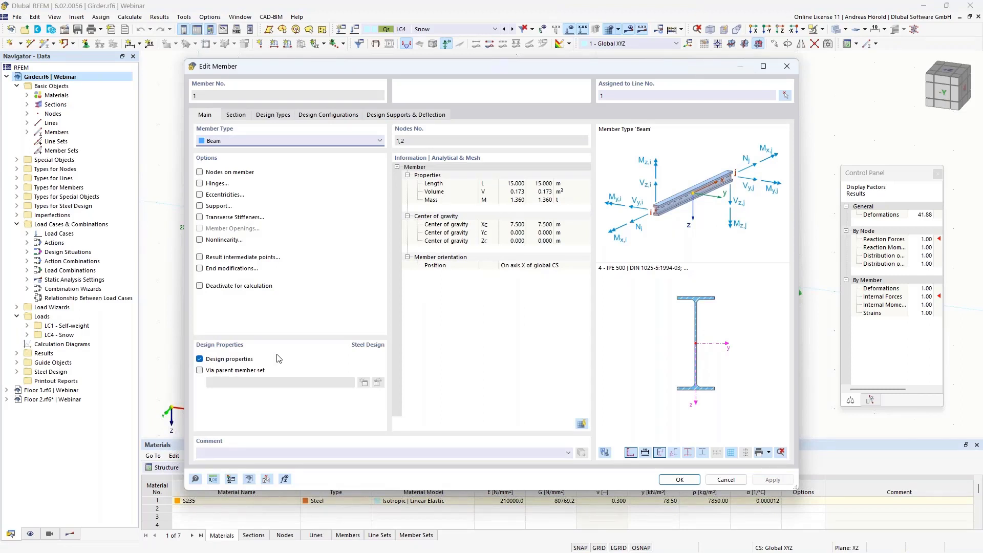
left_click(271, 116)
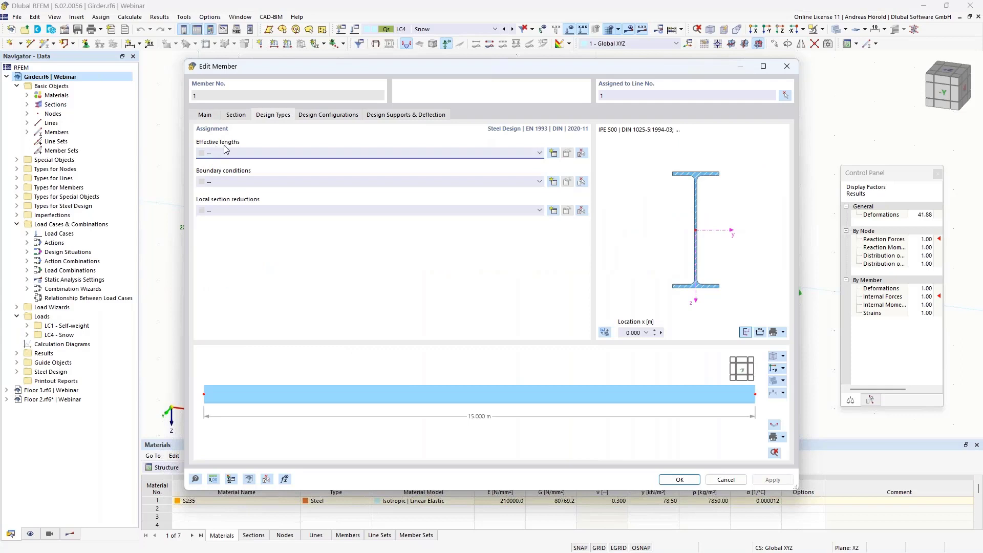
left_click(554, 154)
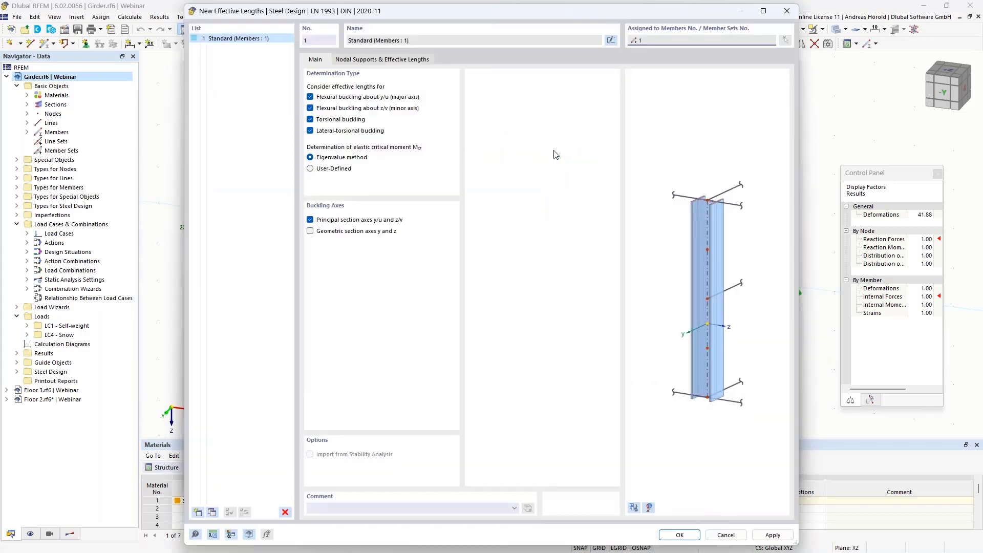
Enable intermediate nodes in the effective lengths' nodal supports and insert two of them between start and end.
left_click(363, 60)
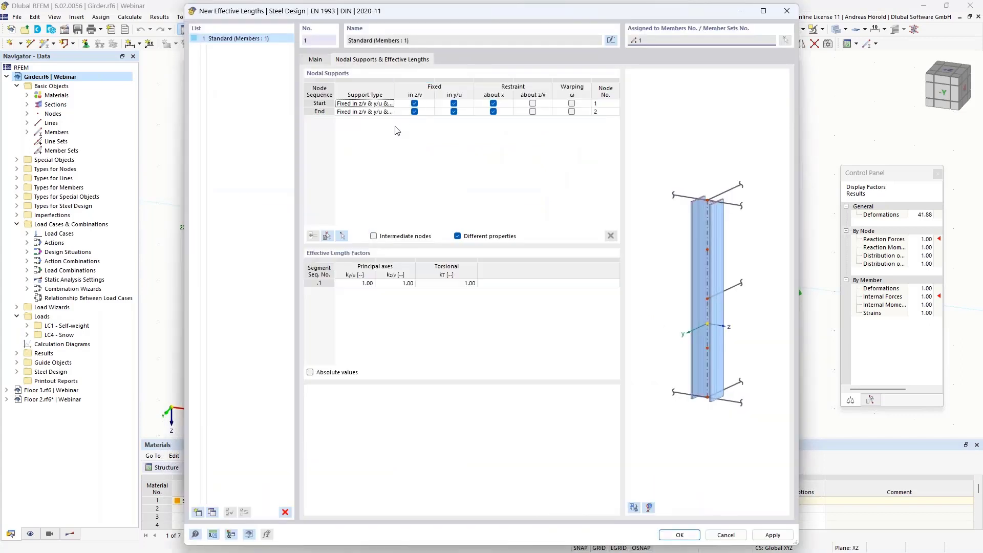
left_click(373, 236)
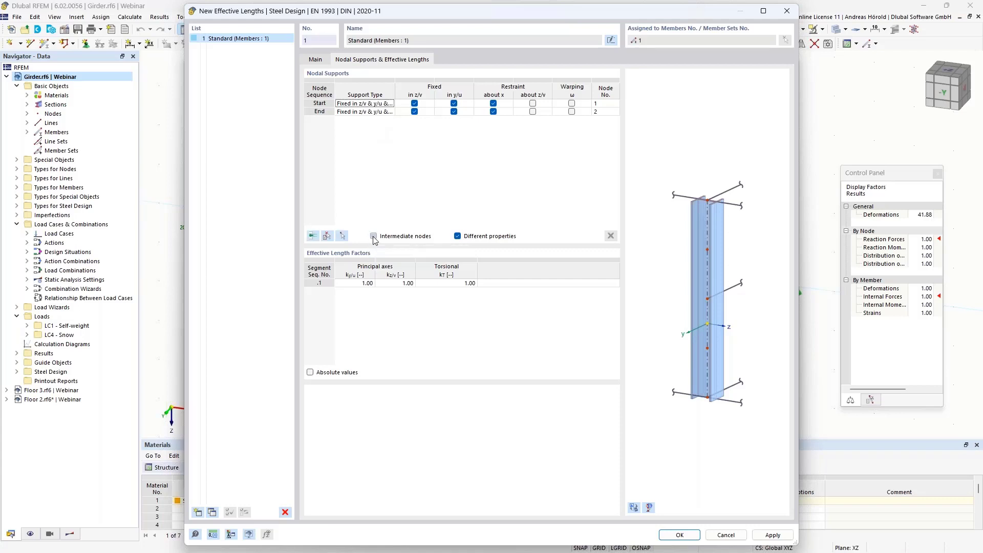
left_click(311, 236)
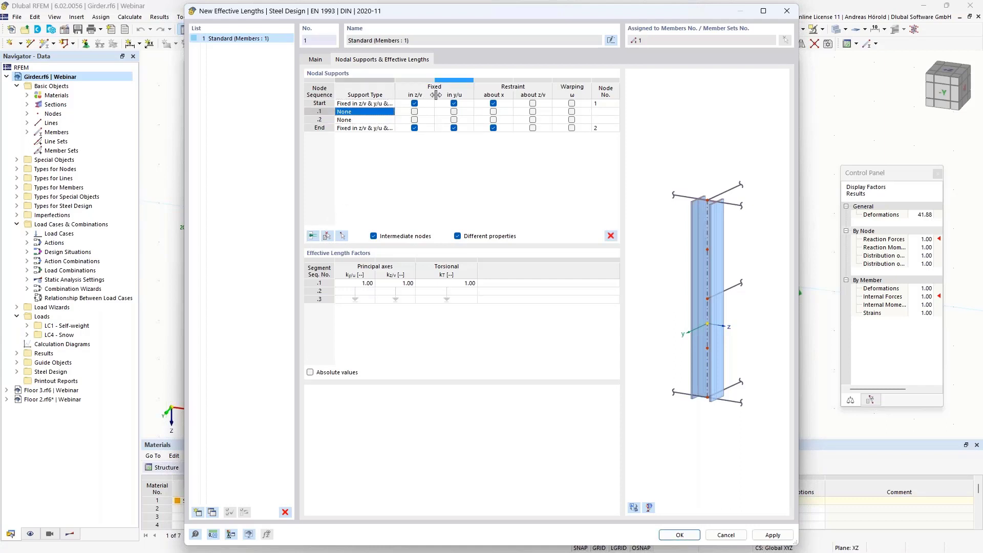
Fix intermediate nodes .1 and .2 in y/u, and accept the effective lengths and the member changes.
left_click(454, 112)
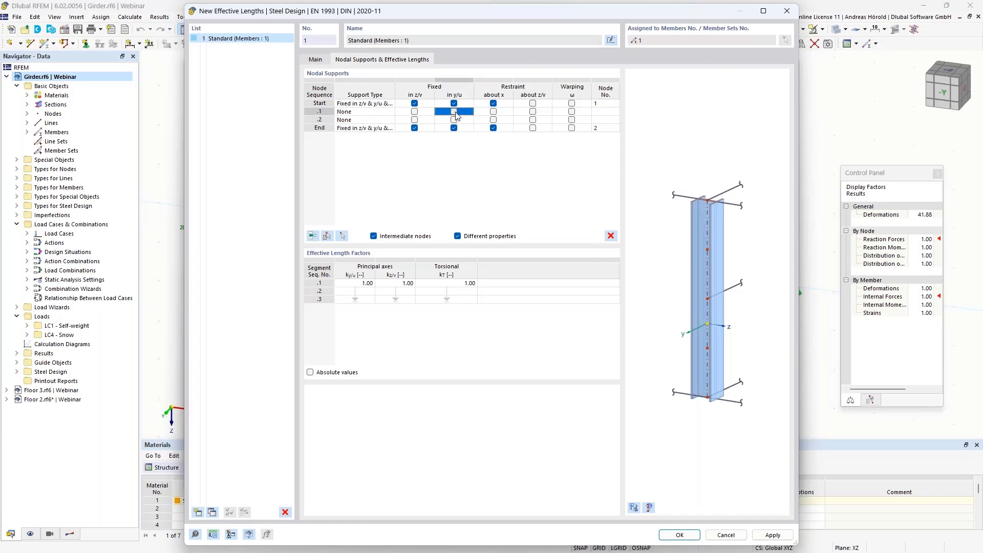
left_click(454, 121)
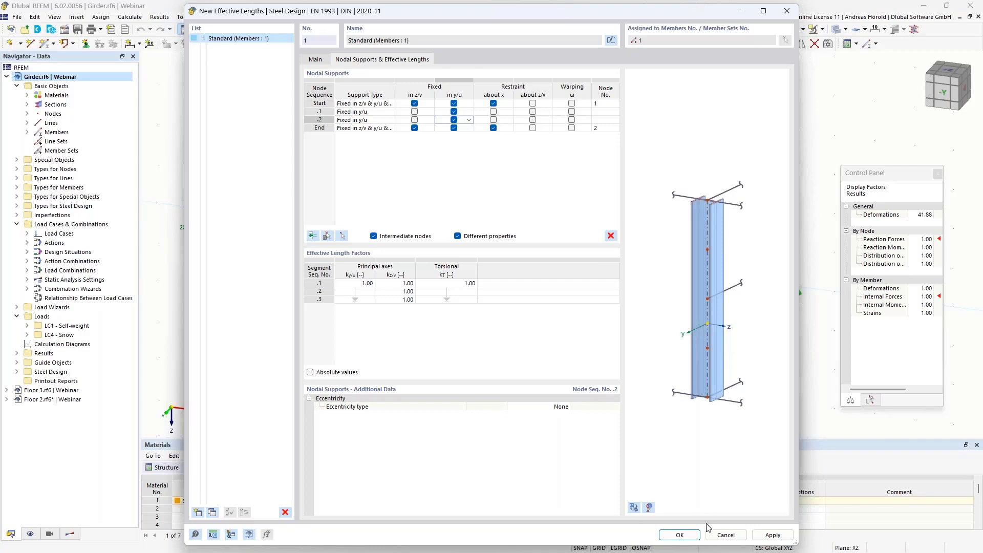
left_click(673, 535)
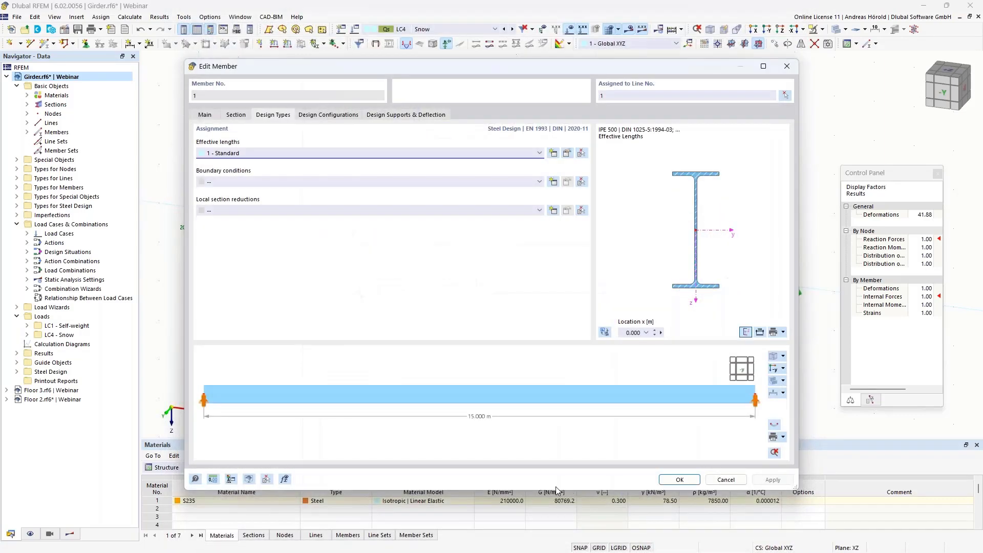
left_click(683, 482)
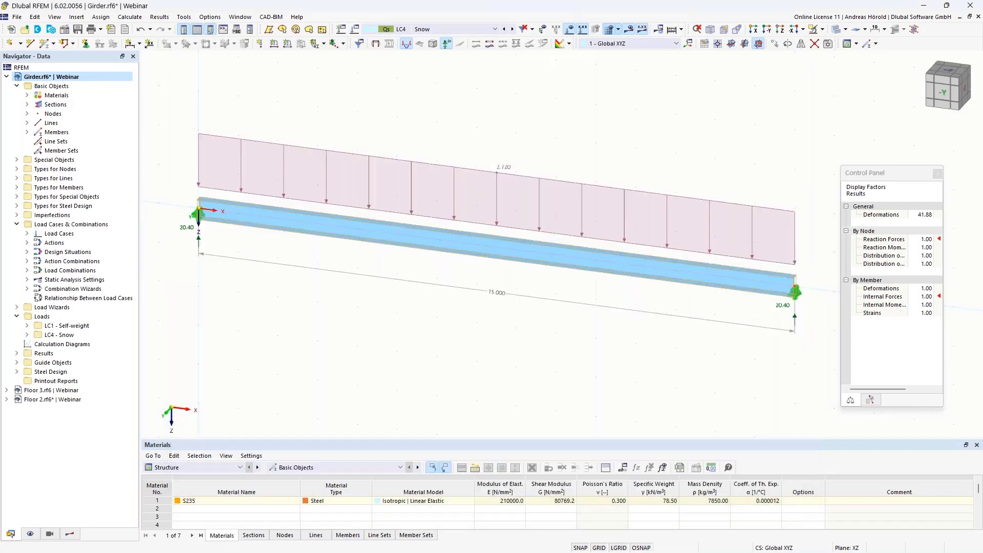
Show the Steel Design input data in the table and calculate the girder's steel design results.
left_click(176, 468)
left_click(171, 525)
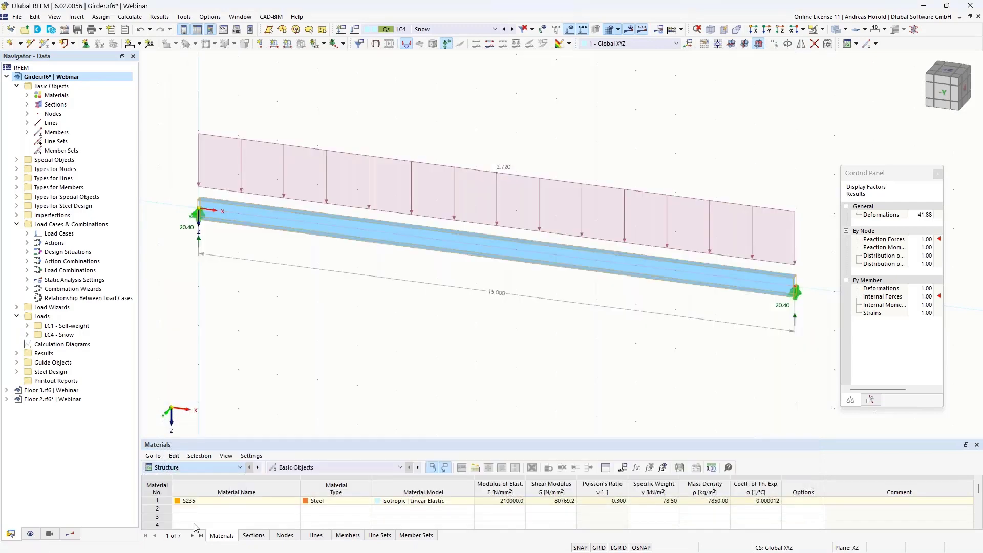
left_click(460, 467)
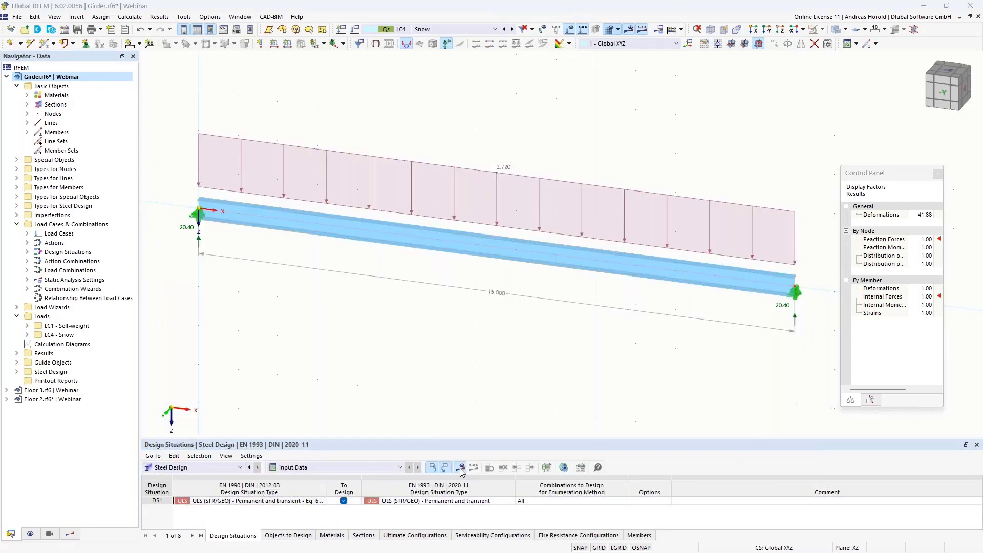
left_click(532, 326)
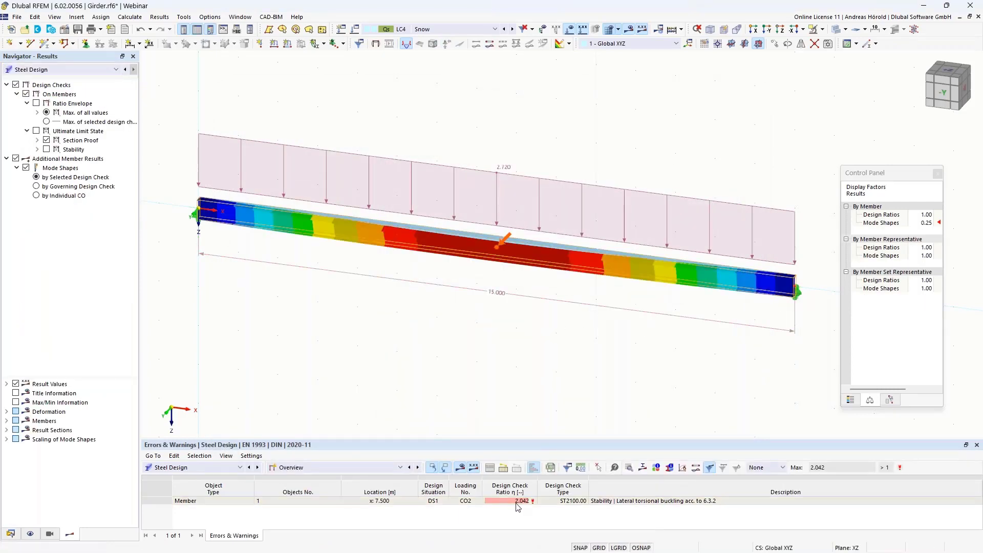
Review the nodal supports and determination type in the girder member's effective lengths, and close them without changes.
middle_click_drag(688, 307, 660, 295, "ctrl")
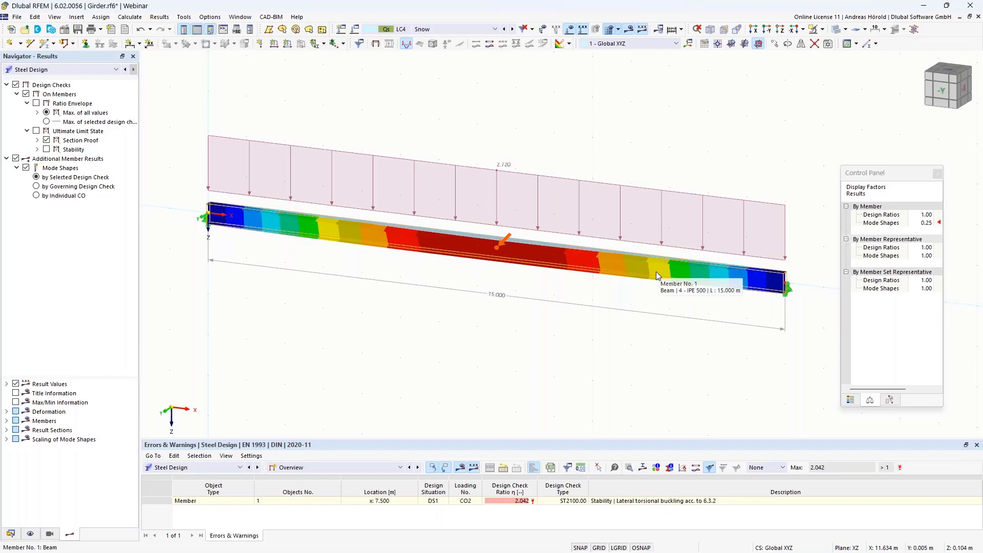
double_click(548, 247)
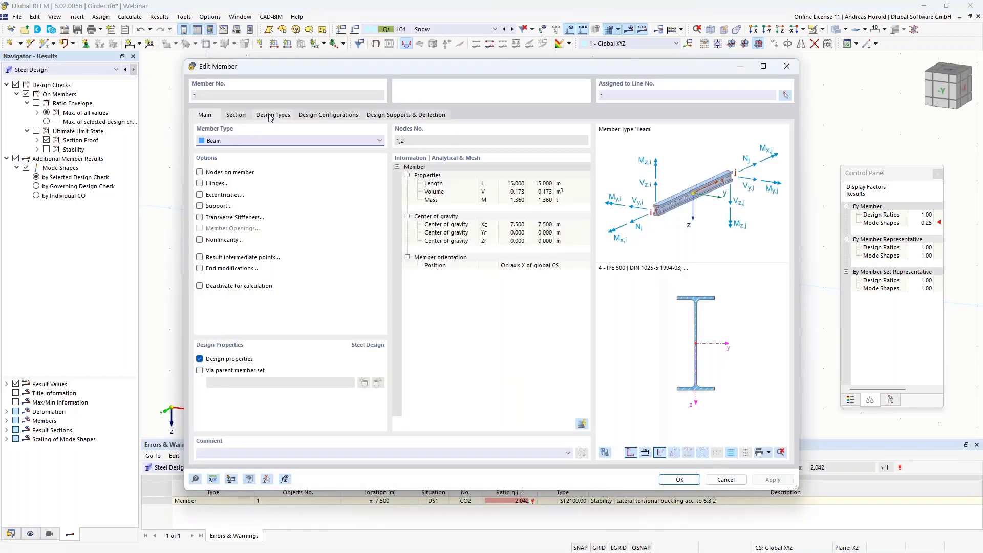
left_click(273, 115)
left_click(568, 153)
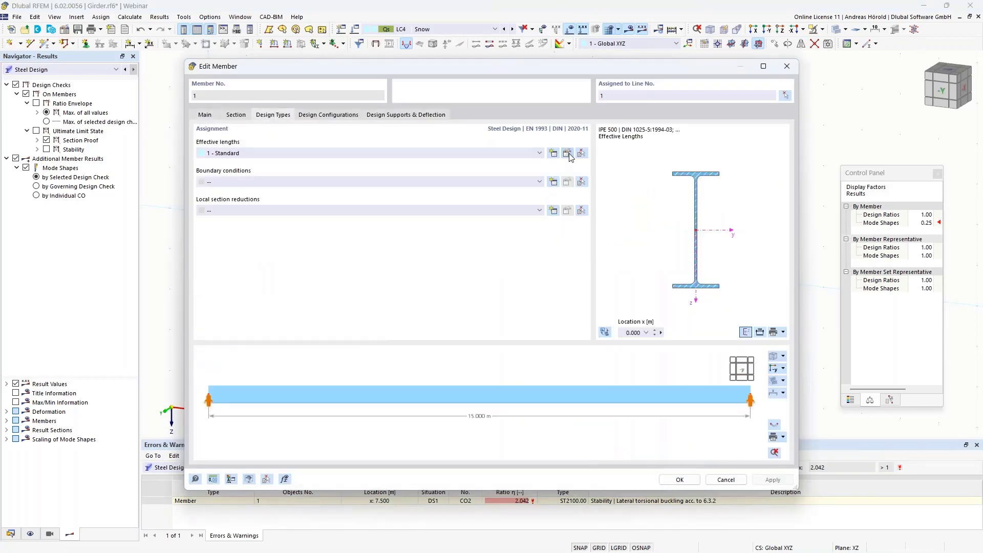
left_click(402, 61)
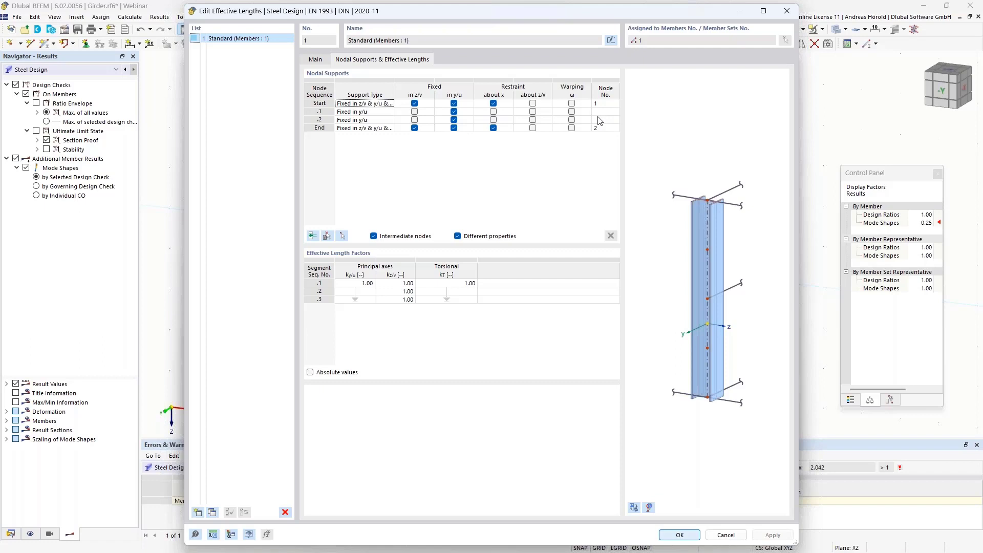
left_click(317, 60)
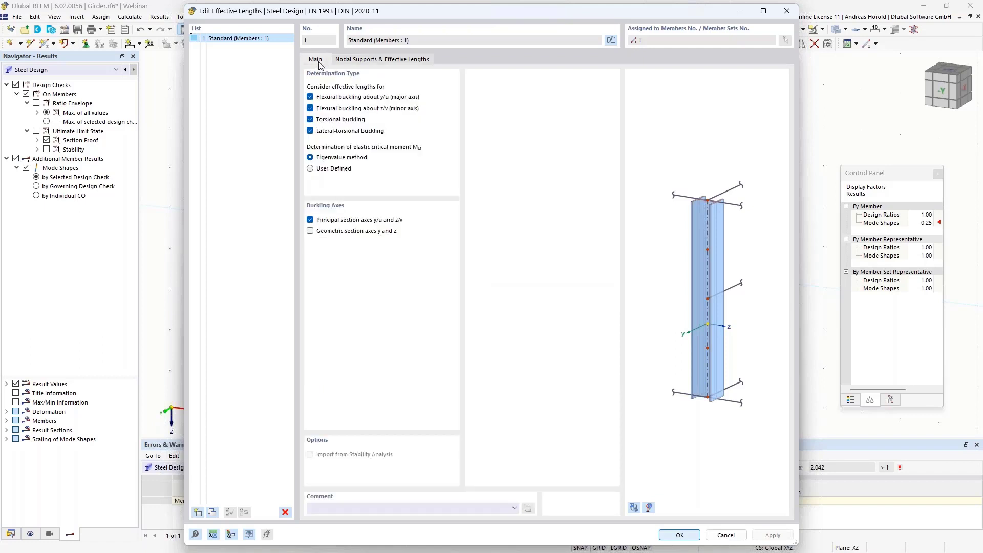
left_click(726, 535)
left_click(725, 480)
Create two 'On Member' intermediate nodes on the girder without dividing the member.
left_click_drag(668, 113, 277, 363)
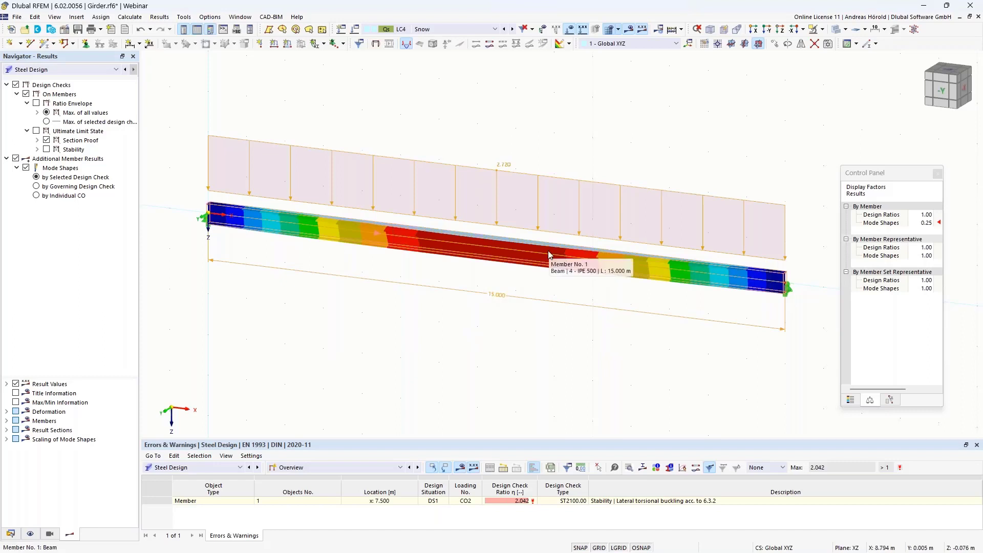
left_click(582, 307)
right_click(577, 253)
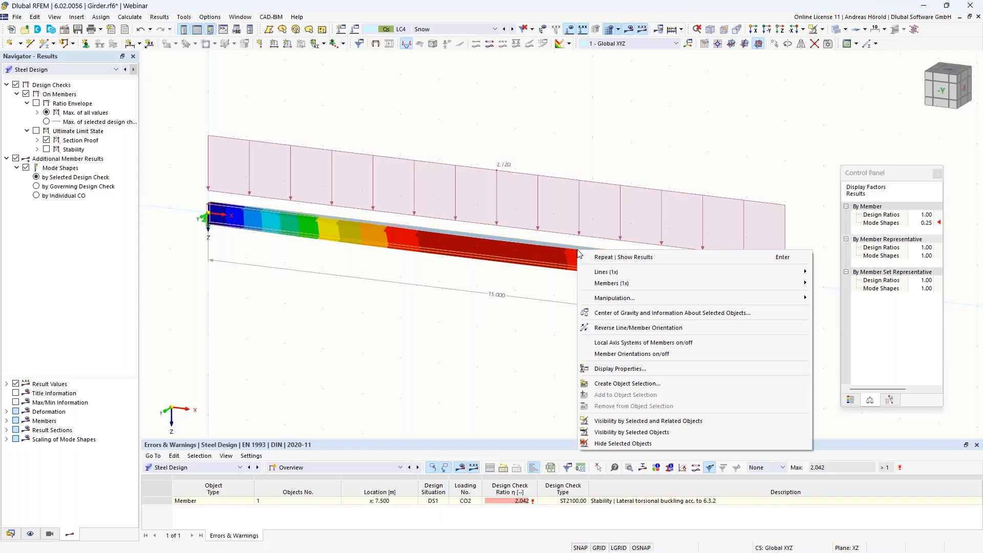
mouse_move(640, 285)
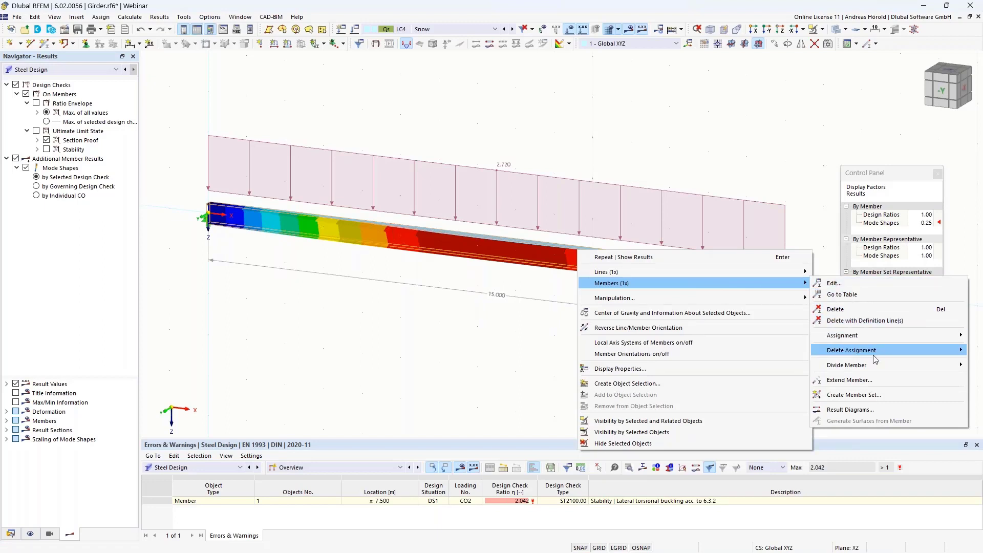
mouse_move(875, 370)
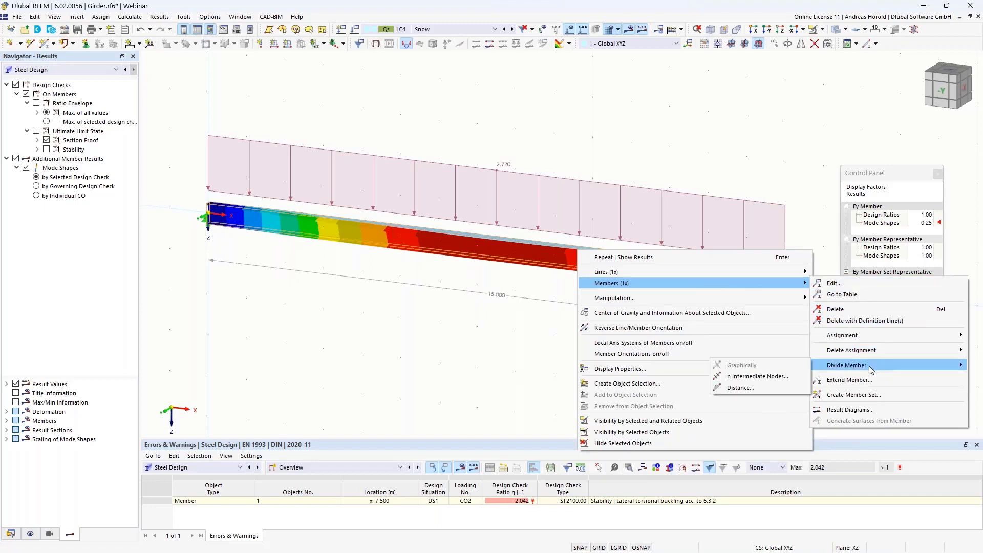
left_click(745, 377)
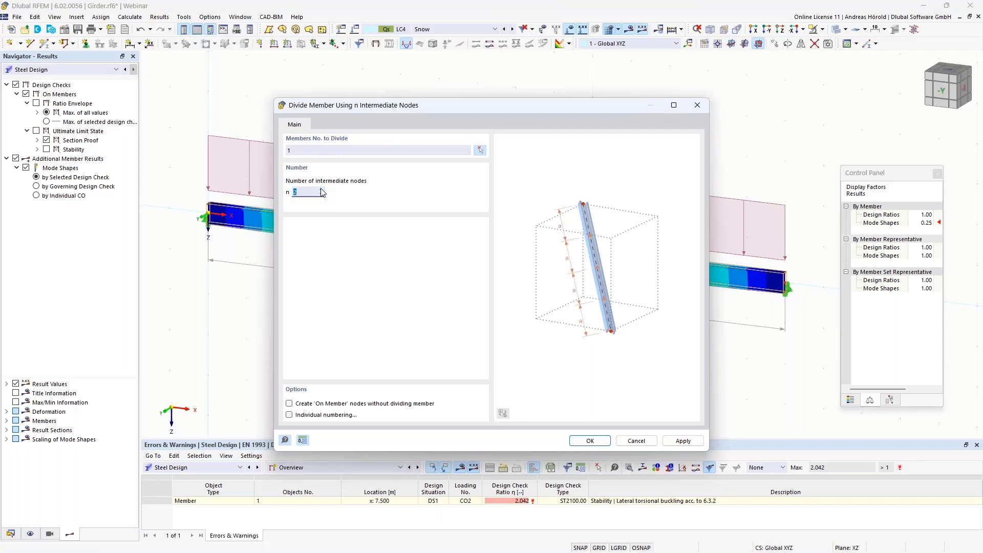
left_click(289, 404)
left_click(590, 440)
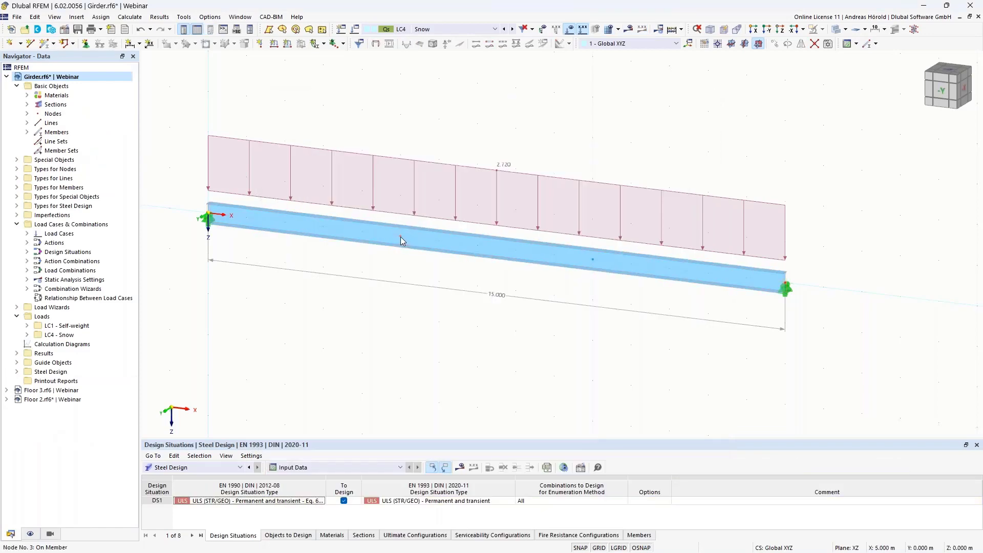
Check the nodal supports and their node numbers in the girder member's effective lengths, and accept both dialogs.
mouse_move(402, 241)
mouse_move(595, 262)
mouse_move(508, 256)
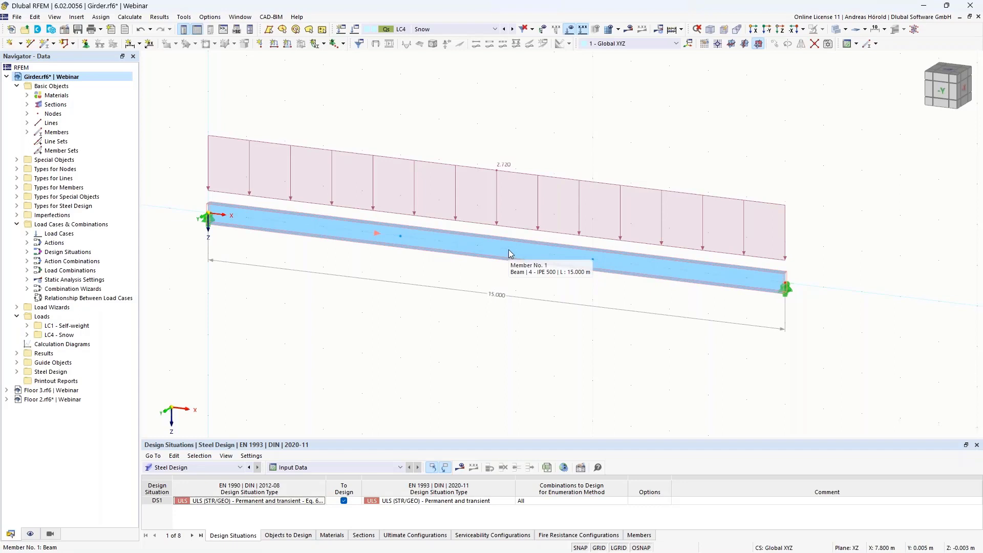
double_click(510, 254)
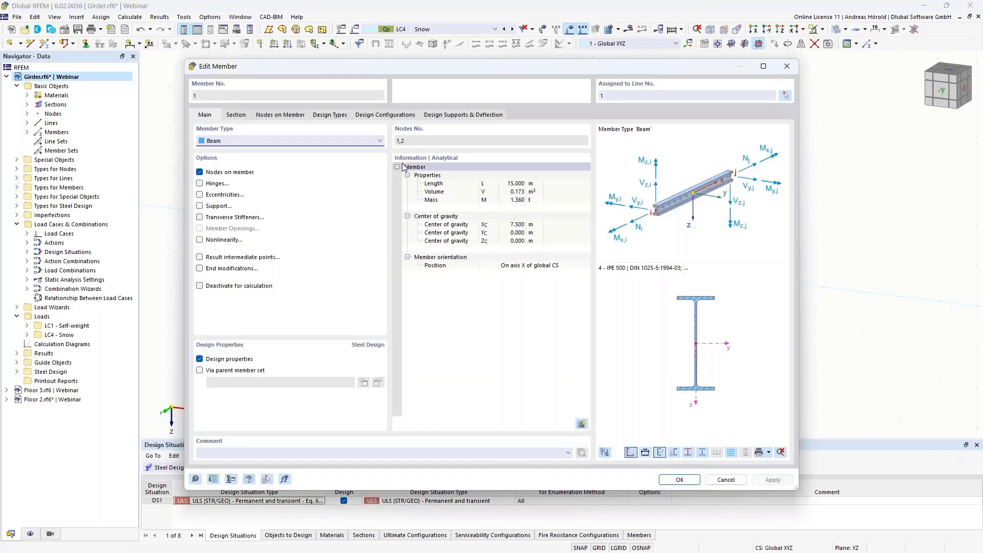
left_click(333, 118)
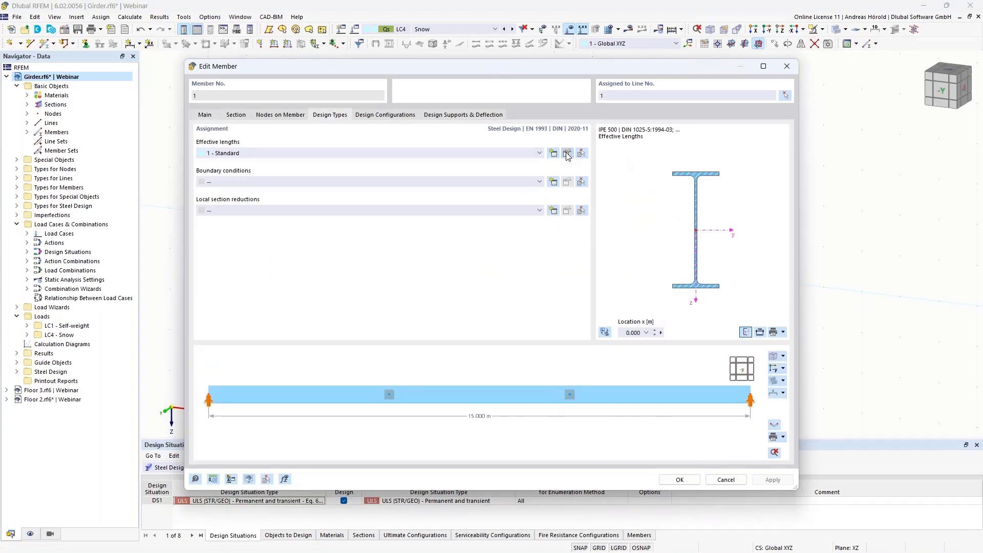
left_click(568, 155)
left_click(370, 60)
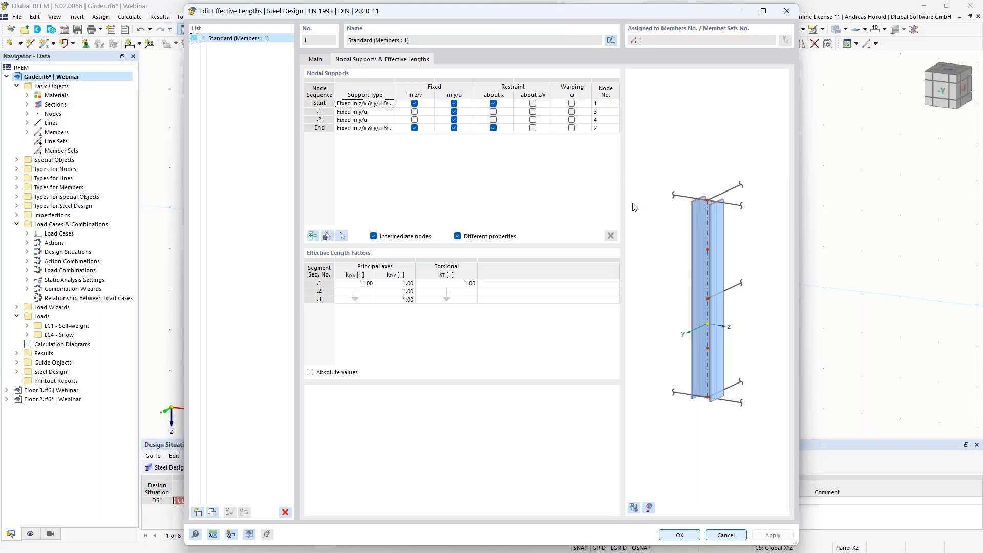
left_click(679, 535)
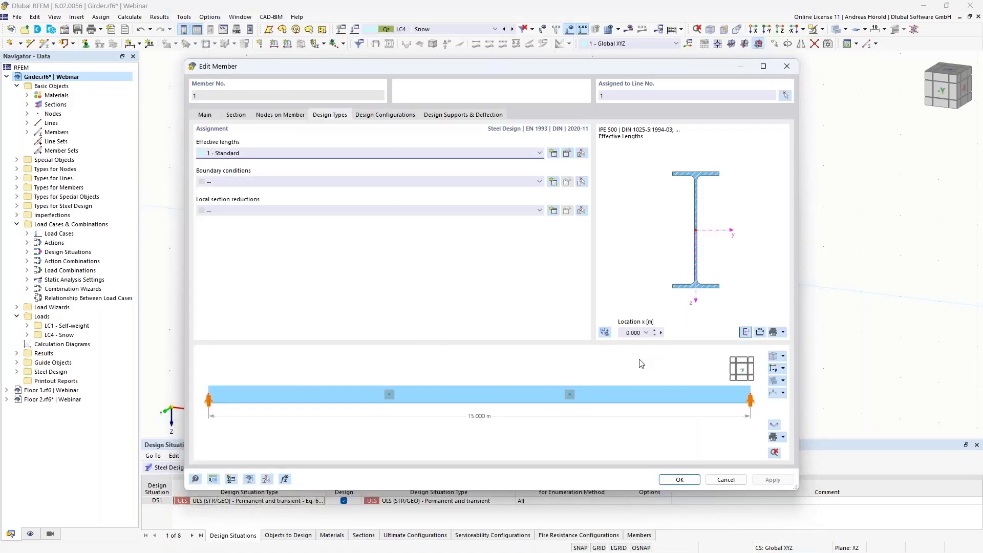
middle_click_drag(636, 365, 600, 381, "ctrl")
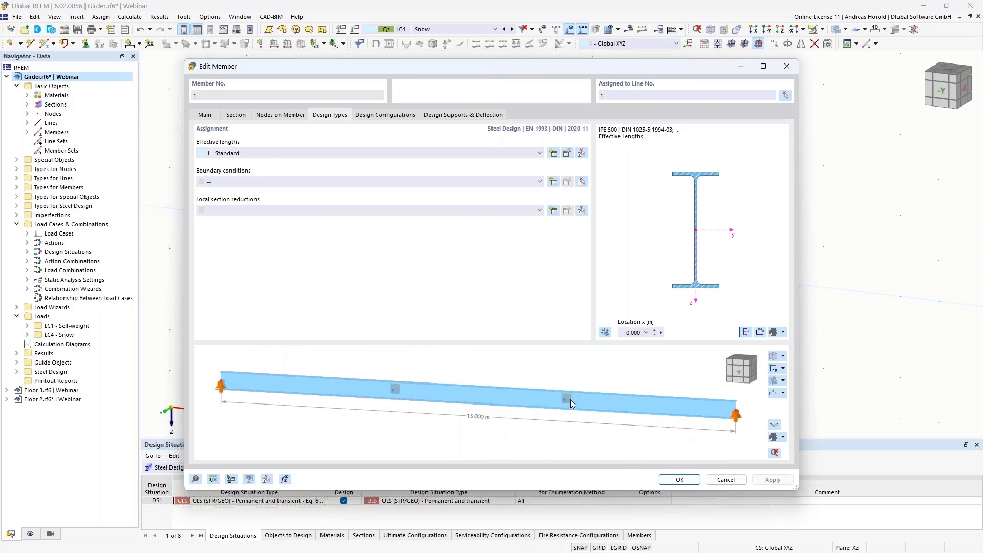
left_click(680, 480)
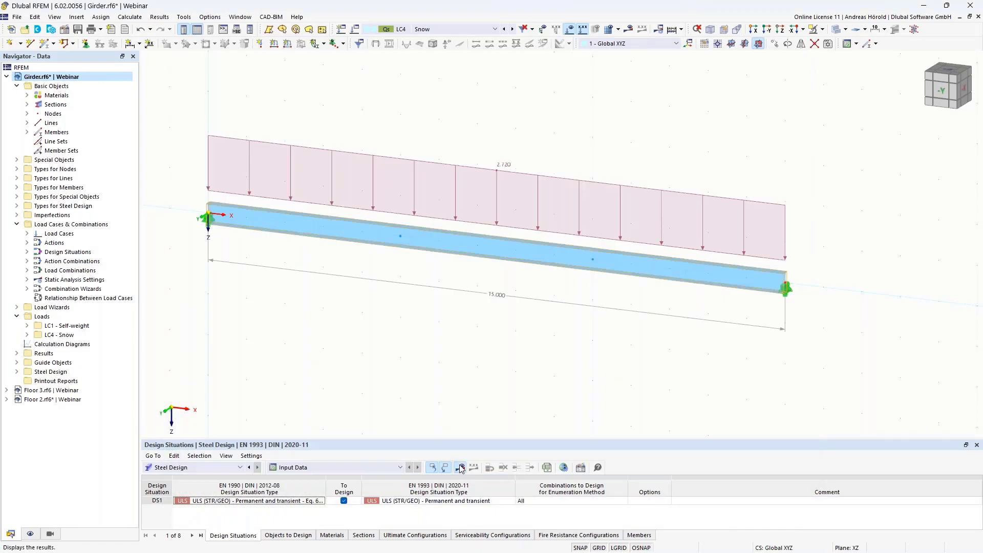
Recalculate the girder's steel design and show the mode shape of the lateral torsional buckling check.
left_click(460, 467)
left_click(533, 326)
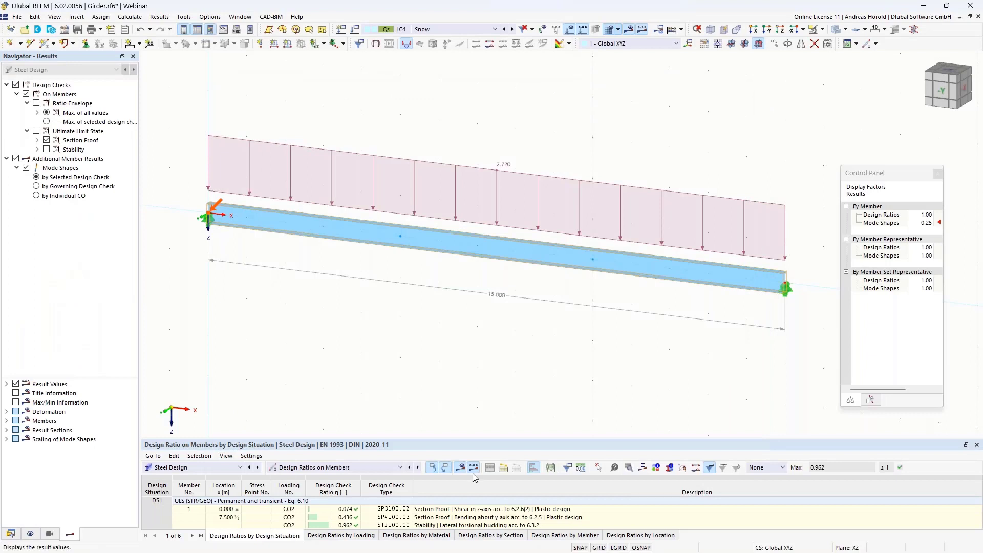
left_click_drag(416, 442, 416, 412)
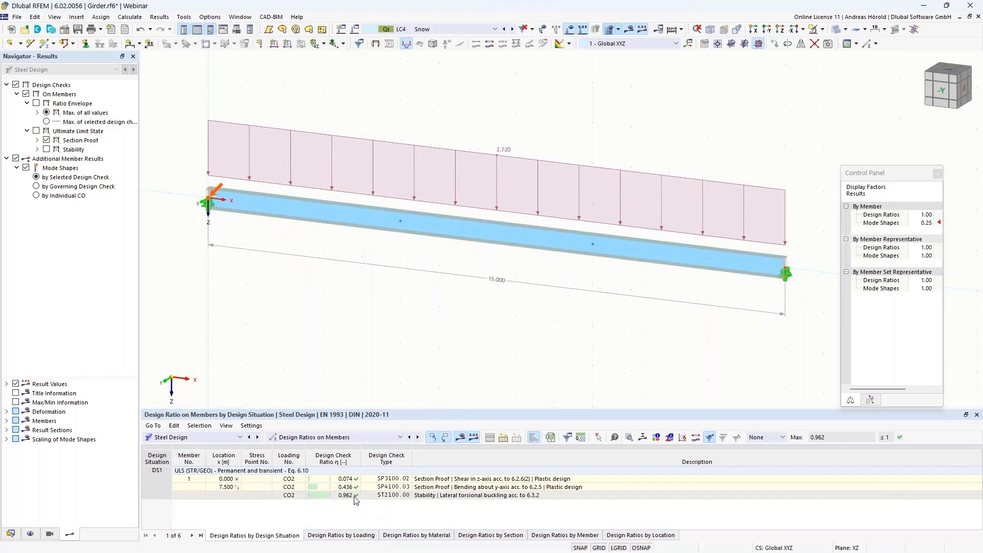
left_click(449, 500)
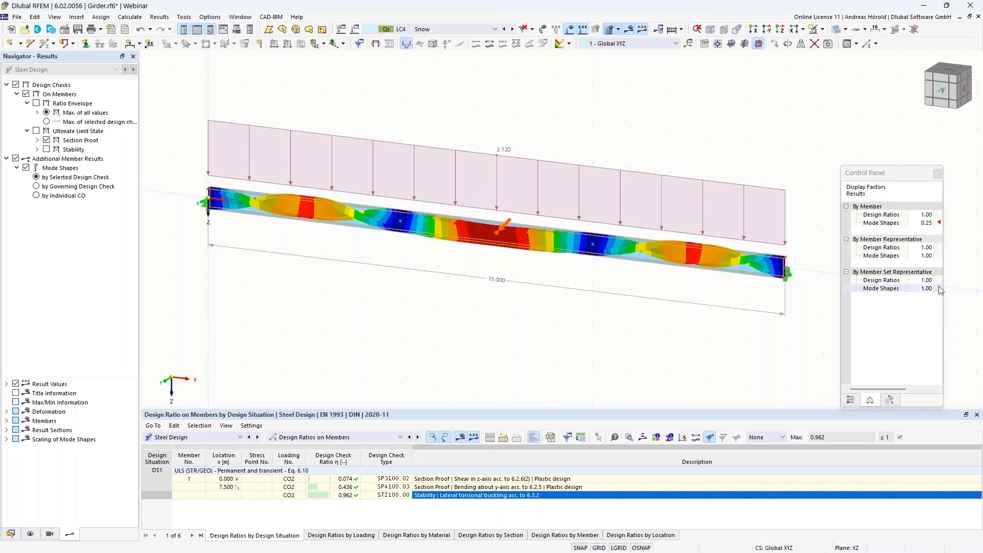
Set the display factor of the mode shapes by member to 0.04.
left_click(929, 224)
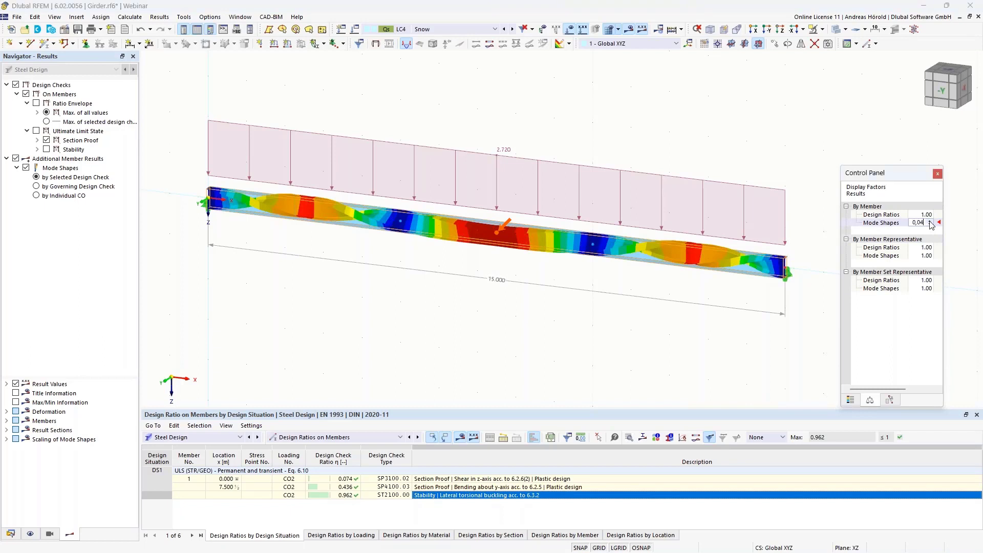
key("Tab")
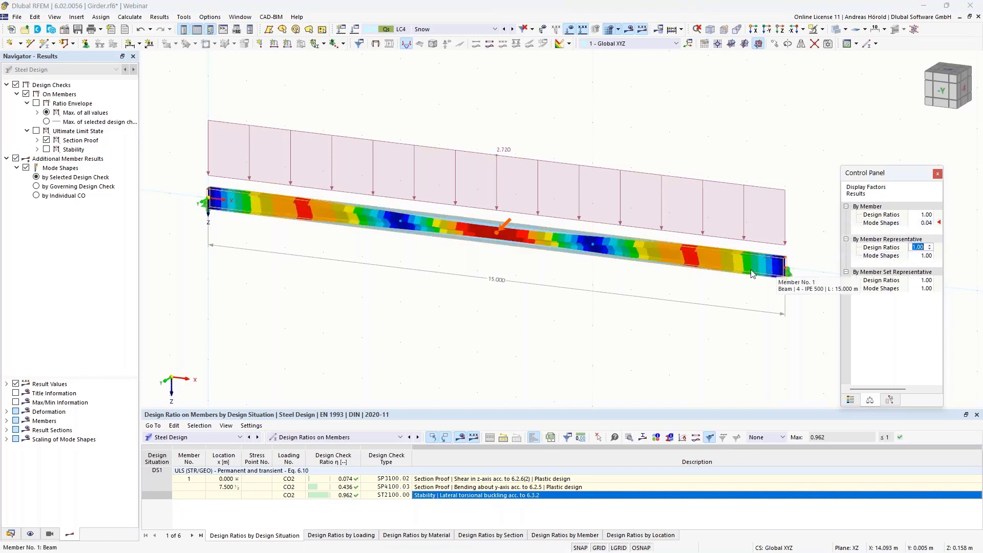
scroll(671, 320, "down", 1)
middle_click_drag(671, 320, 560, 331, "ctrl")
middle_click_drag(533, 298, 609, 262, "ctrl")
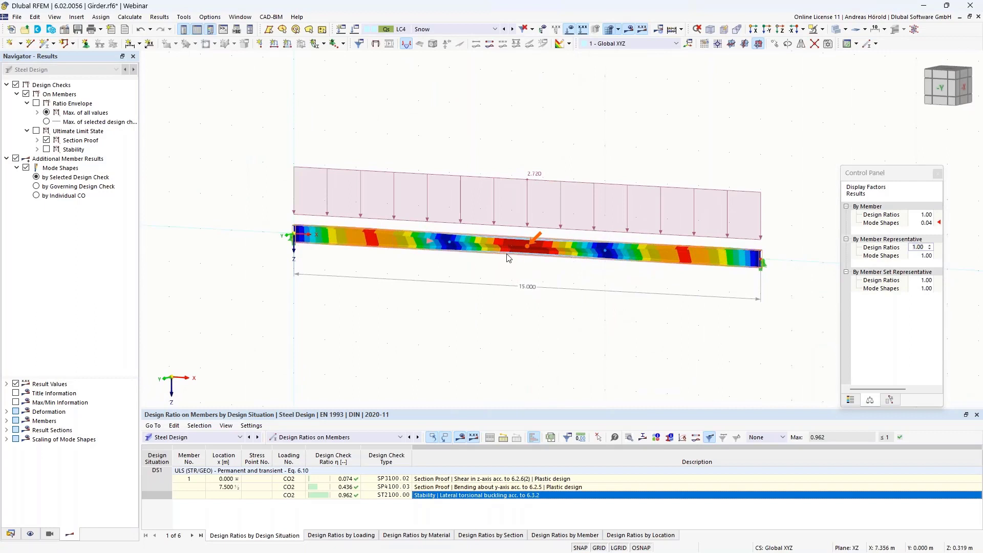
scroll(510, 291, "up", 2)
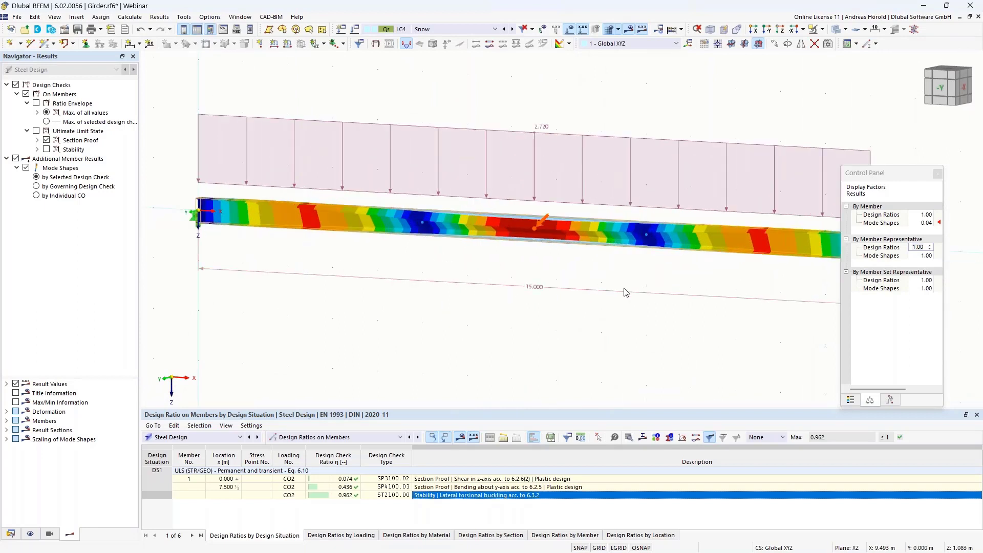
scroll(636, 301, "down", 3)
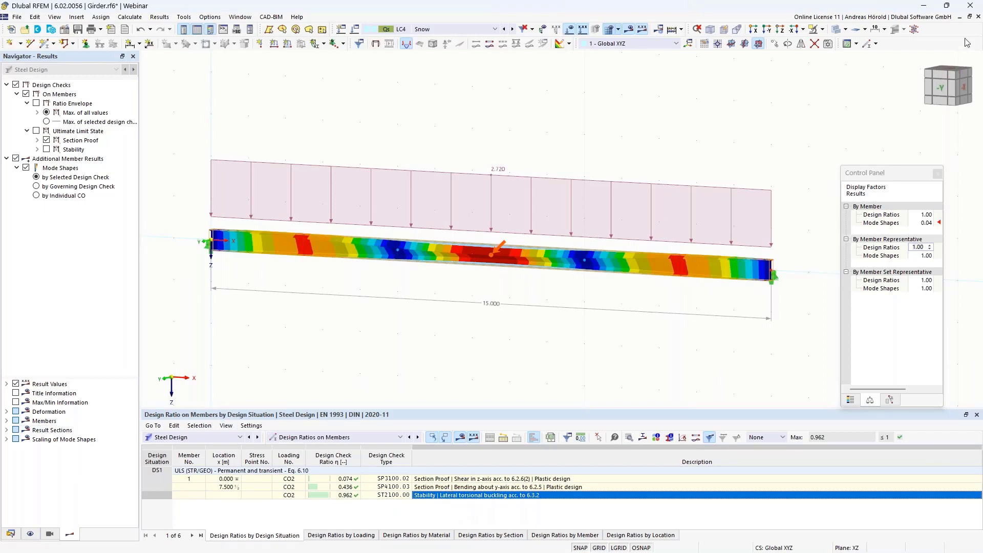
Close the Girder.rf6 model without saving the changes, and hide the table of the Floor 3 model.
left_click(979, 17)
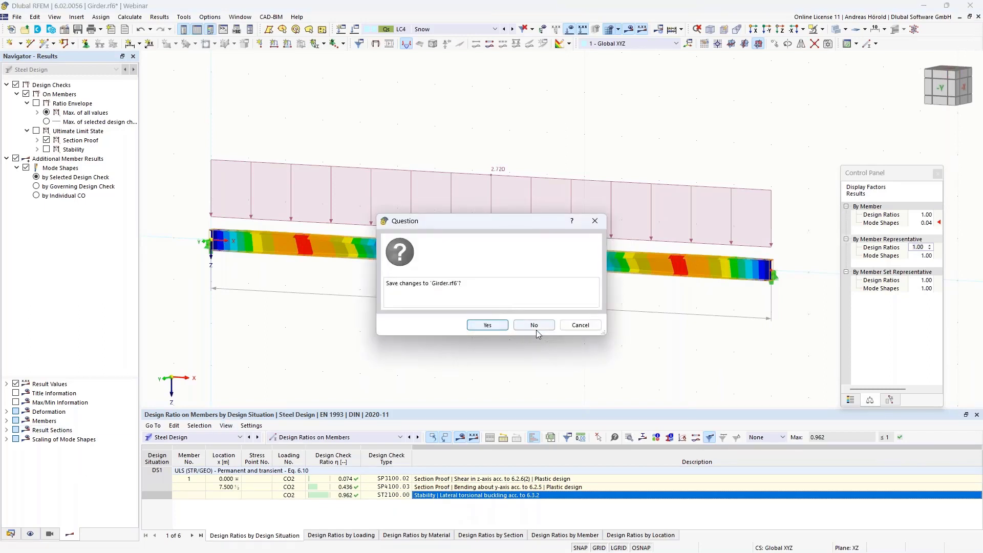
left_click(535, 326)
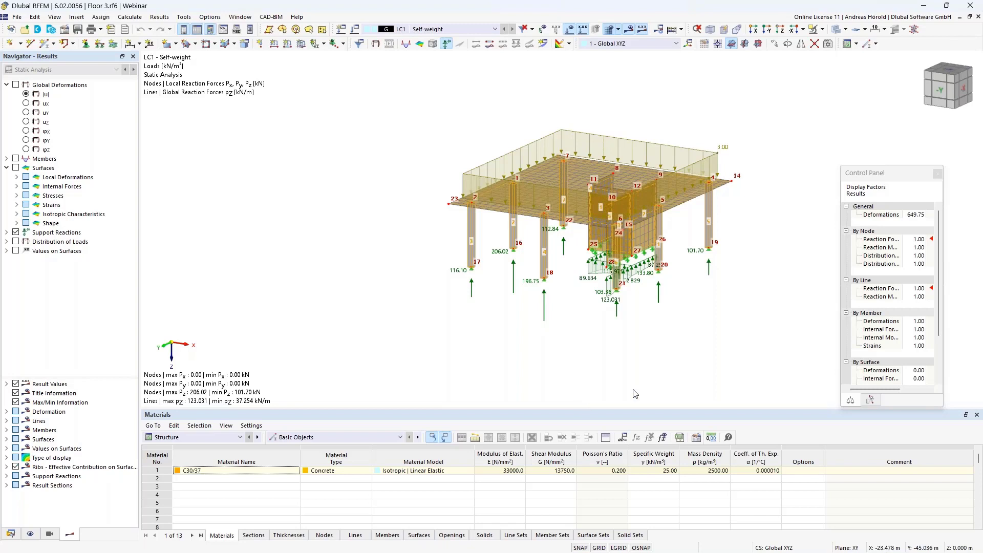
left_click(976, 415)
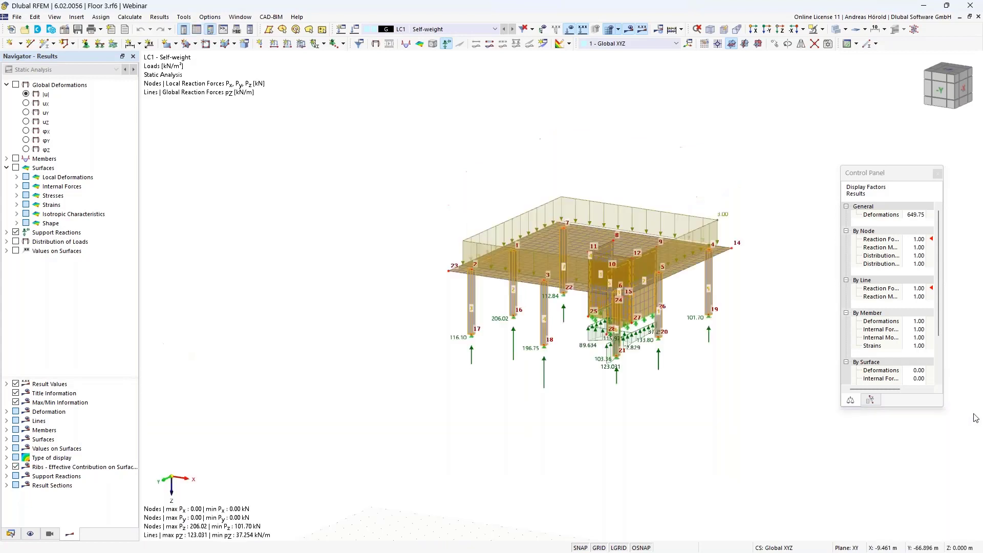
Tile the Floor 3 and Floor 2 models horizontally and make Floor 2 the active model.
left_click(240, 18)
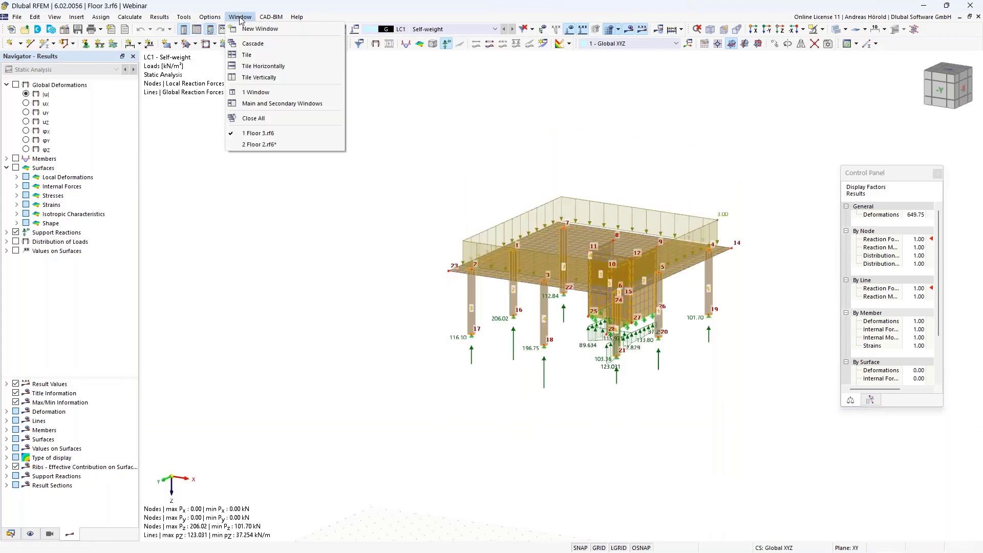
left_click(257, 68)
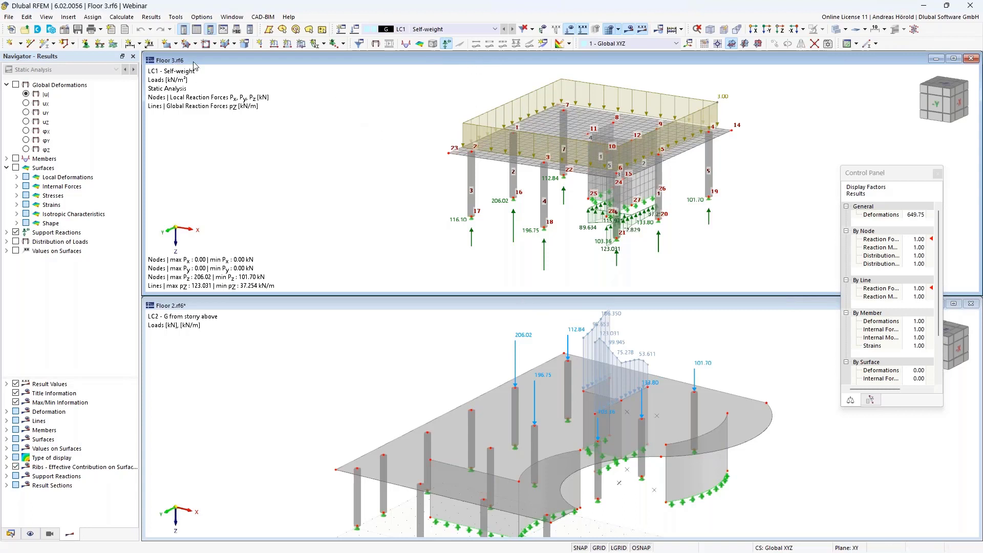
left_click(460, 304)
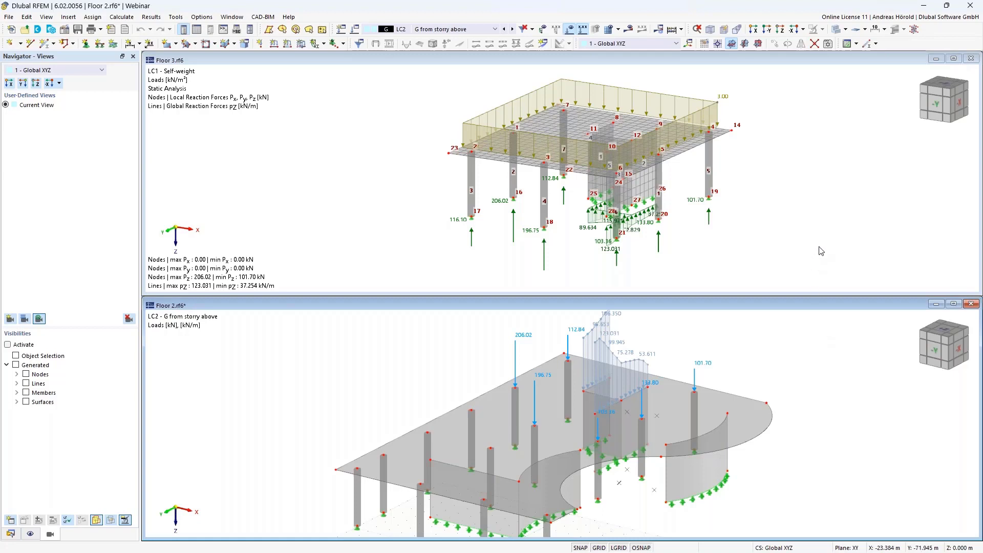
left_click(820, 250)
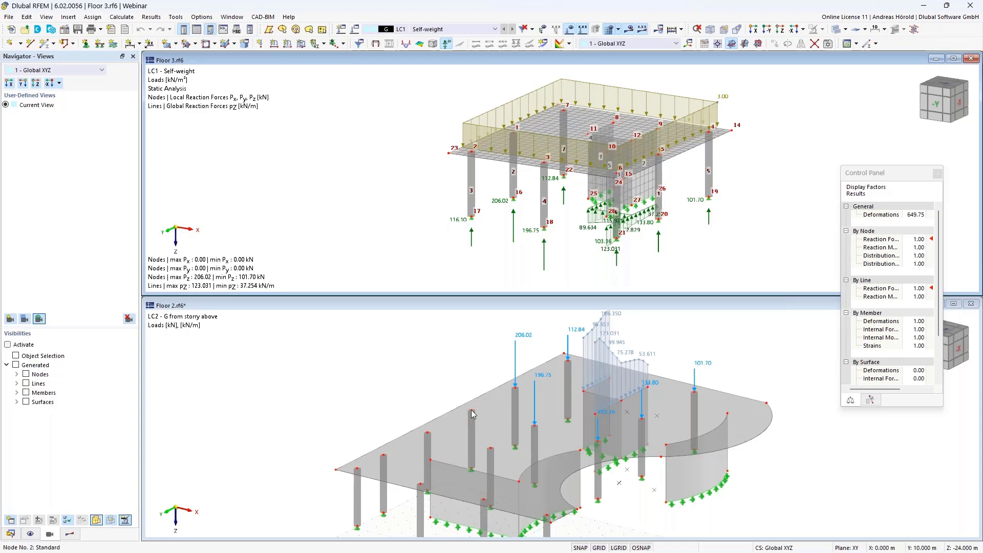
left_click(439, 375)
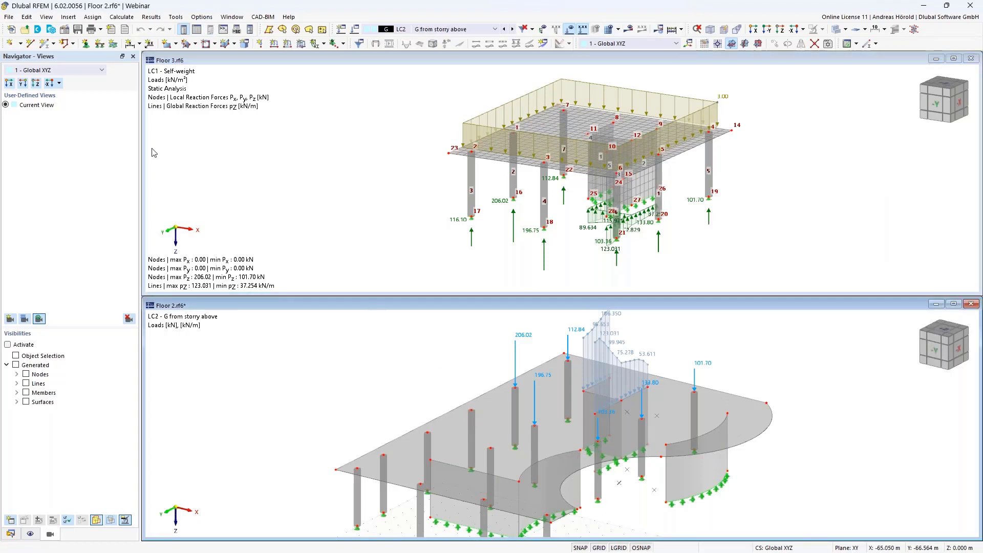
Start a new nodal load in LC2 of Floor 2, set it as coming from a support reaction, and choose Floor 3 as source model.
left_click(261, 44)
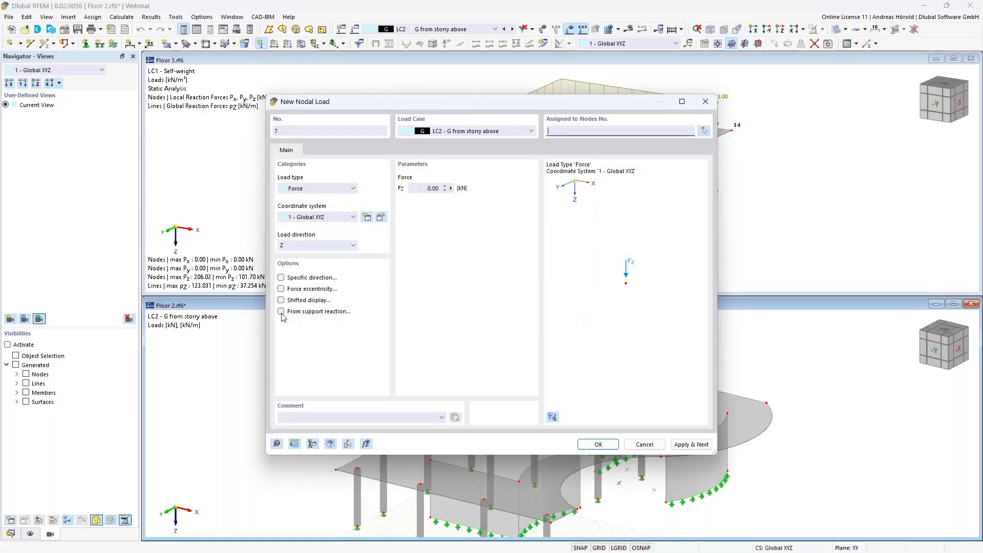
left_click(281, 312)
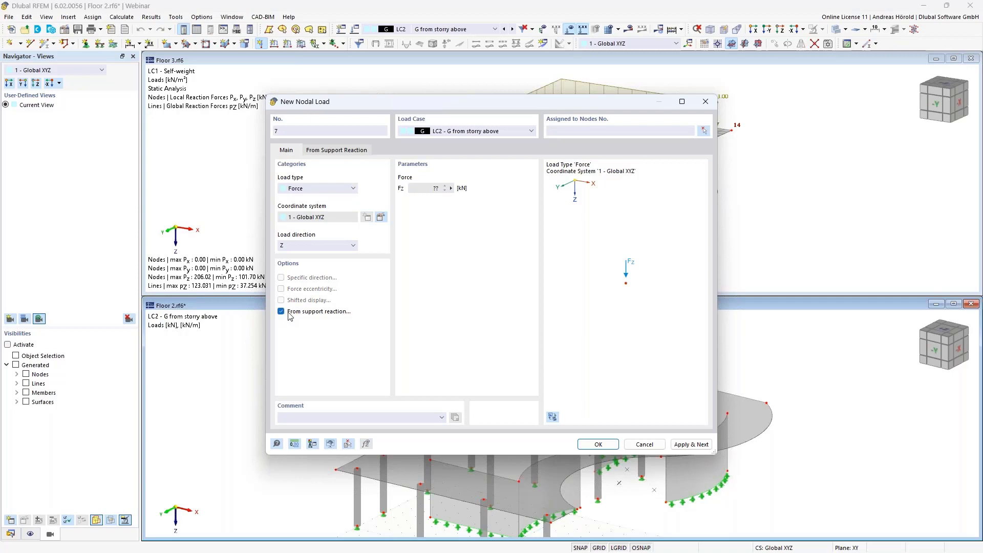
left_click(341, 151)
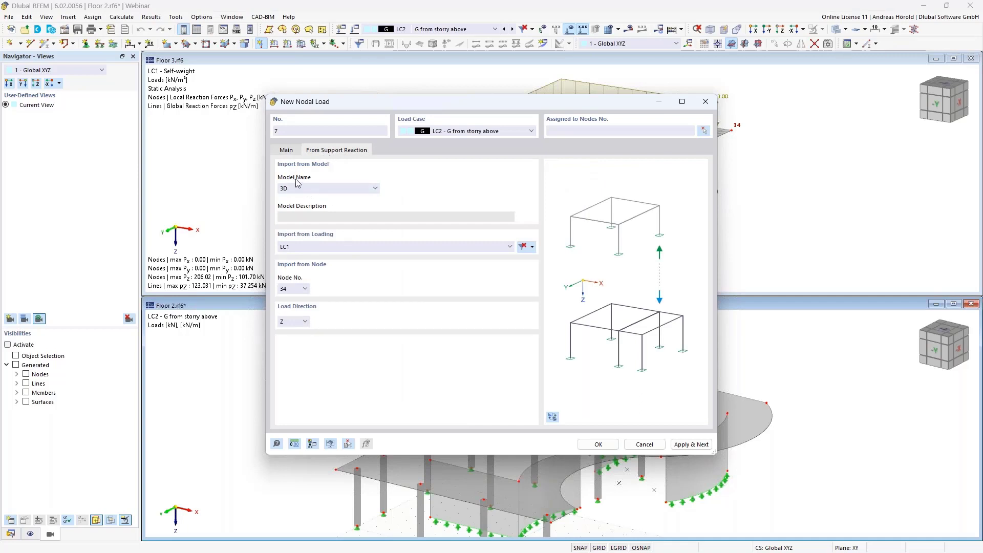
left_click(308, 191)
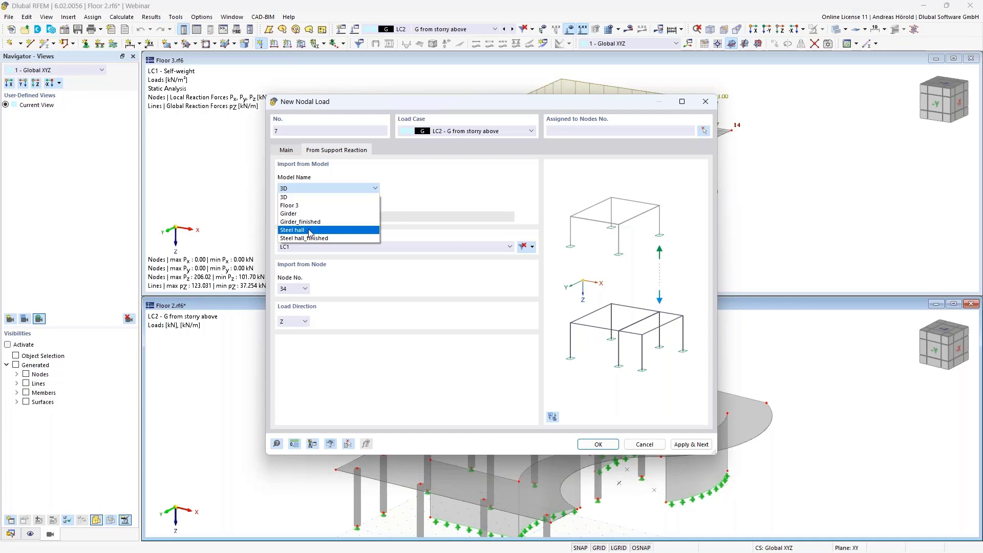
left_click(312, 206)
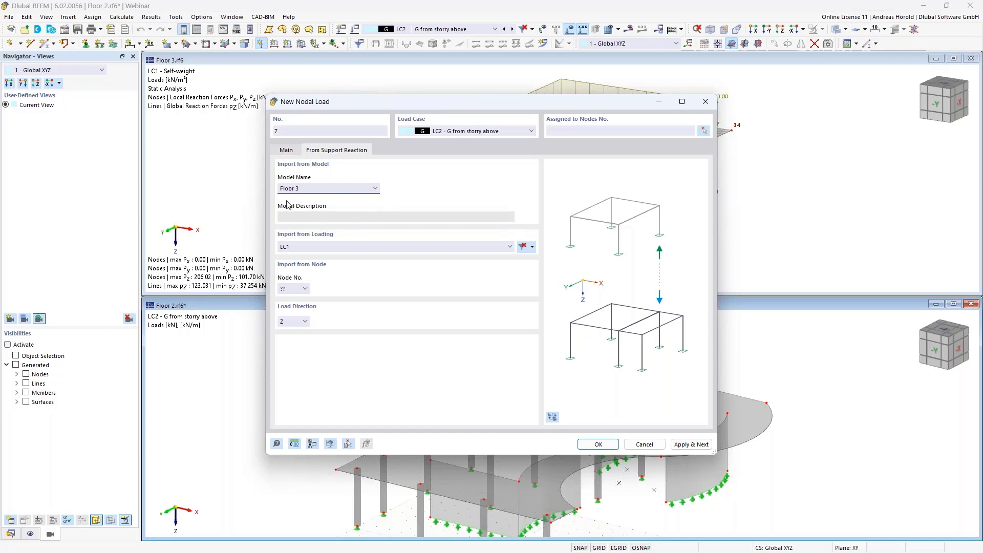
Import the nodal load from loading LC1 at node 17 of Floor 3, with load direction Z.
left_click(323, 248)
left_click(321, 246)
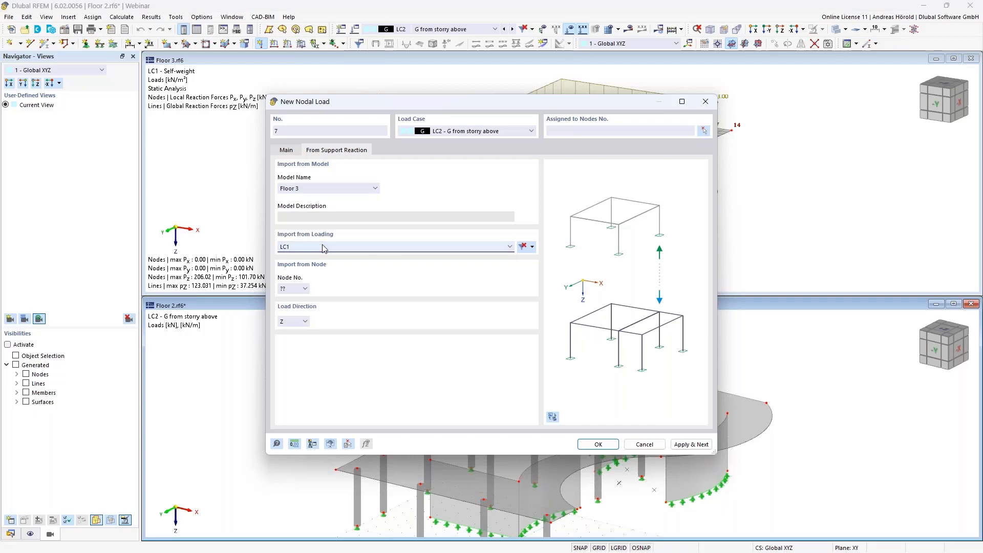
left_click(306, 290)
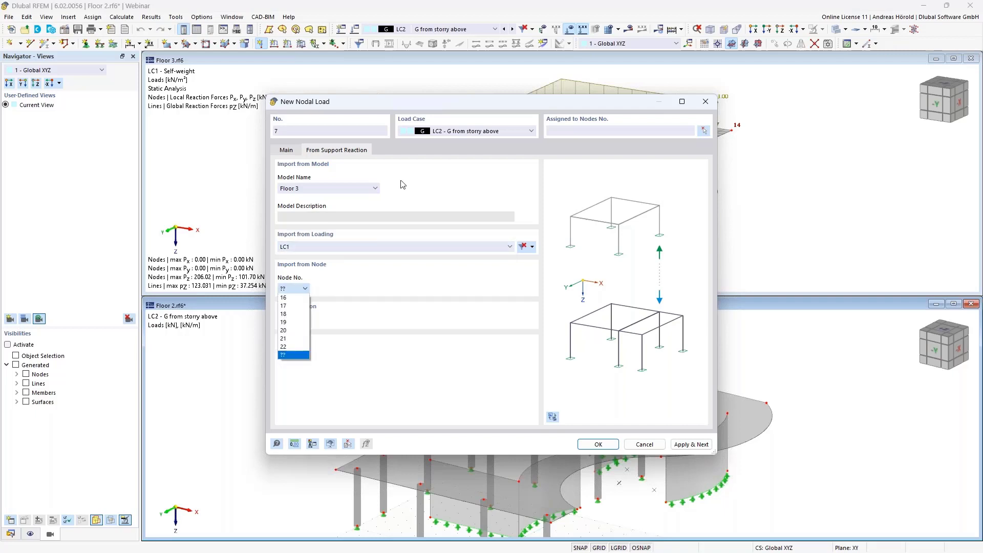
left_click(547, 104)
left_click_drag(547, 110, 257, 144)
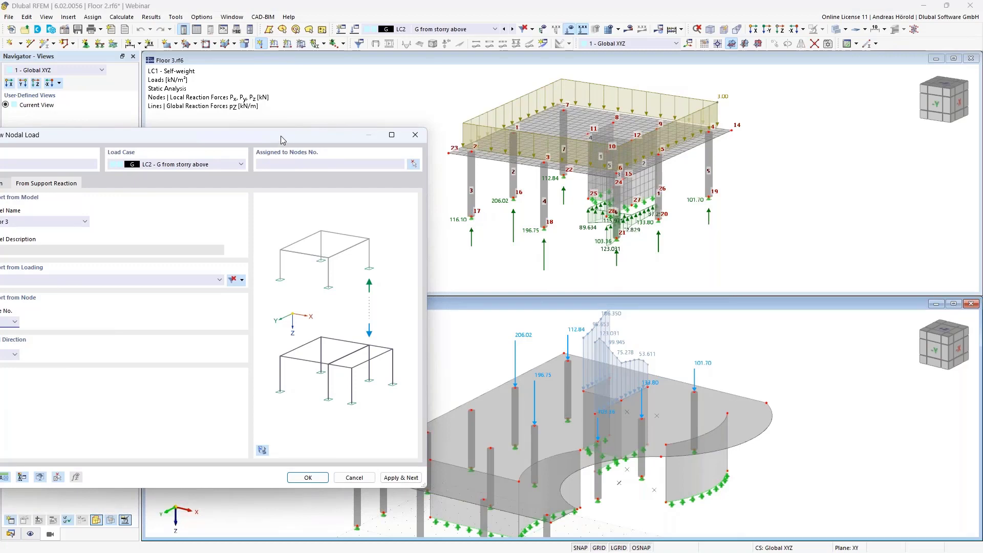
left_click_drag(281, 140, 704, 101)
left_click(439, 283)
left_click(429, 309)
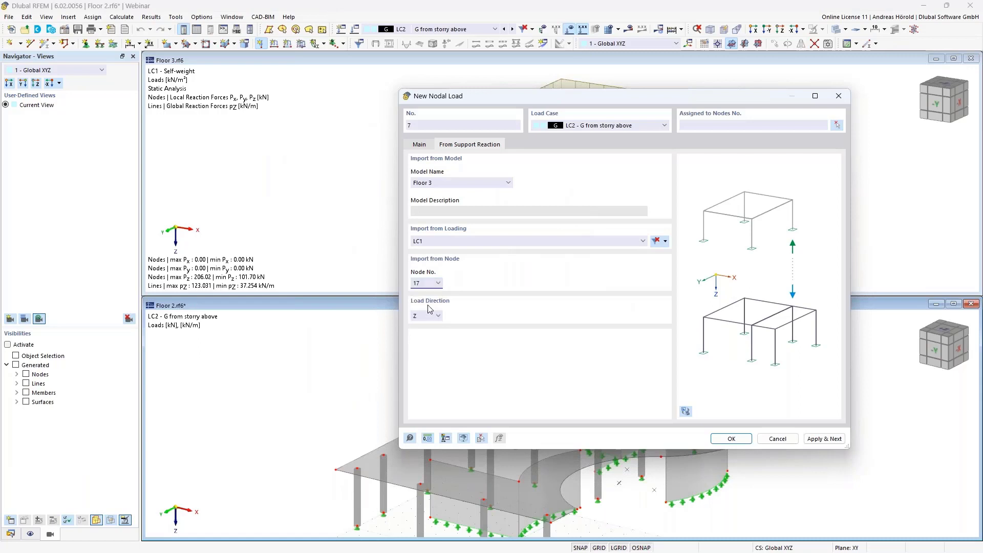
left_click(438, 317)
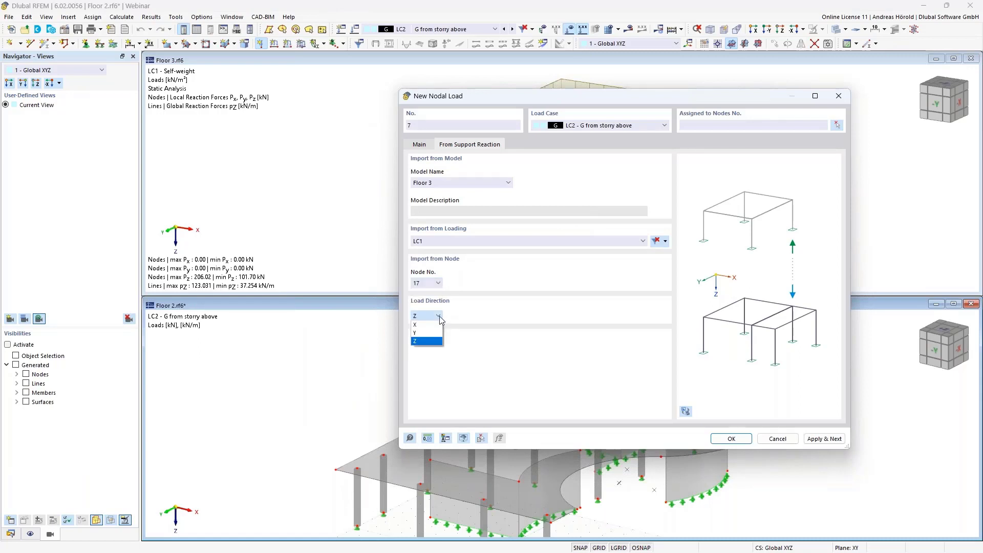
left_click(440, 318)
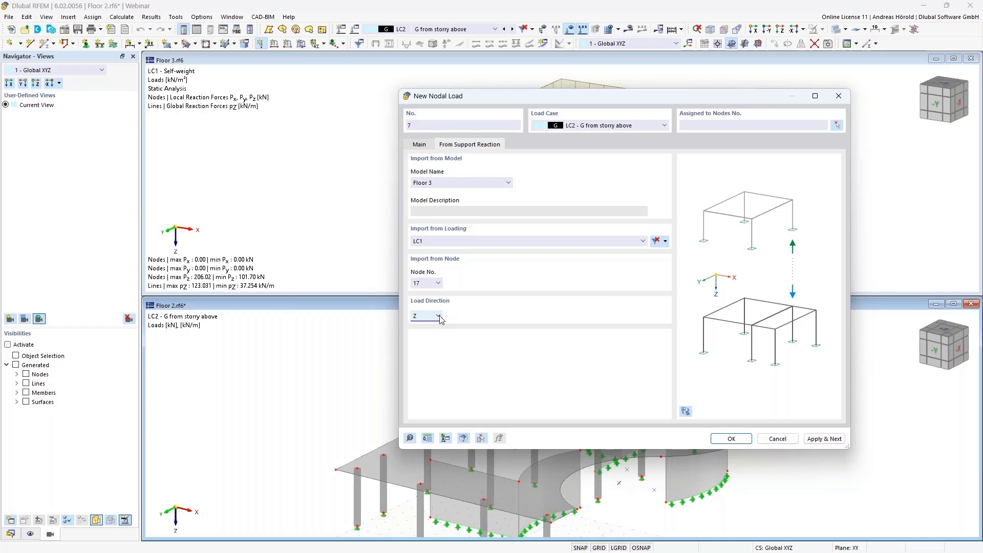
left_click(440, 317)
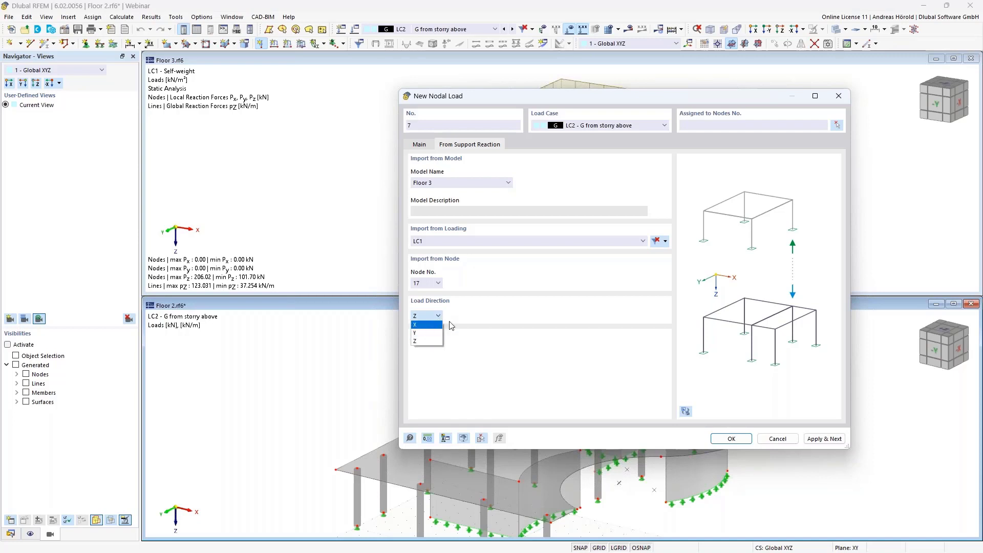
left_click(487, 316)
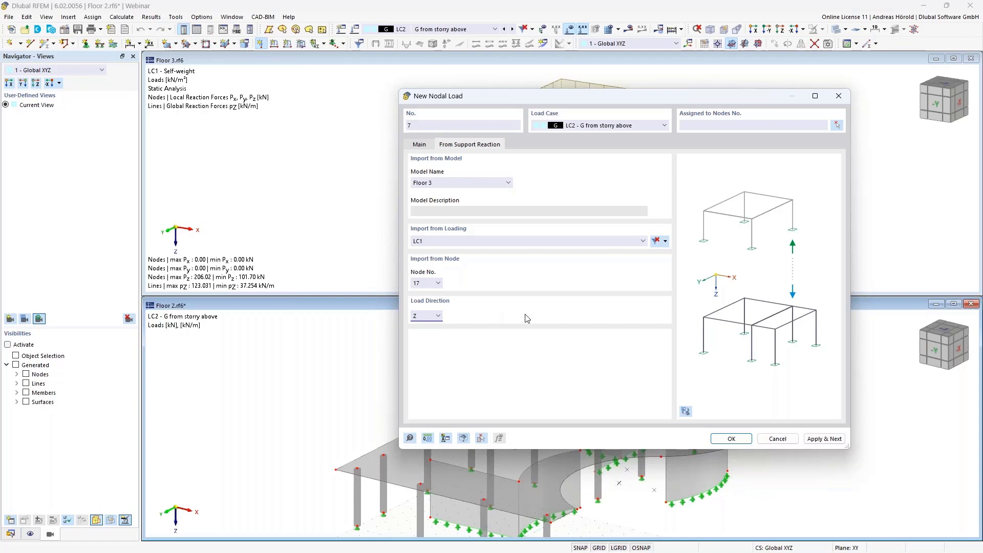
Assign the imported nodal load to node 2, at the top of the unloaded column in Floor 2, accepting deletion of the results.
left_click(732, 440)
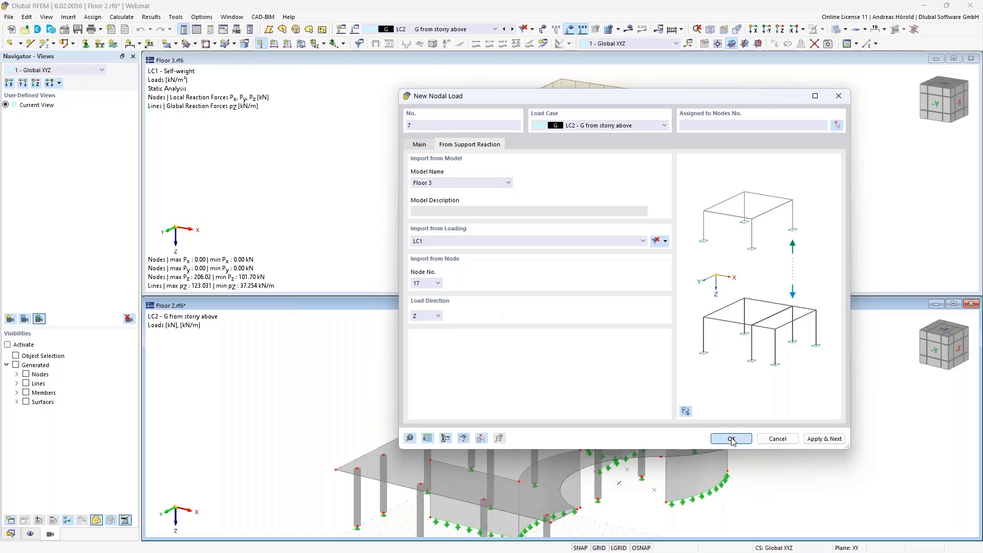
left_click(470, 408)
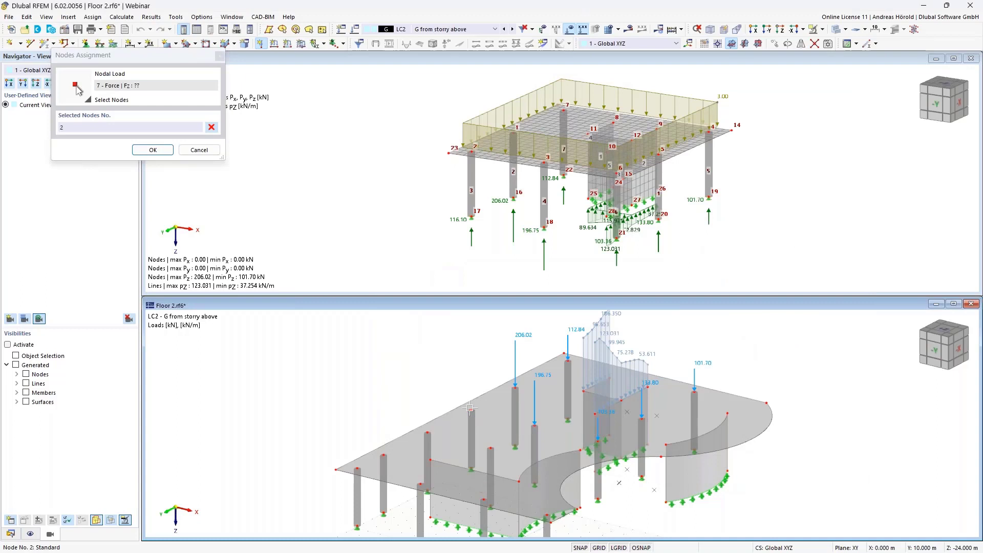
left_click(151, 151)
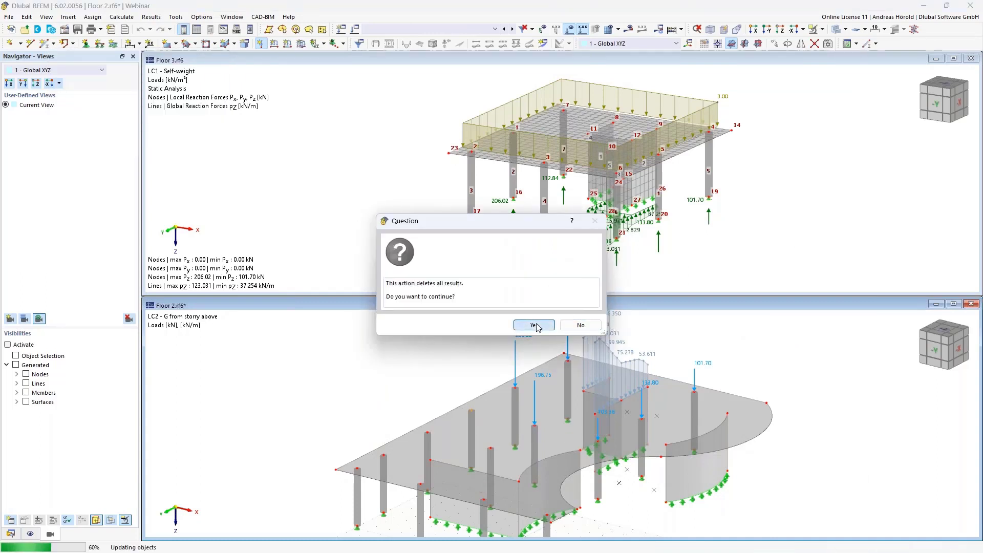
left_click(534, 326)
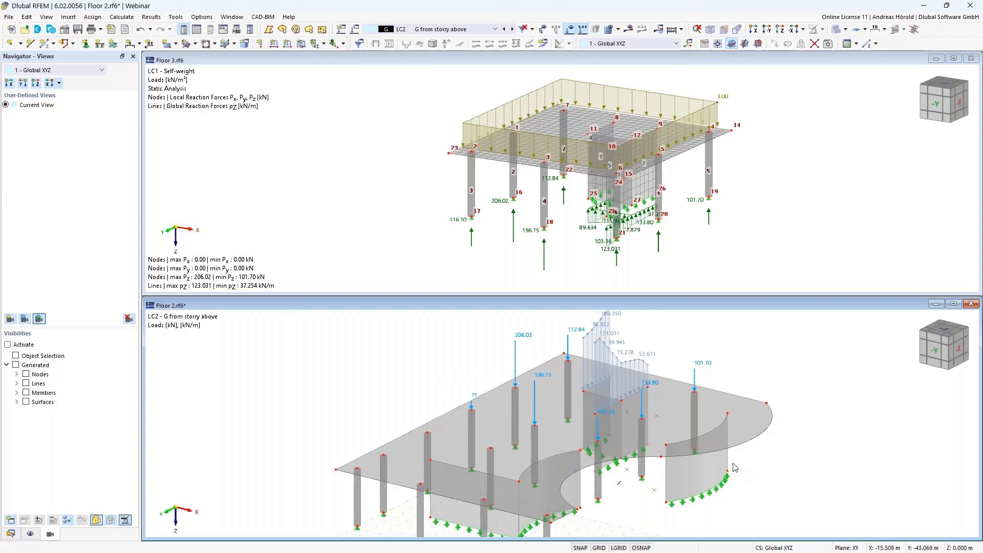
Examine the unloaded wall line in Floor 2 and the matching line support reactions under the walls of Floor 3.
scroll(768, 497, "down", 1)
middle_click_drag(760, 493, 801, 477, "ctrl")
scroll(790, 446, "up", 5)
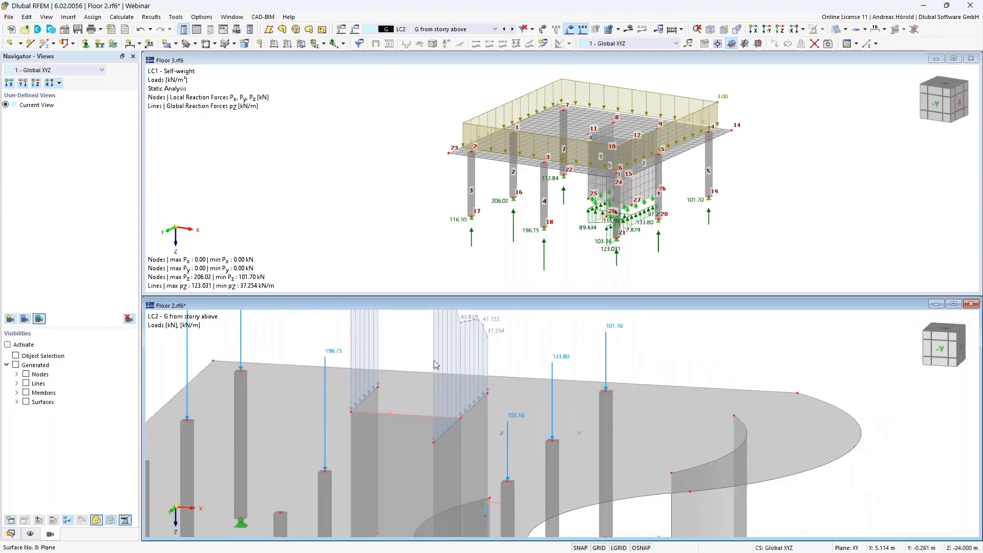
left_click(710, 252)
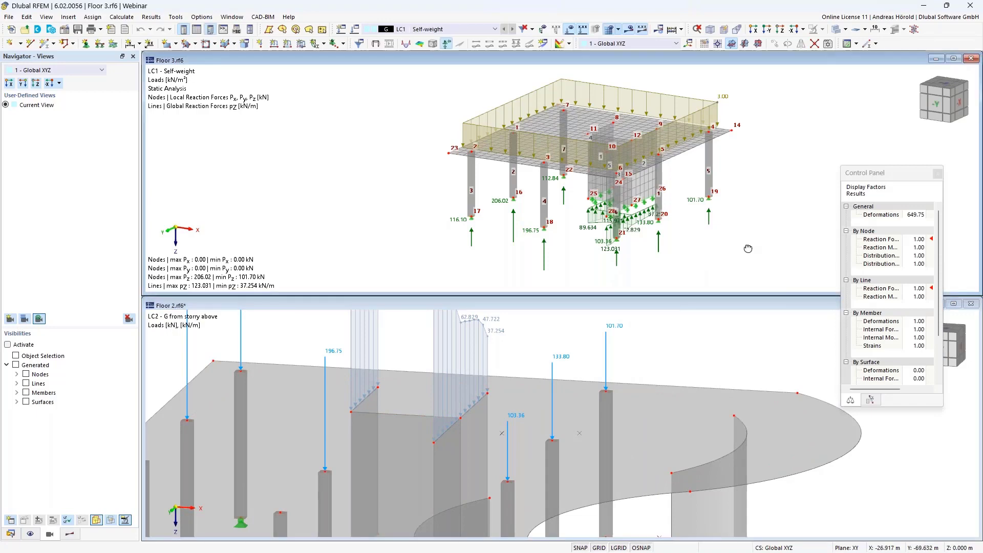
right_click(756, 251)
left_click(698, 256)
middle_click_drag(699, 256, 738, 250, "ctrl")
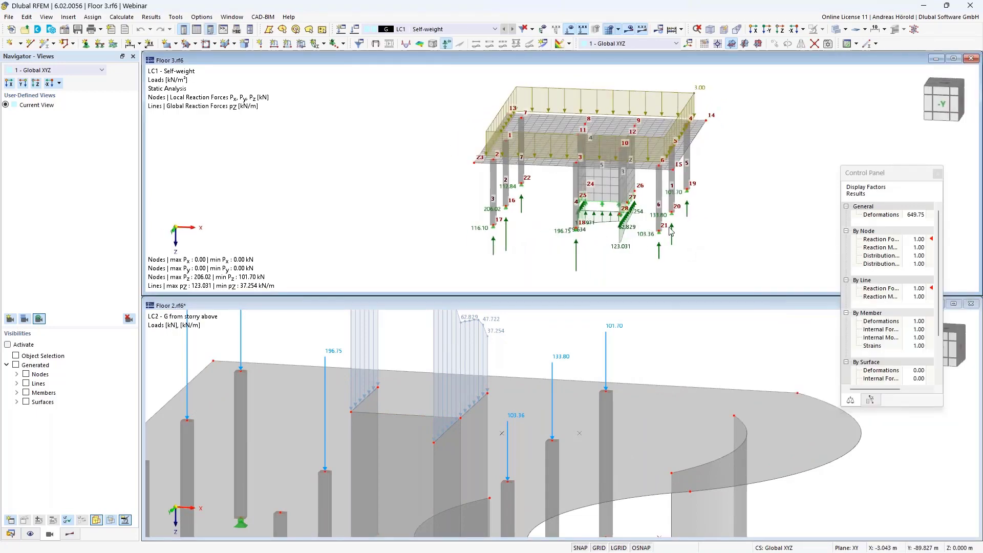
scroll(657, 217, "up", 3)
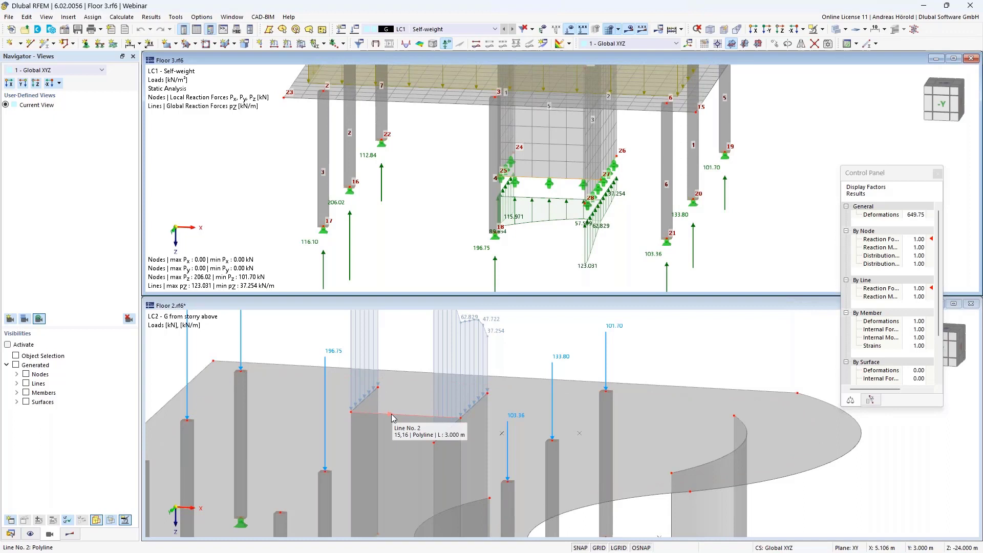
Start a new line load in LC2 of Floor 2 and set it as coming from a support reaction.
left_click(520, 365)
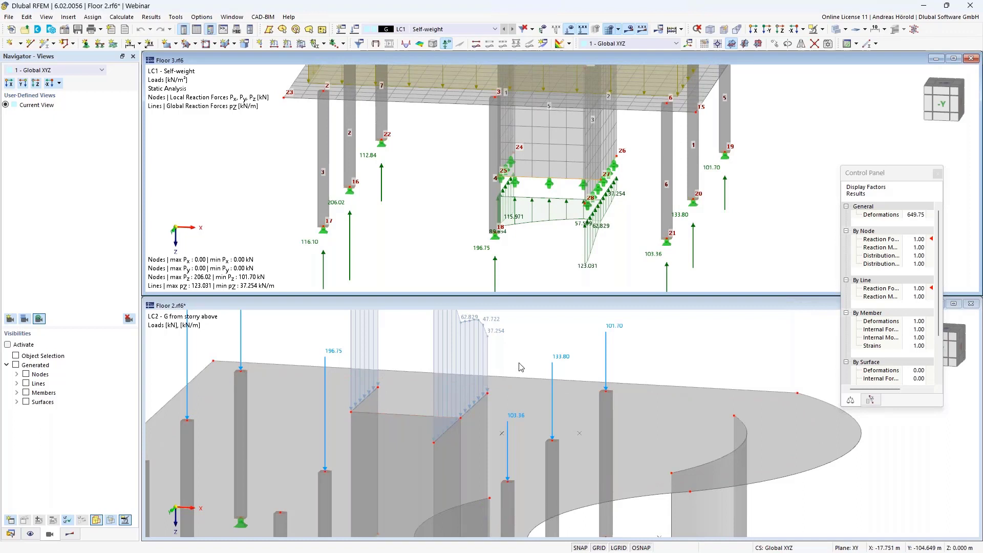
left_click(274, 44)
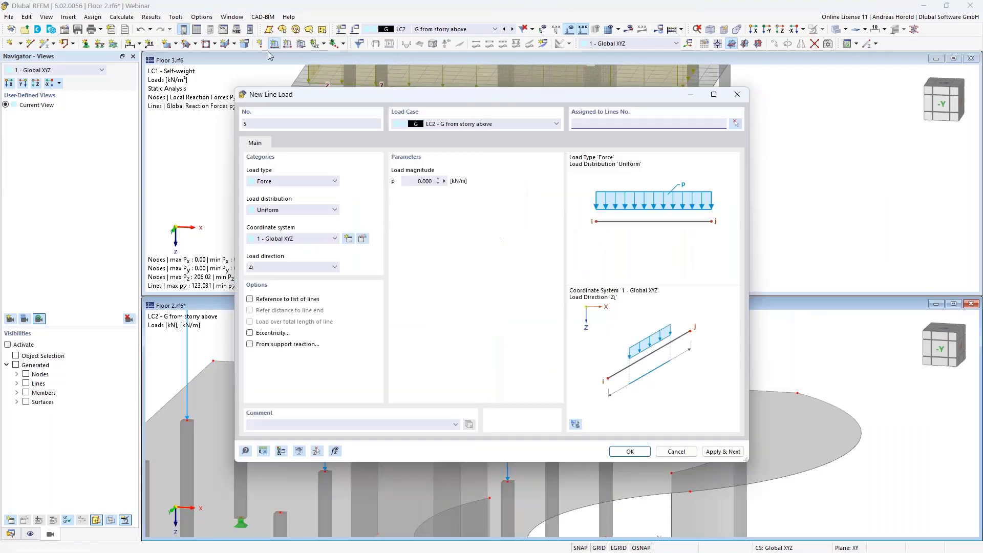
left_click(250, 344)
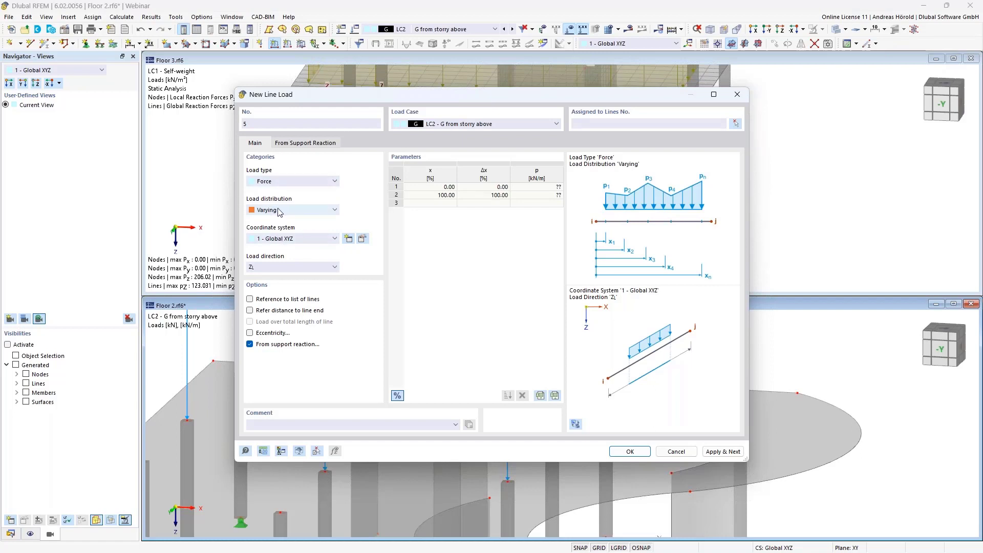
Try the Uniform - Total distribution for the line load and return it to Varying.
left_click(306, 213)
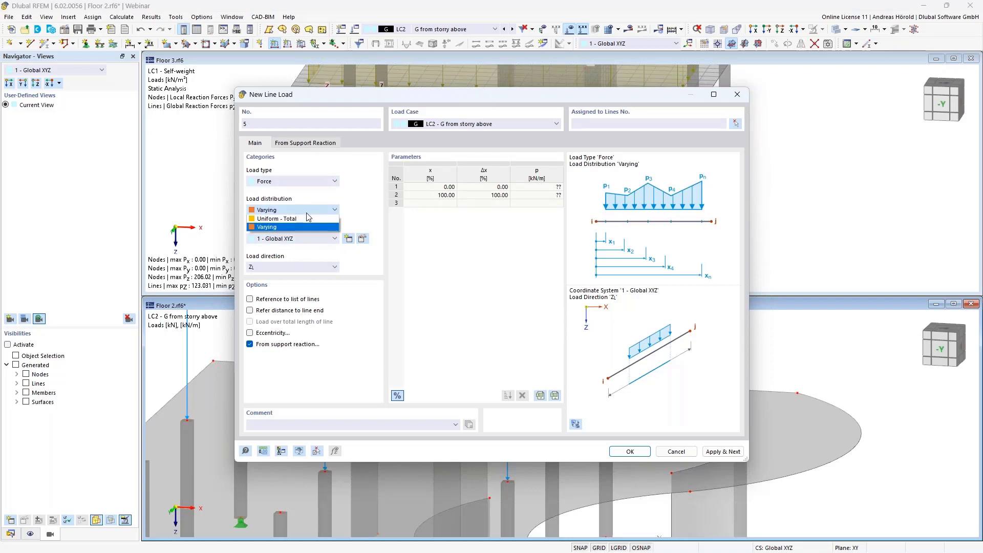
left_click(306, 219)
left_click(297, 211)
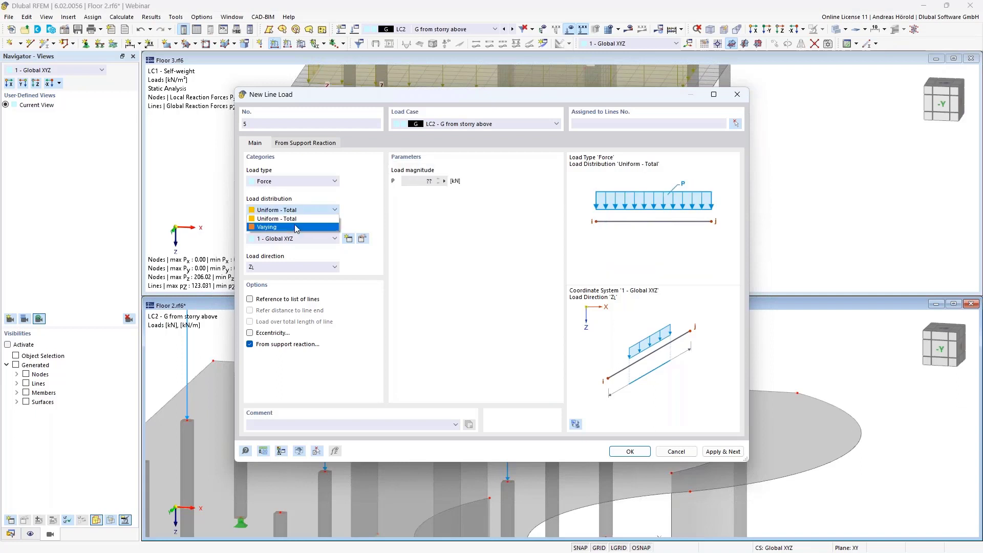
left_click(296, 227)
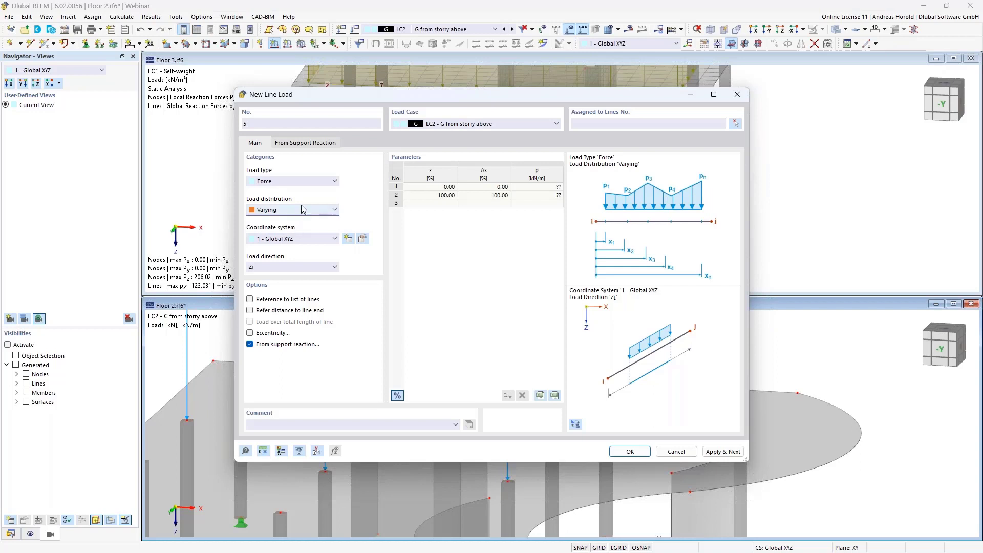
Import the line load from line 22 of Floor 3 for loading LC1, with load direction Z.
left_click(290, 145)
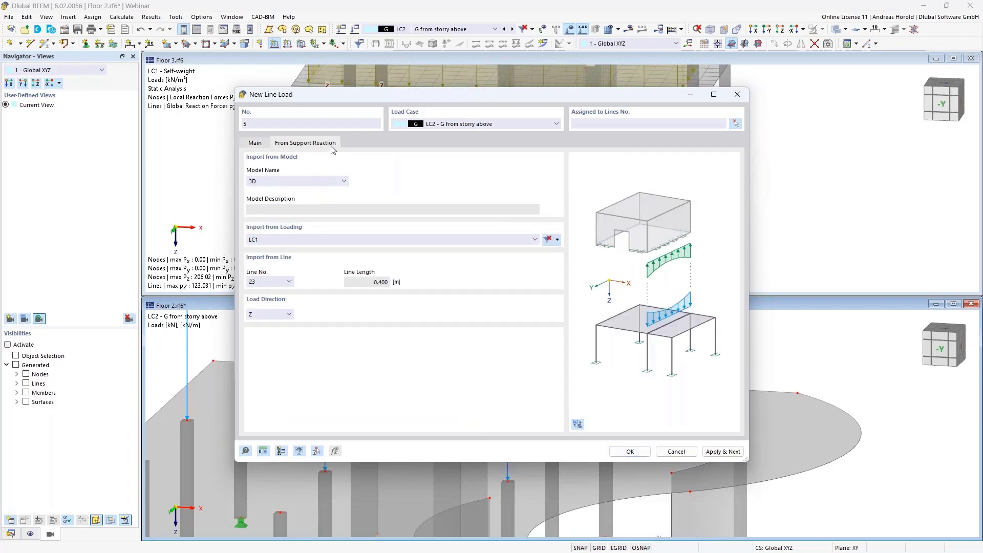
left_click(273, 180)
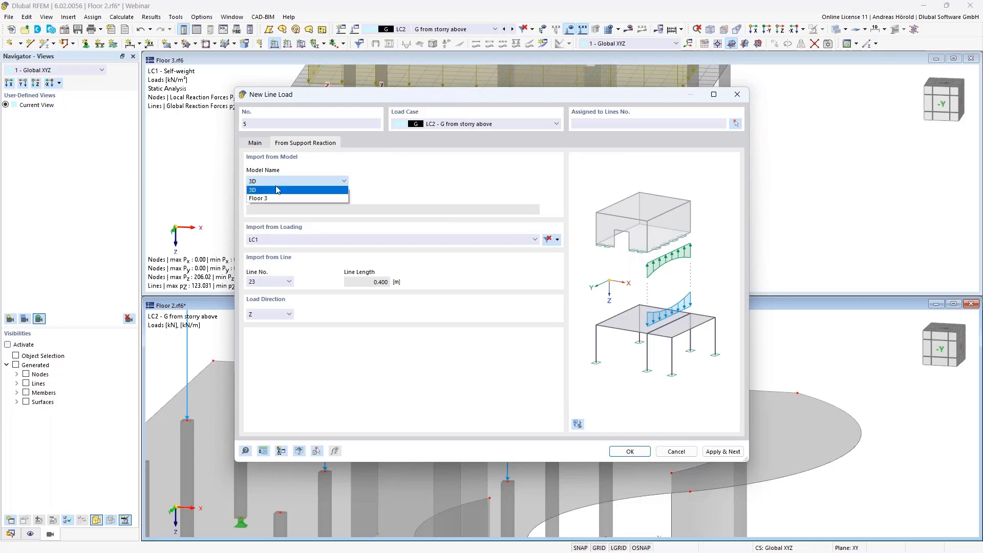
left_click(277, 198)
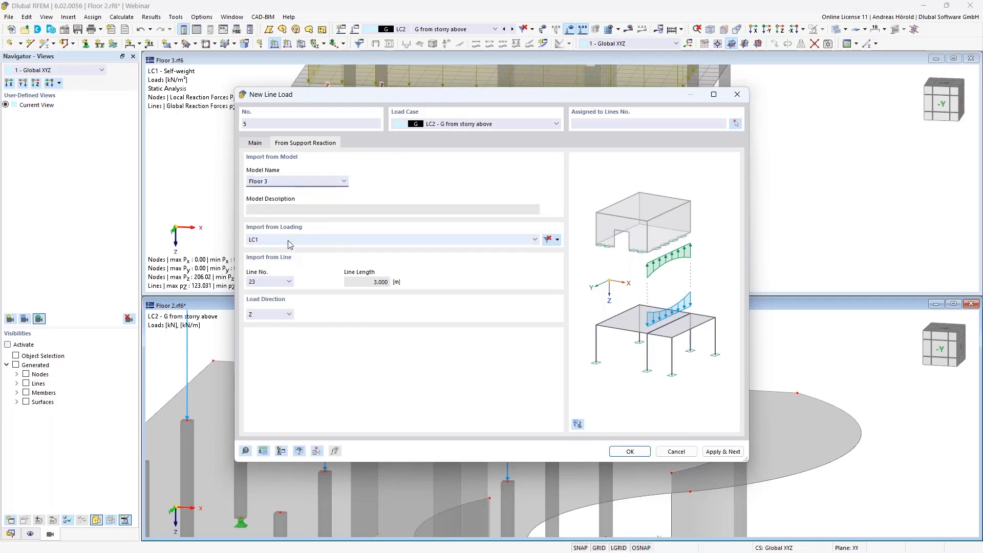
left_click(289, 282)
left_click(269, 299)
left_click(265, 316)
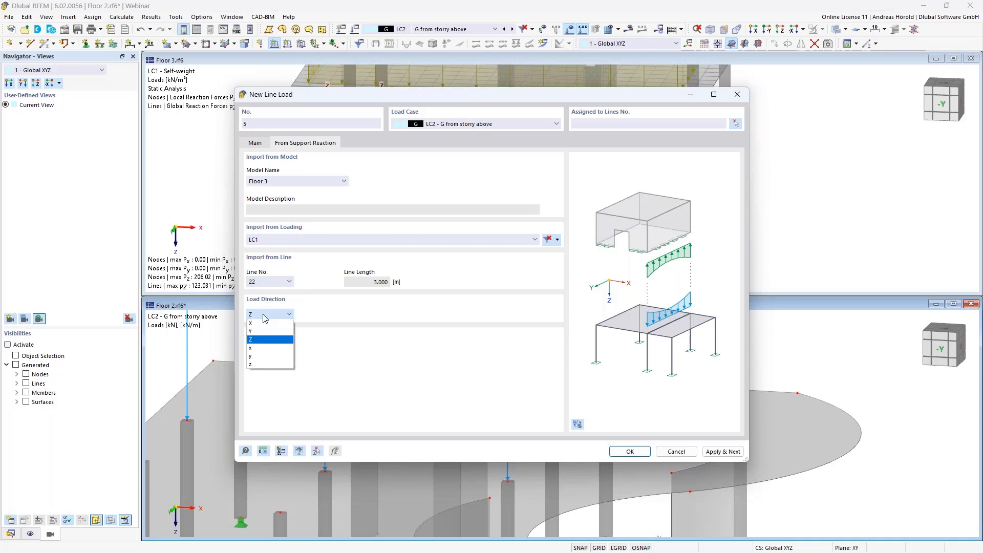
left_click(263, 315)
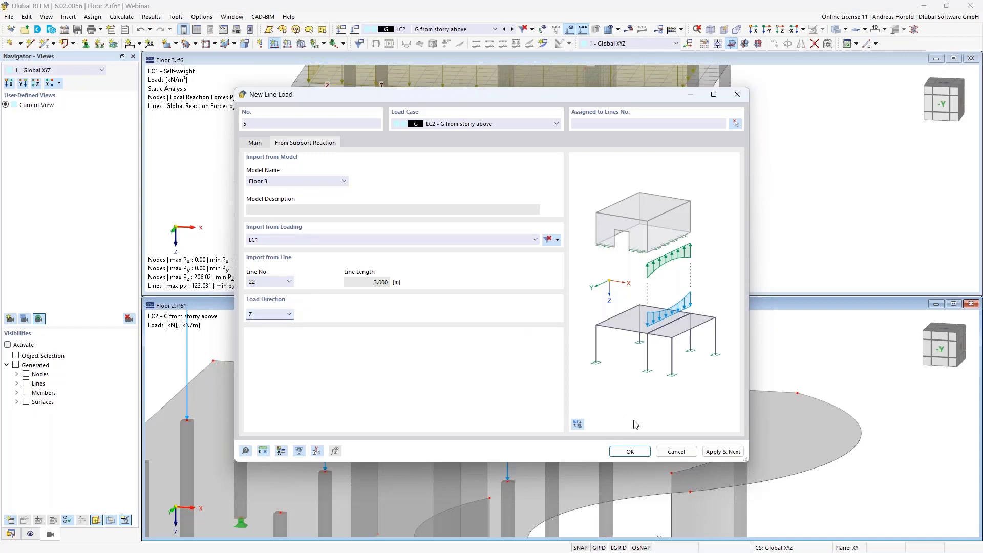
Assign the imported line load to line 2 above the wall in Floor 2, and calculate the LC2 results.
left_click(629, 451)
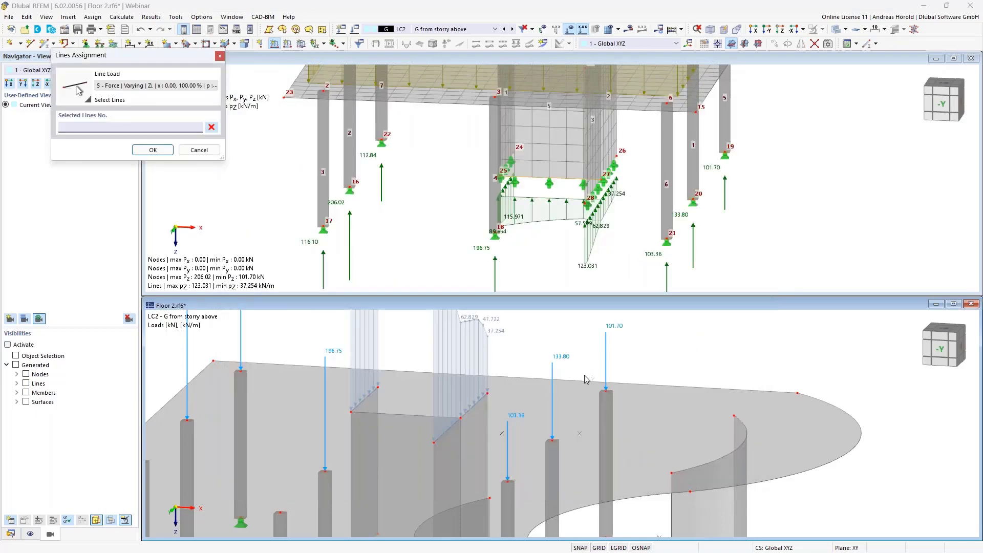
left_click(402, 413)
left_click(153, 150)
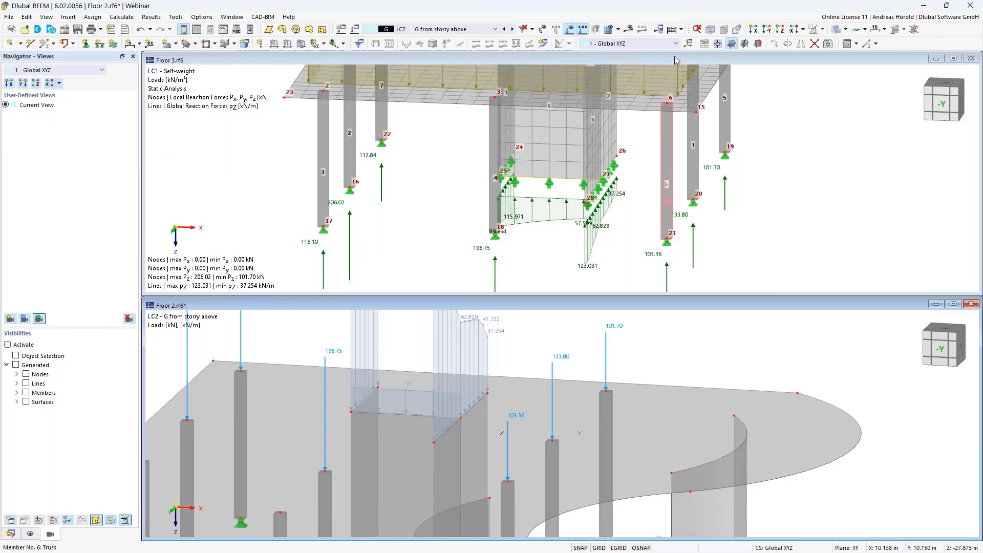
left_click(628, 30)
left_click(534, 326)
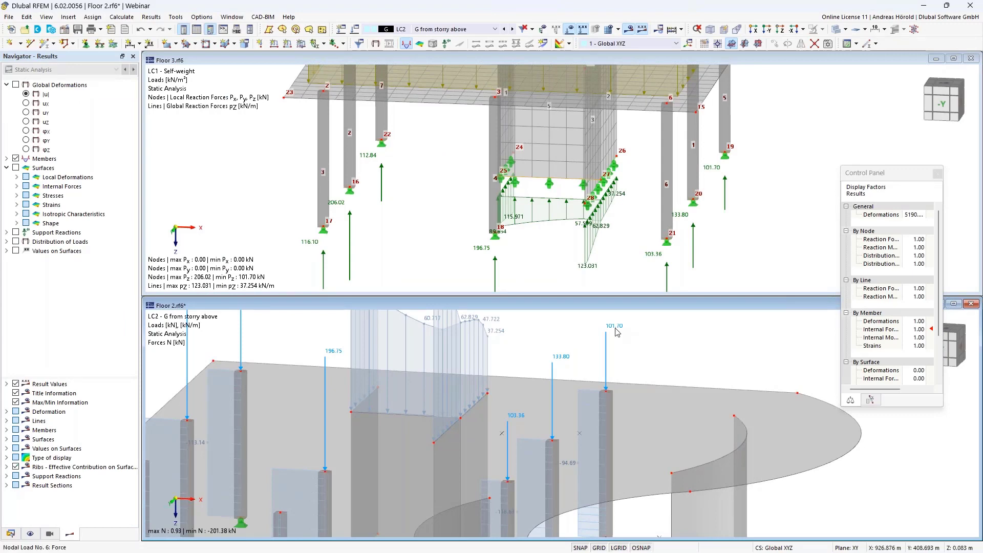
Compare the nodal and line support reactions in Floor 3 with the imported loads above the columns and walls in Floor 2.
middle_click_drag(490, 334, 634, 409)
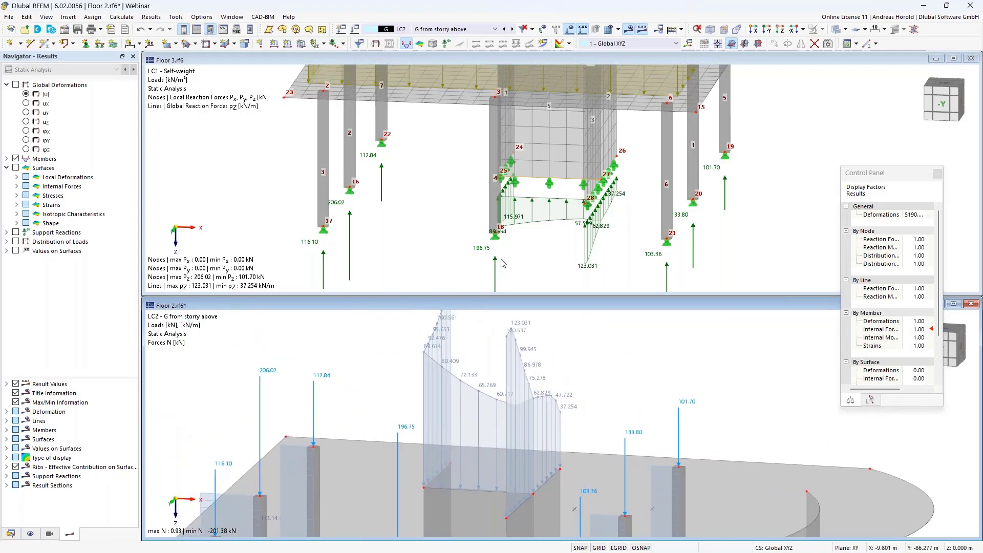
scroll(496, 229, "up", 5)
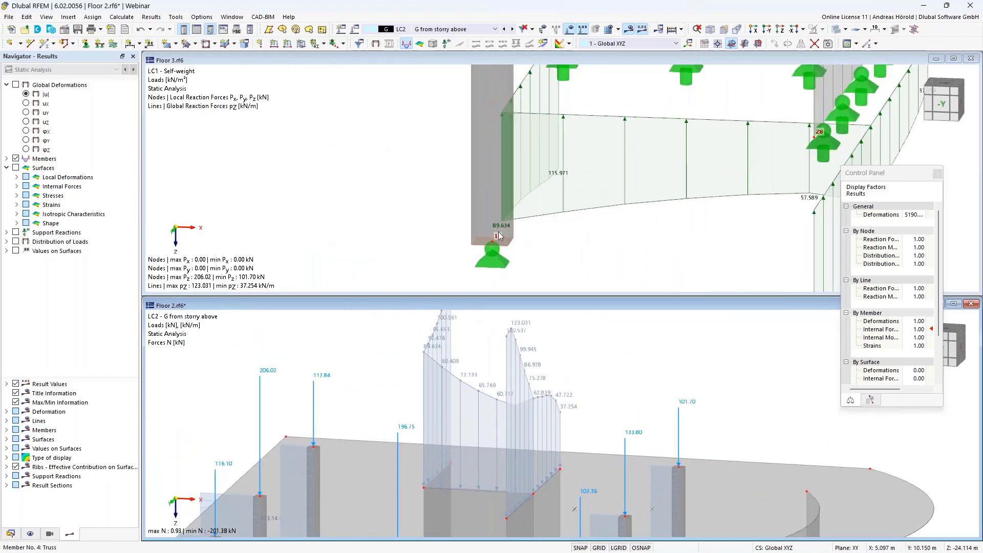
scroll(490, 228, "up", 3)
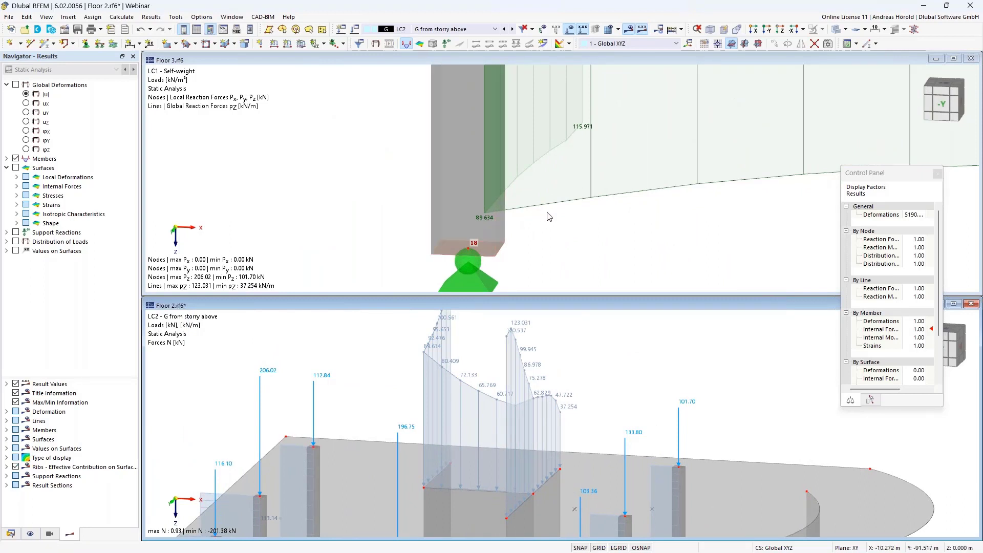
scroll(426, 361, "up", 4)
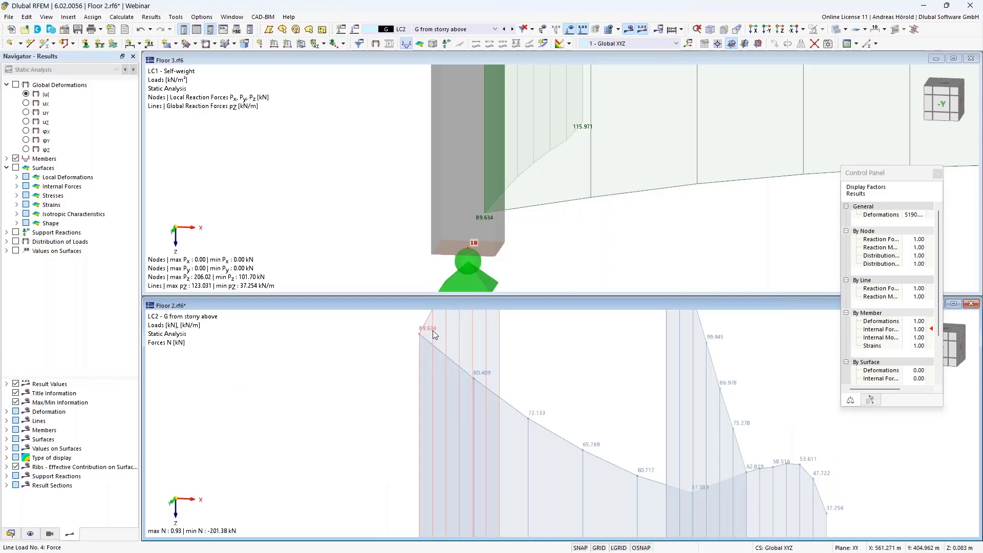
scroll(452, 347, "down", 5)
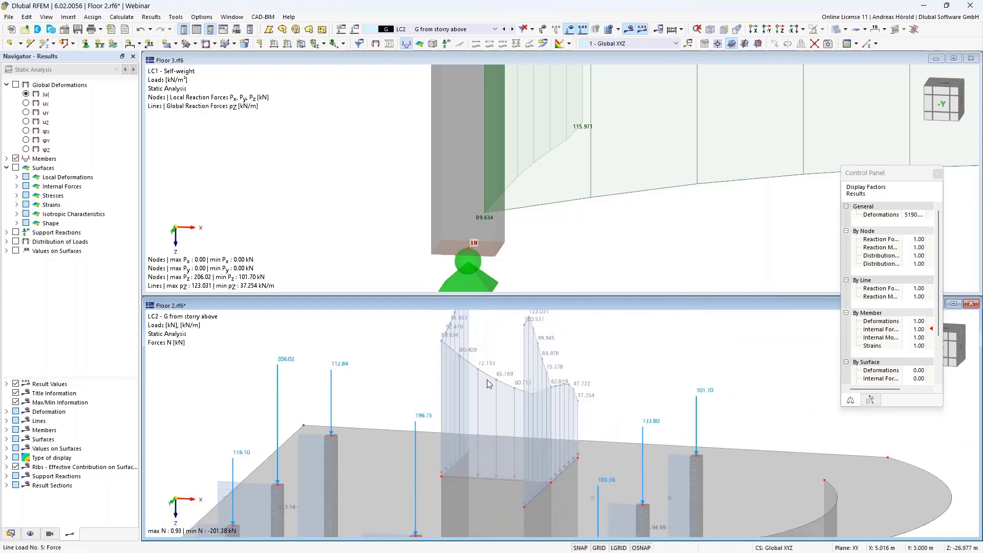
scroll(333, 245, "down", 4)
scroll(333, 245, "down", 5)
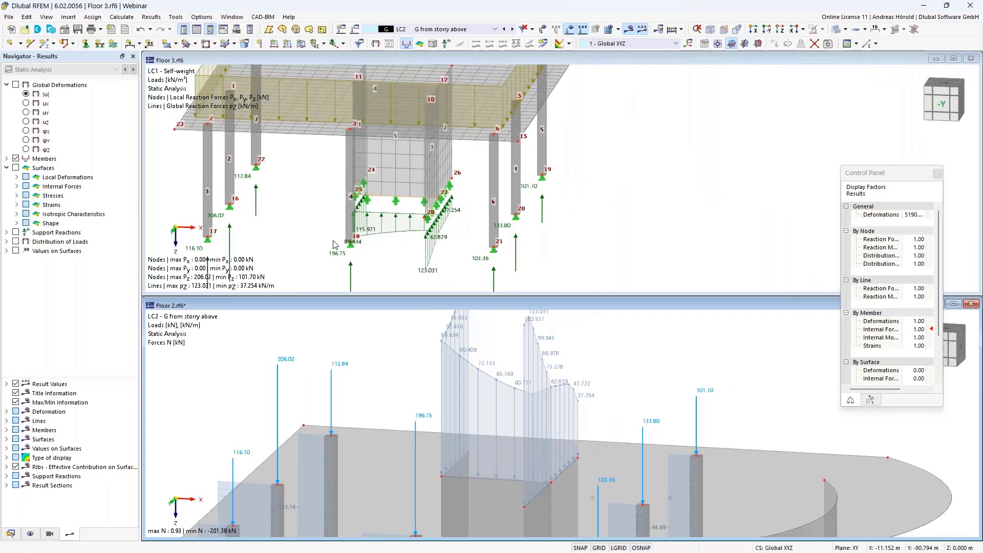
left_click(256, 214)
scroll(256, 214, "down", 3)
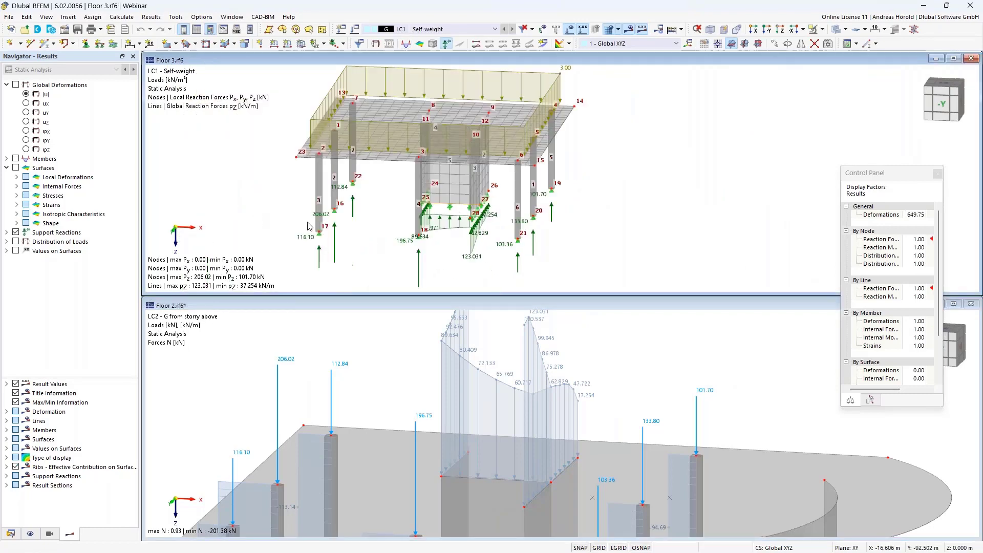
scroll(285, 239, "up", 2)
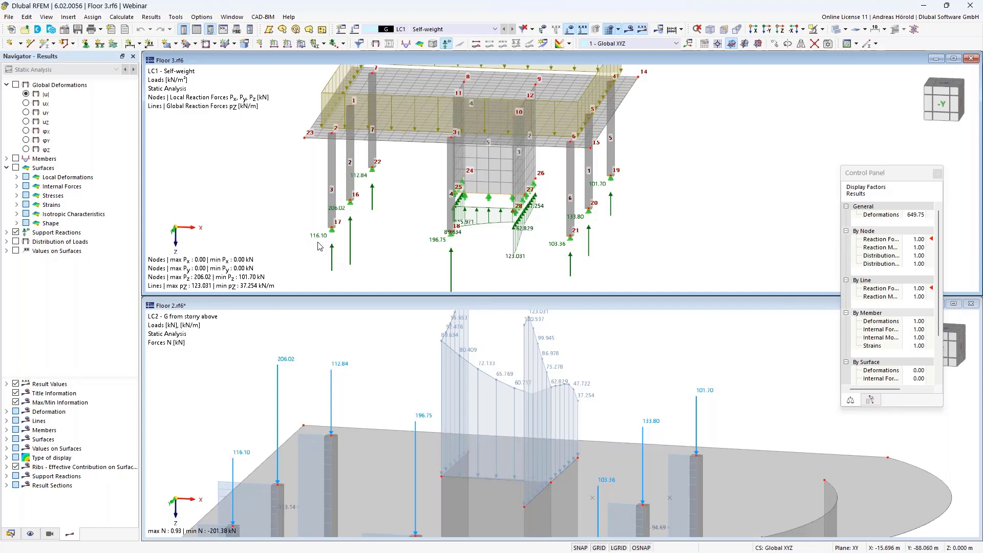
scroll(377, 372, "down", 3)
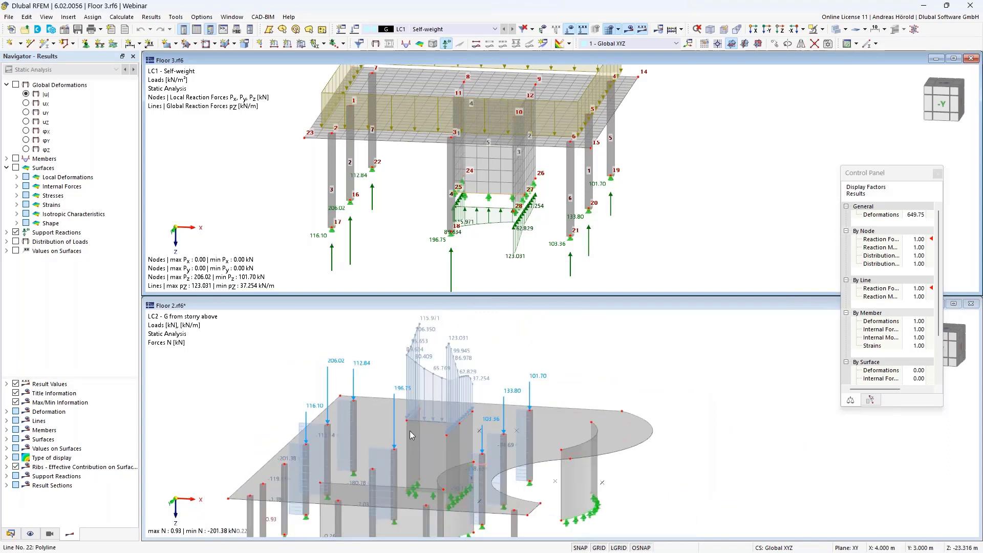
left_click(696, 463)
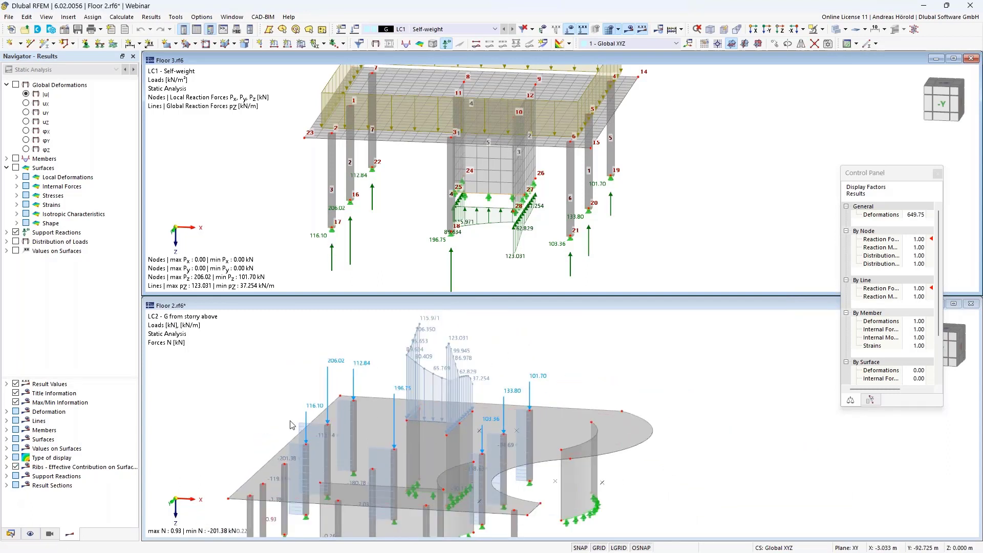
scroll(318, 431, "down", 1)
scroll(318, 432, "up", 4)
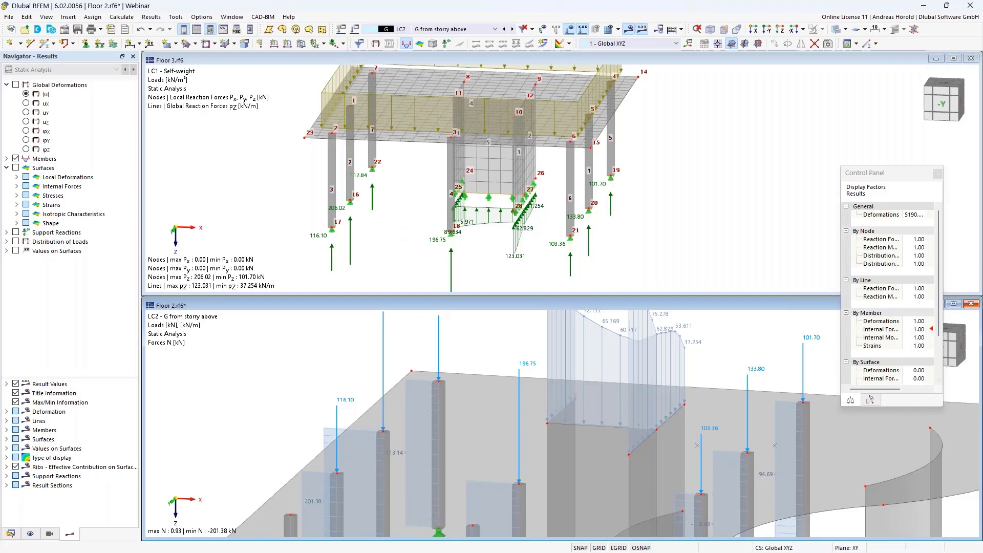
Close the Floor 2 model without saving its changes and return to Floor 3.
left_click(973, 304)
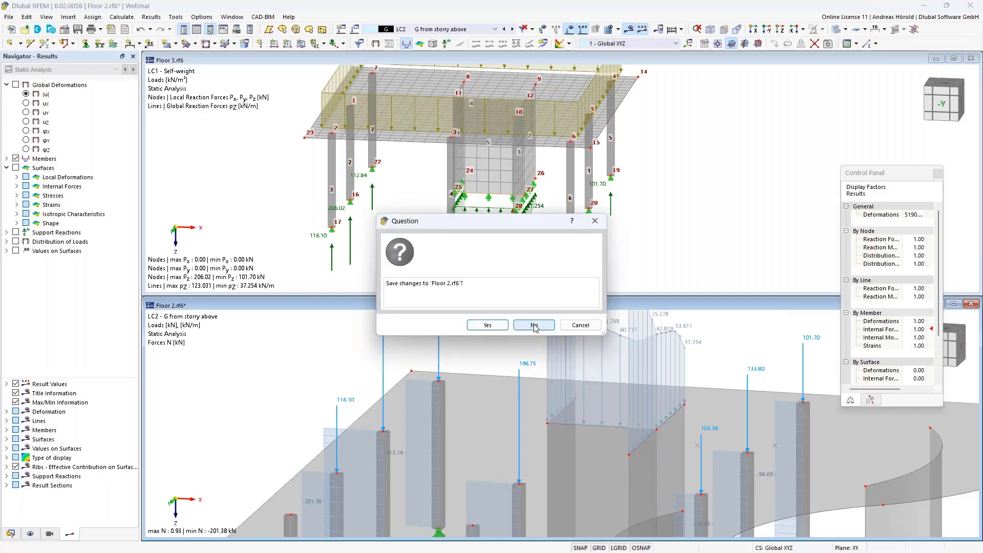
left_click(534, 326)
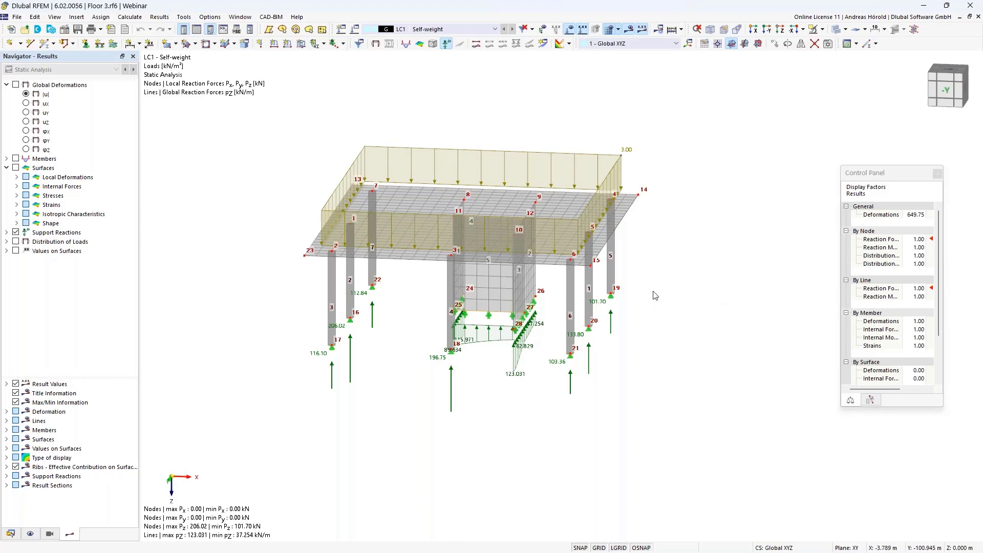
scroll(656, 290, "up", 1)
middle_click_drag(656, 290, 716, 341)
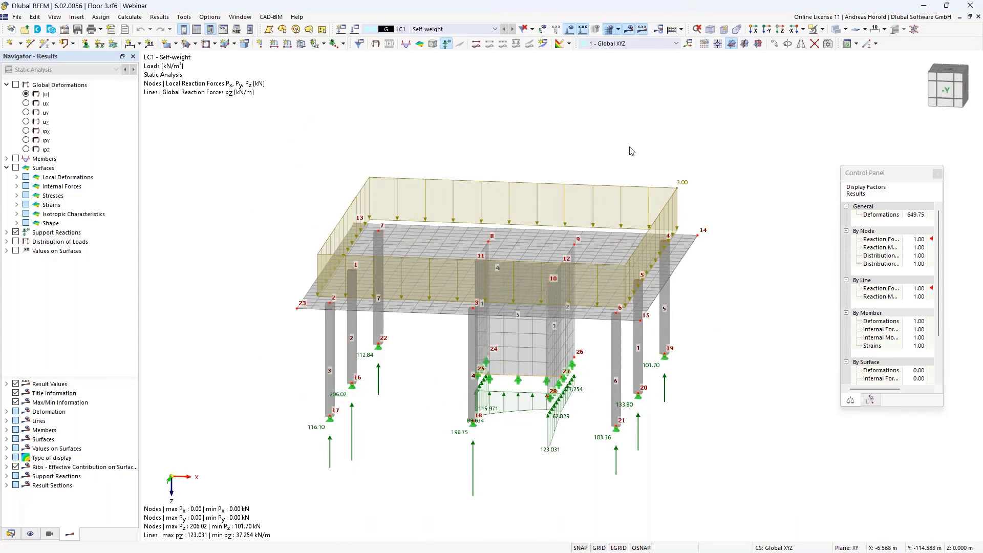
Assign the keyboard shortcut Ctrl+D to the Print Graphics to PDF command in the menu and toolbar customization.
right_click(940, 44)
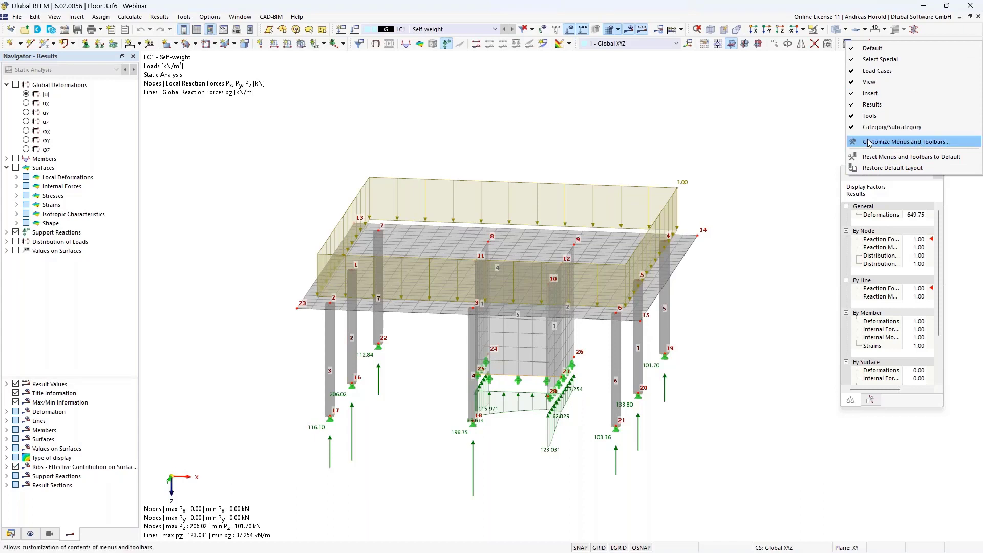
left_click(666, 107)
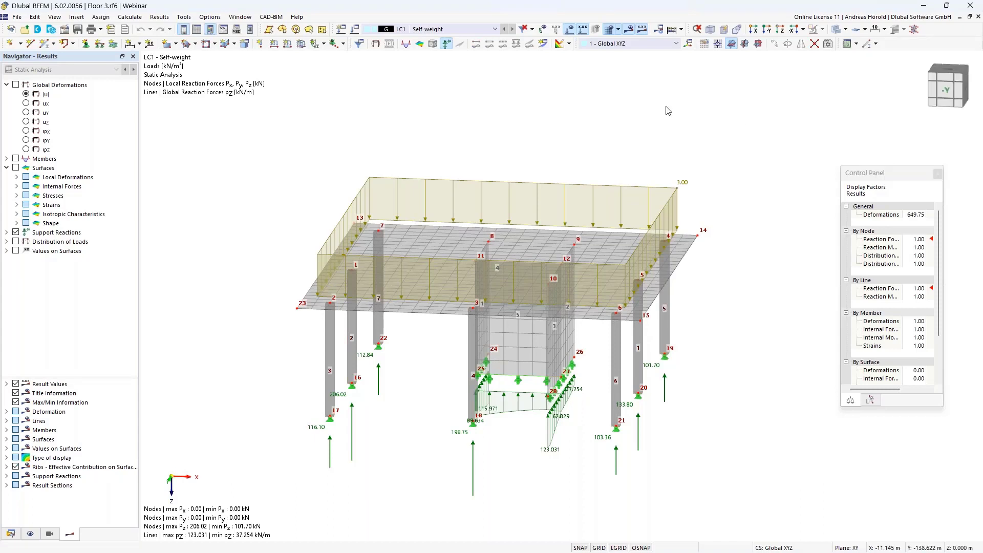
left_click(209, 18)
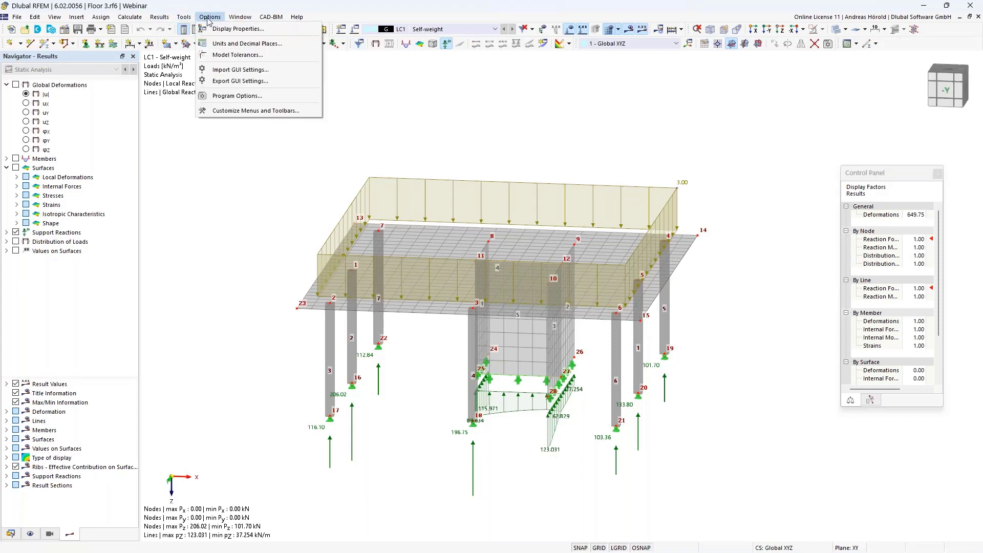
left_click(243, 111)
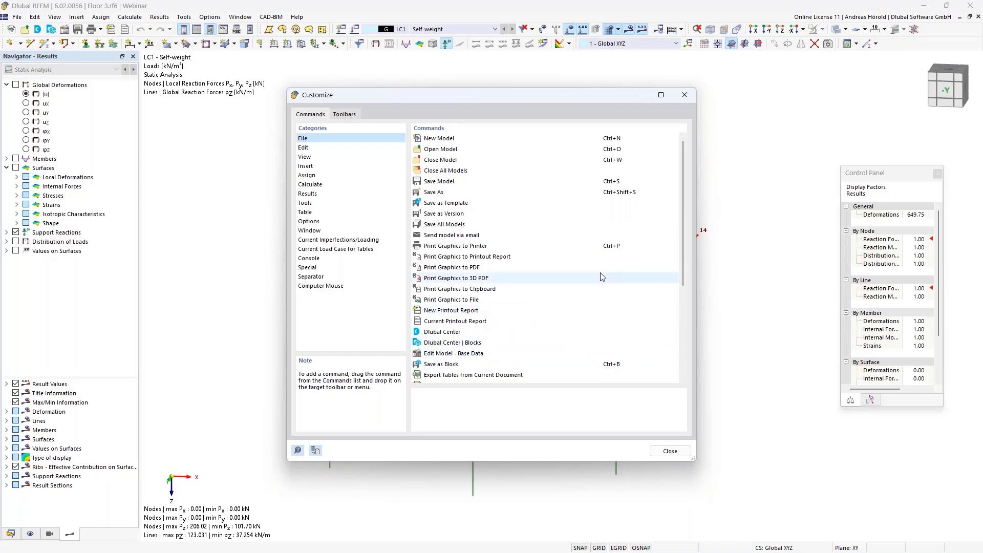
scroll(622, 193, "down", 5)
scroll(623, 193, "up", 5)
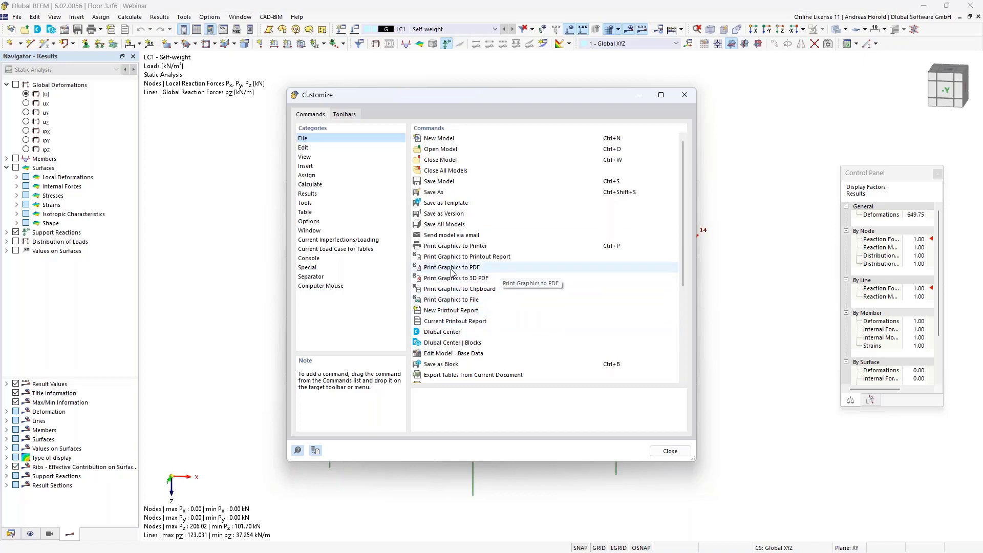
double_click(516, 270)
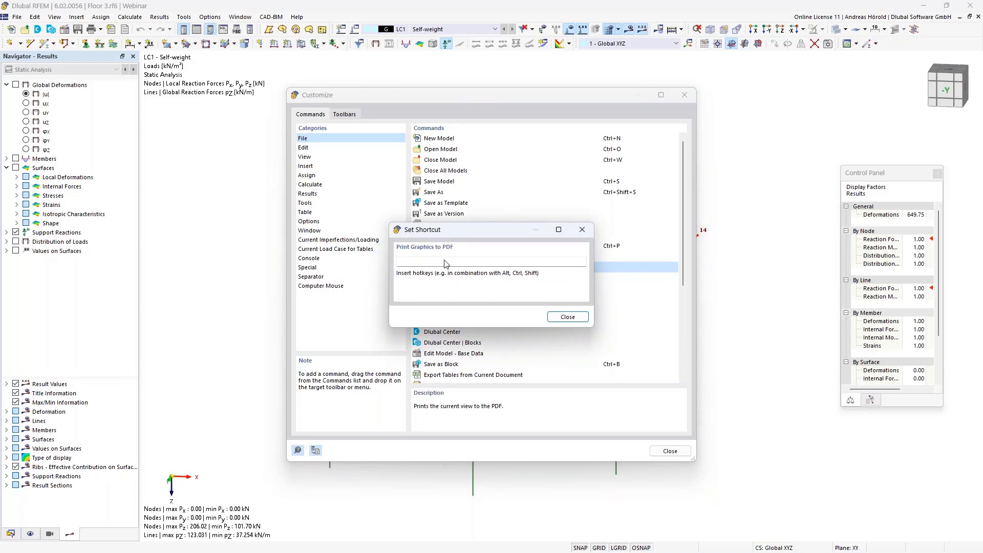
key("ctrl+d")
left_click(520, 317)
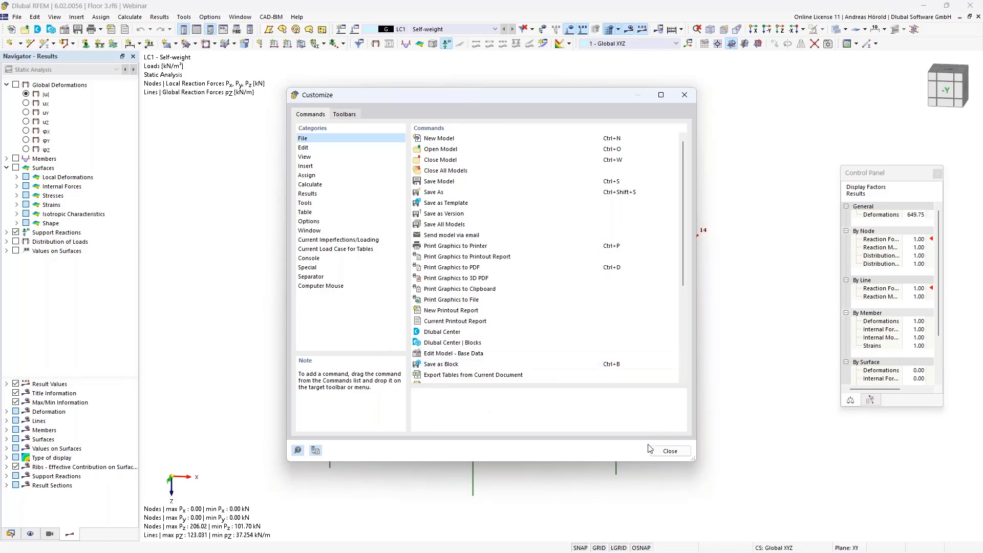
left_click(670, 451)
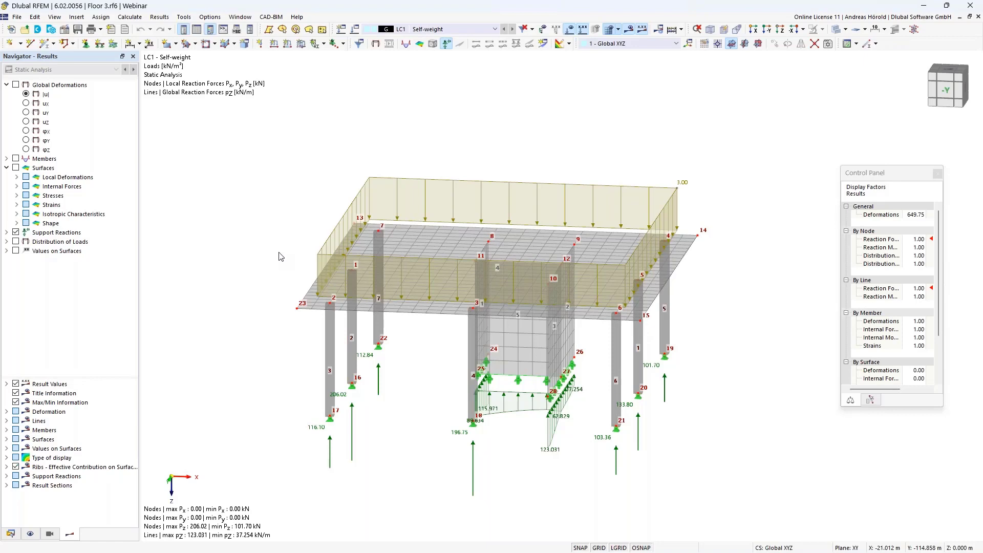
Try the Window filling picture option in the PDF graphic printout of Floor 3, and leave without printing.
key("ctrl+p")
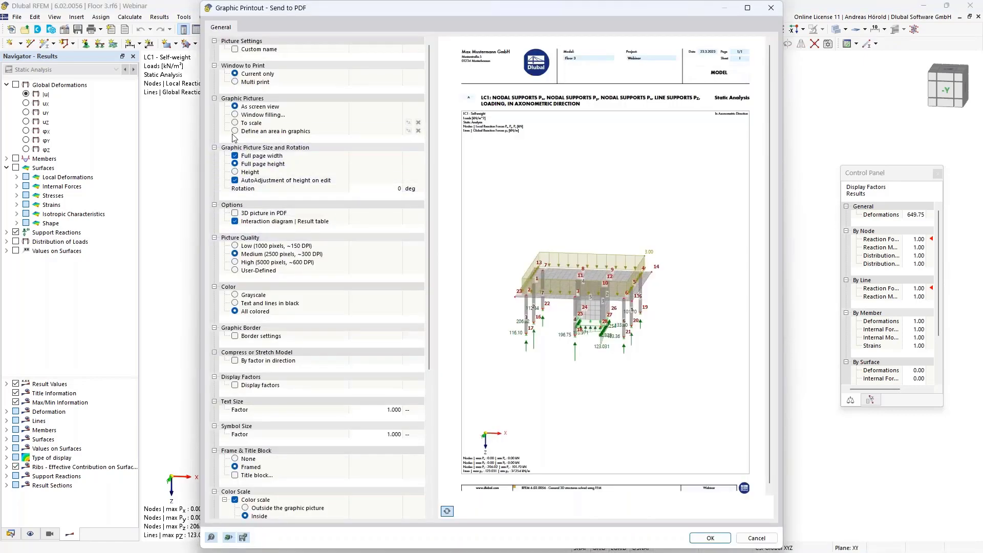
left_click(236, 114)
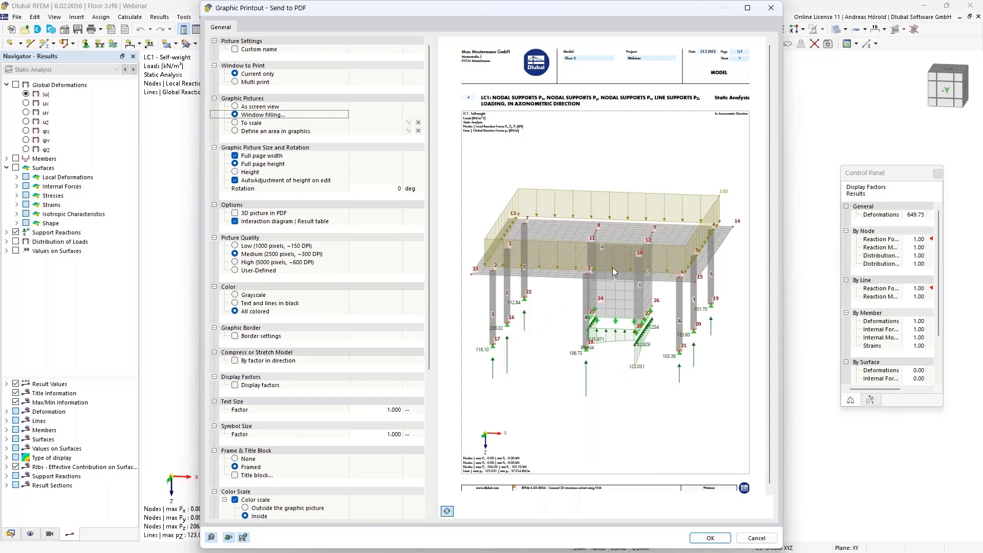
left_click(771, 9)
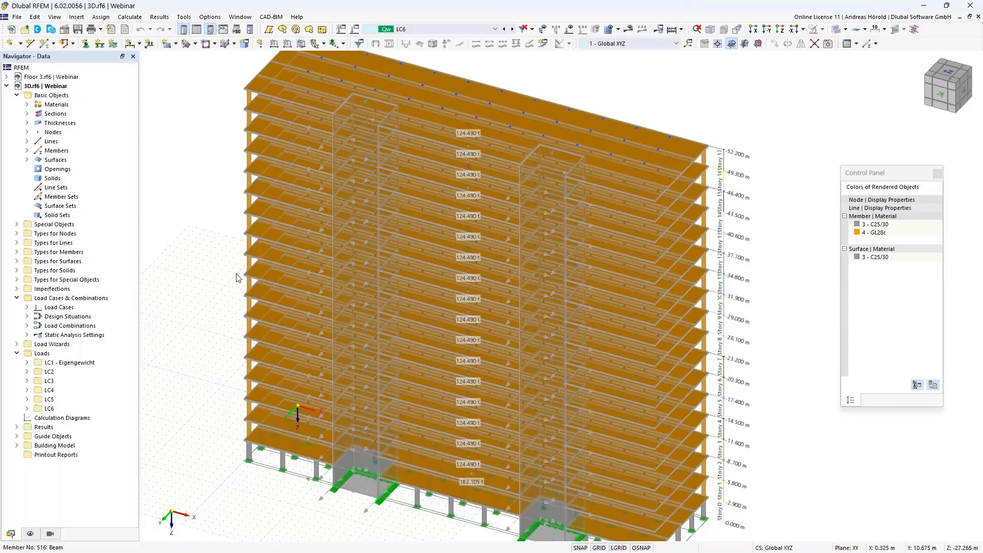
Start a new thickness in the 3D building model.
middle_click_drag(183, 355, 210, 300, "ctrl")
scroll(418, 145, "down", 1)
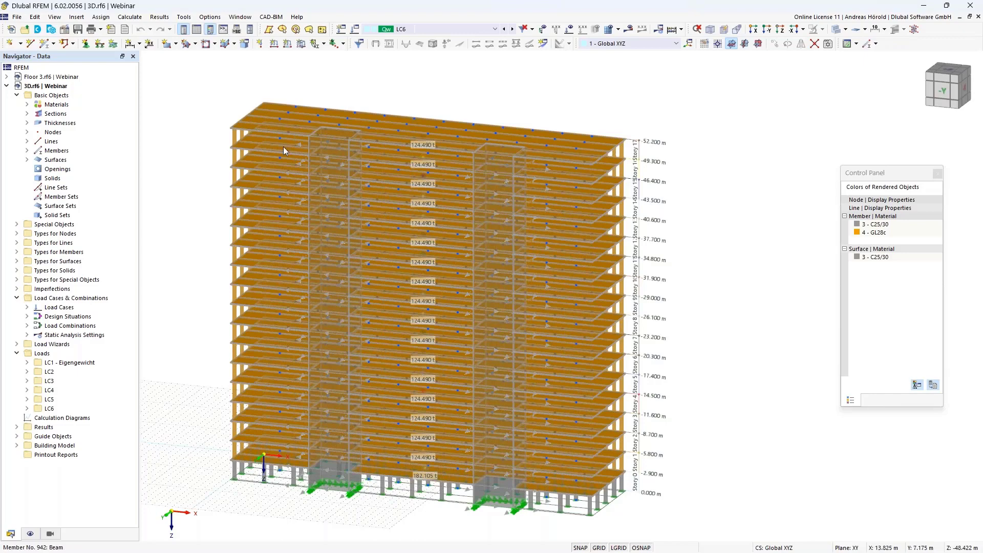
left_click(27, 123)
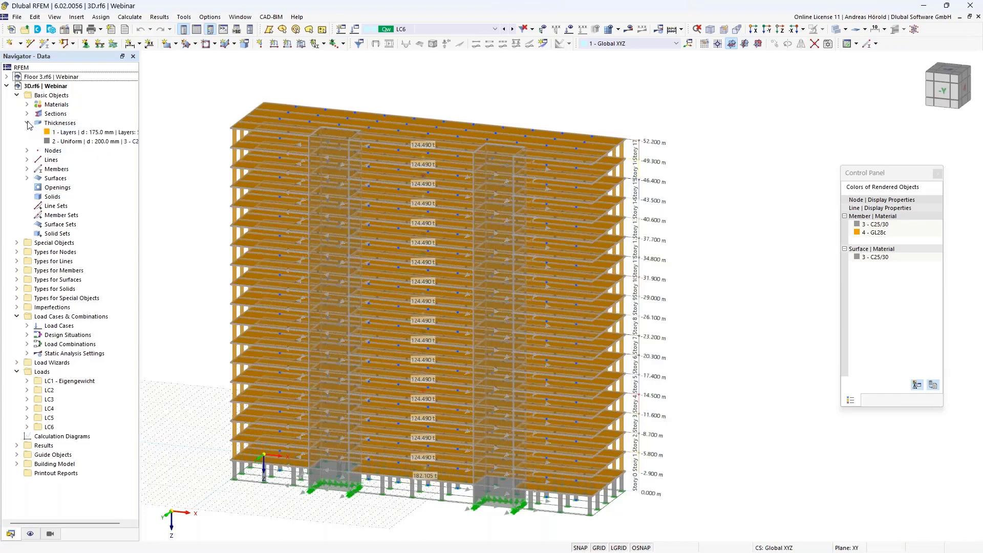
right_click(70, 124)
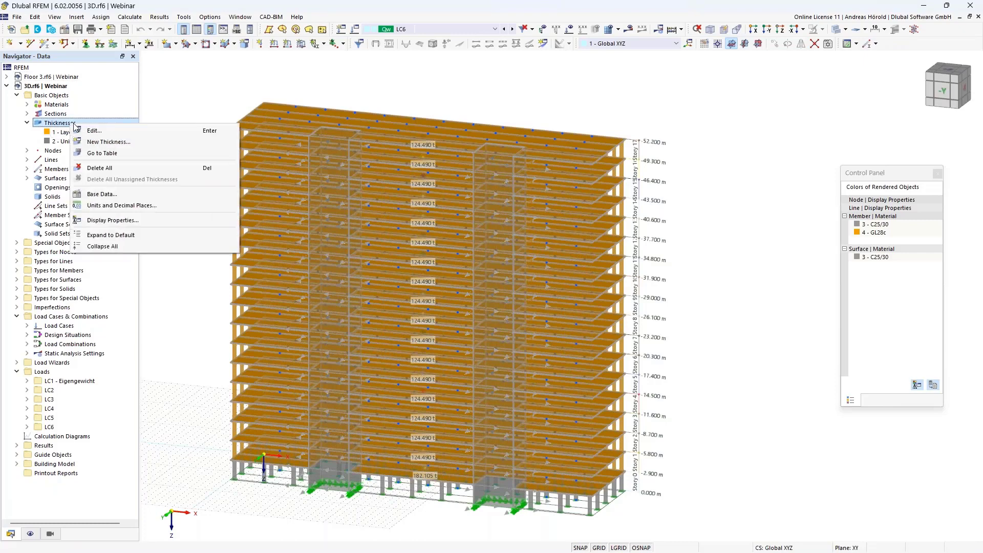
left_click(122, 142)
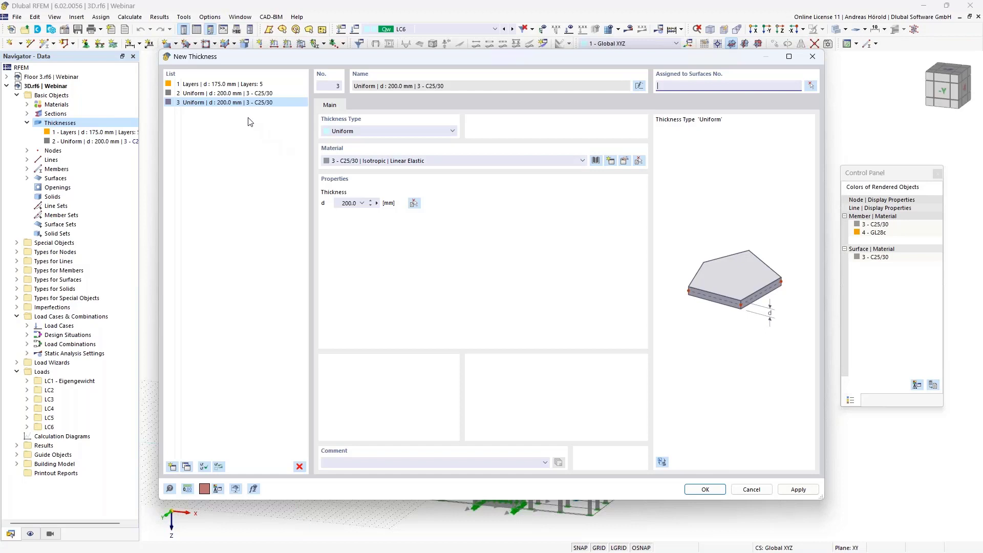
Try material 1 - C24 for the uniform thickness, and view the timber material library without choosing an entry.
left_click(438, 161)
left_click(411, 170)
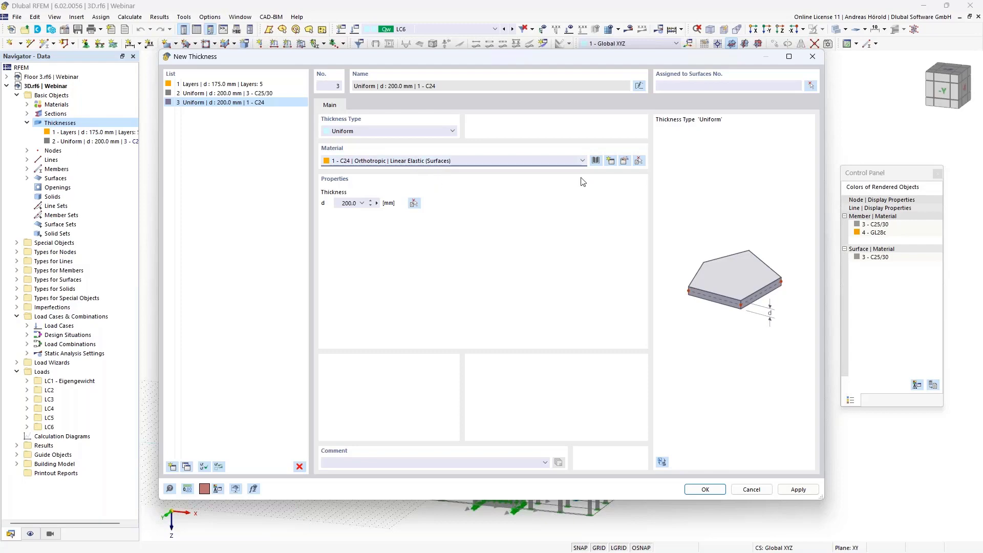
left_click(596, 161)
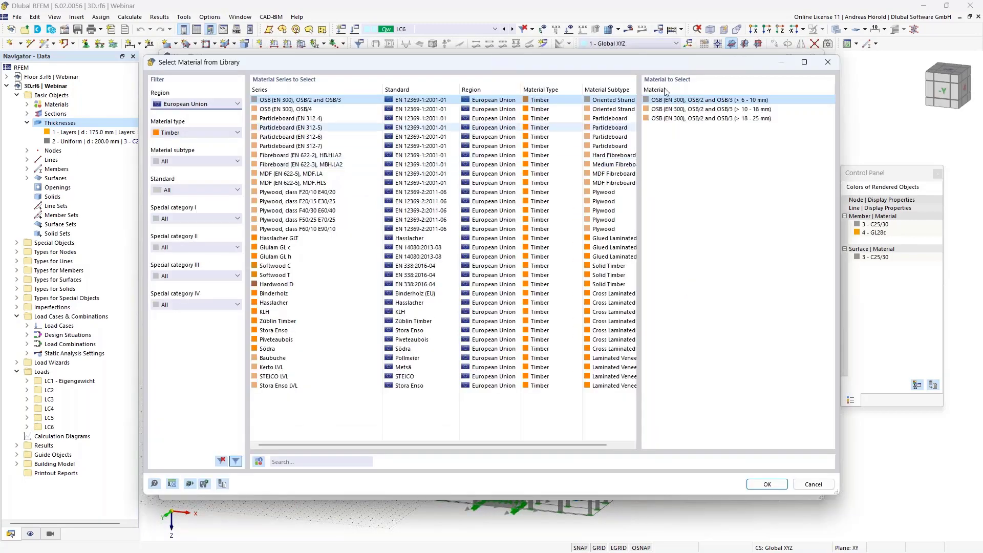
left_click(824, 62)
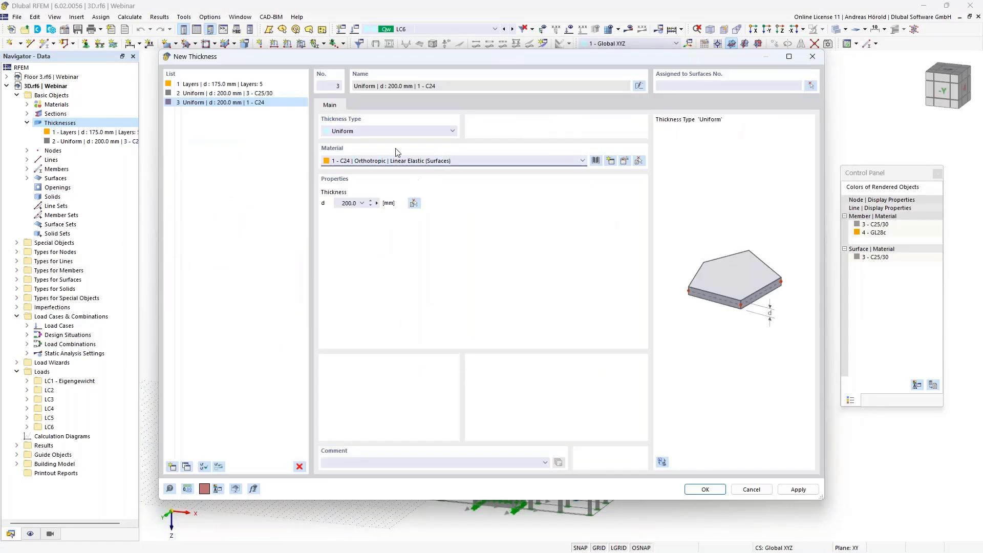
Try the Layers thickness type for thickness 3 and open the composition library for its layers.
left_click(389, 130)
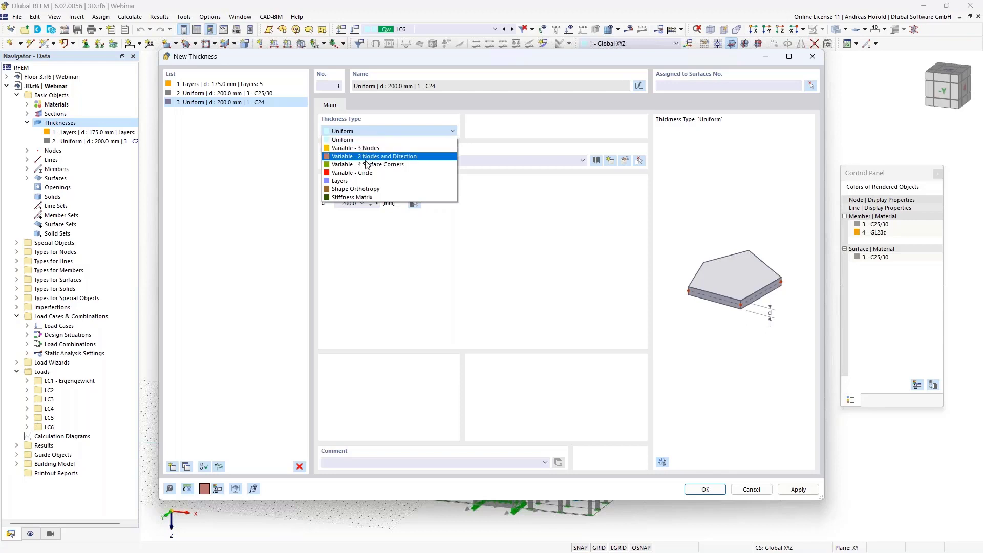
left_click(372, 180)
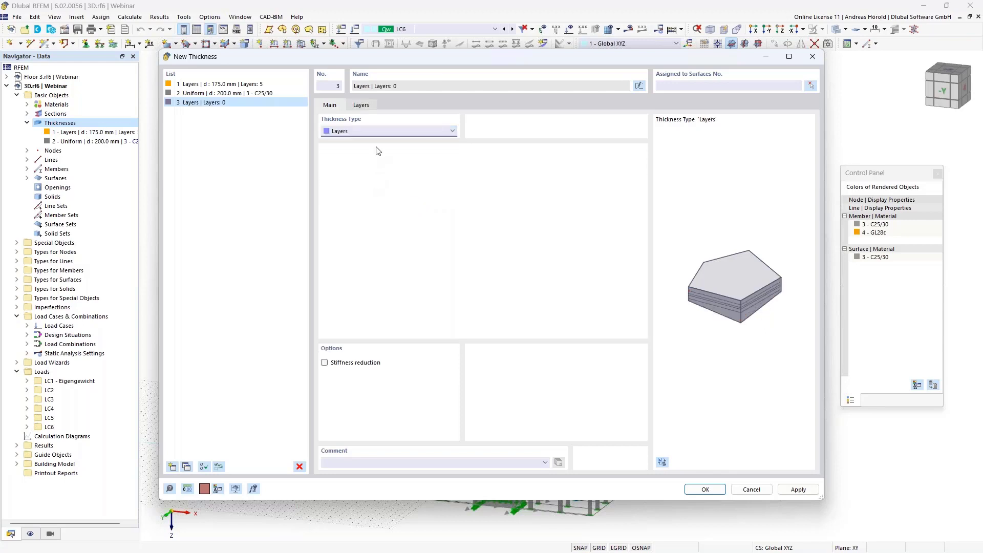
left_click(361, 106)
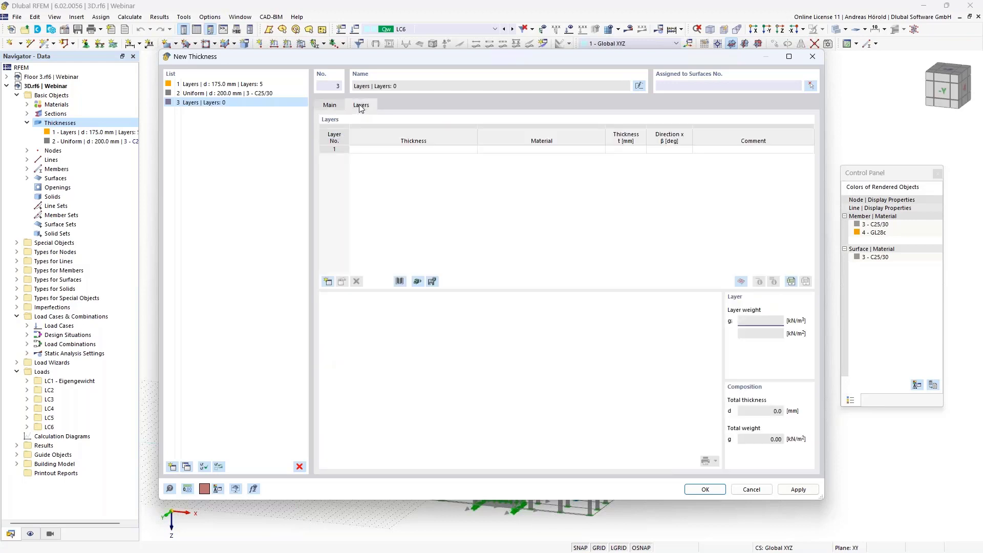
left_click(400, 281)
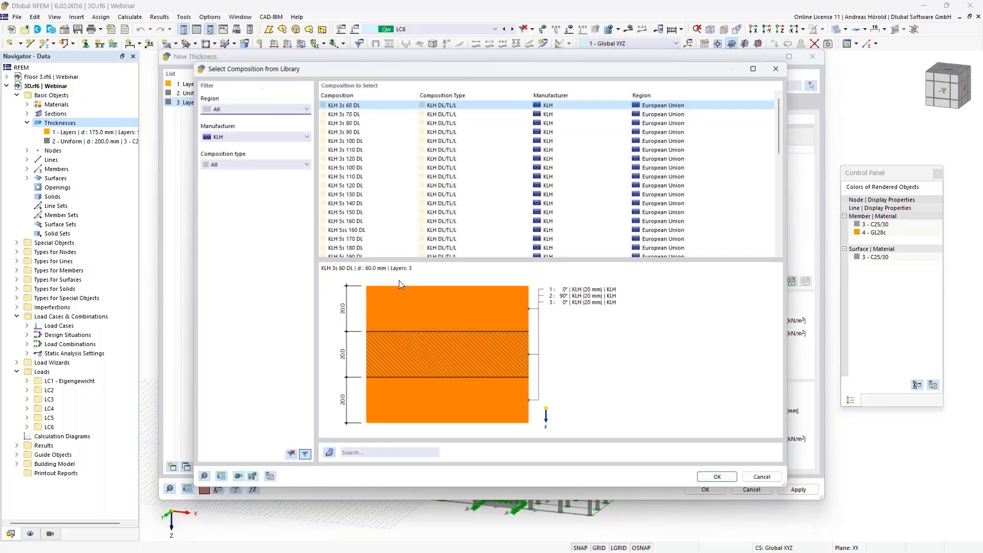
Try the KLH 5s 190 DL composition from manufacturer KLH as the layer structure, and discard the new thickness.
left_click(253, 133)
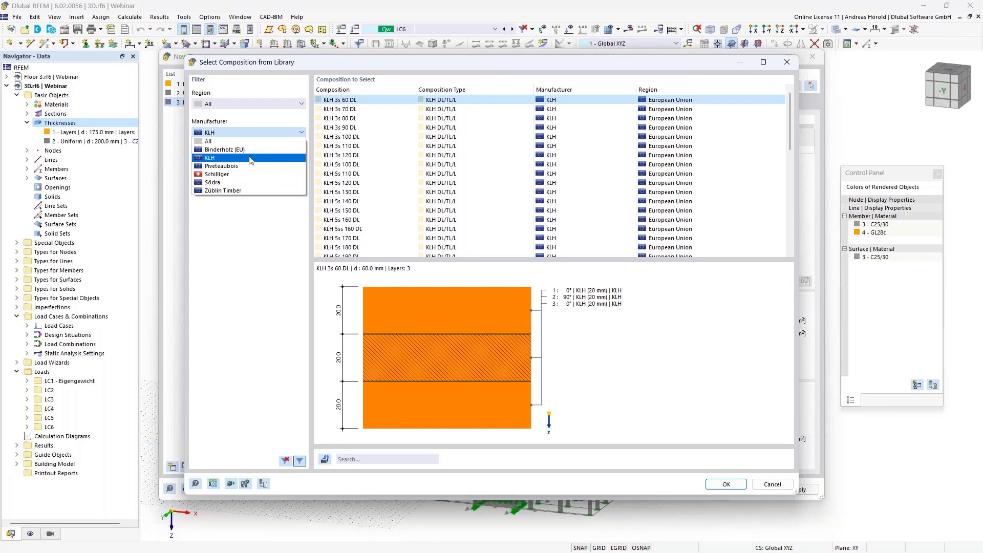
left_click(251, 158)
left_click(342, 183)
scroll(358, 214, "down", 3)
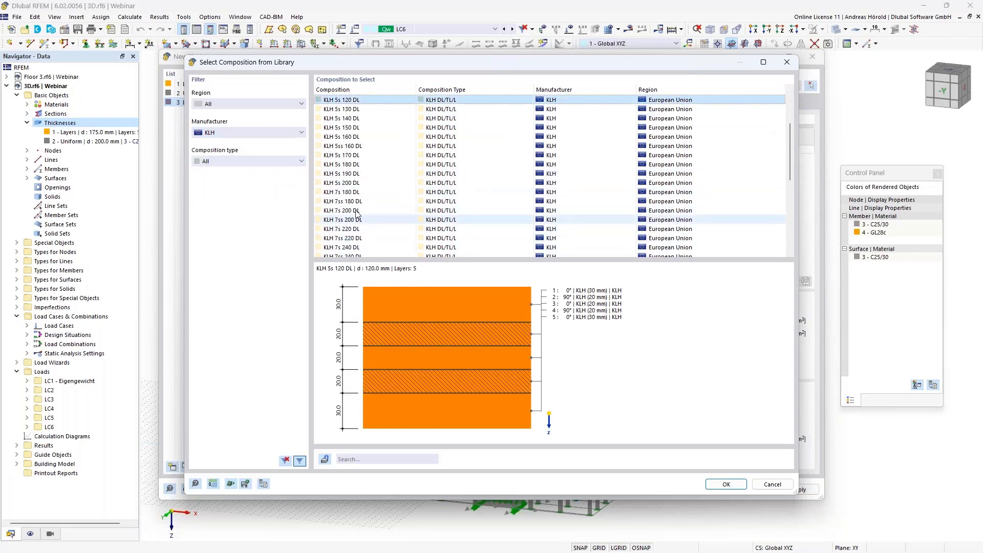
left_click(356, 201)
left_click(353, 174)
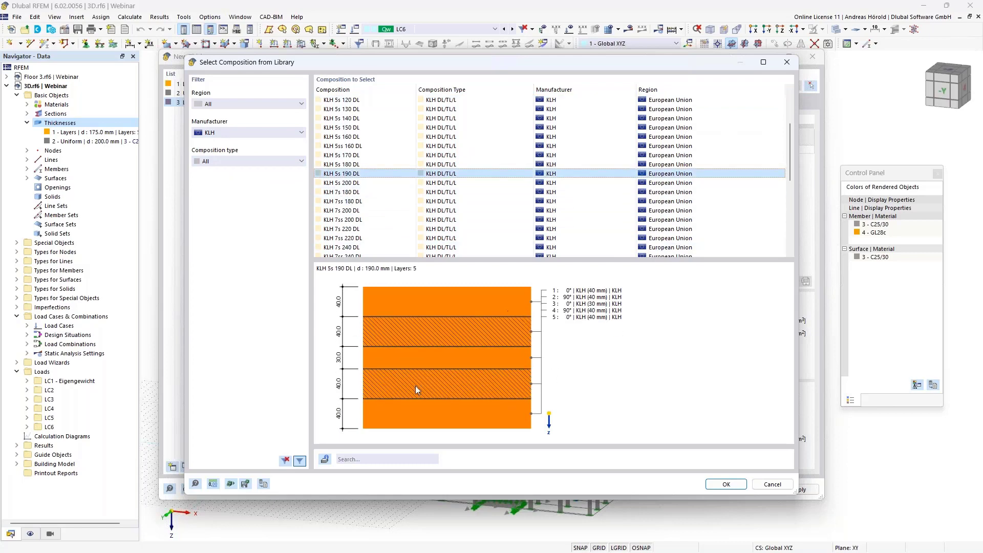
left_click(727, 484)
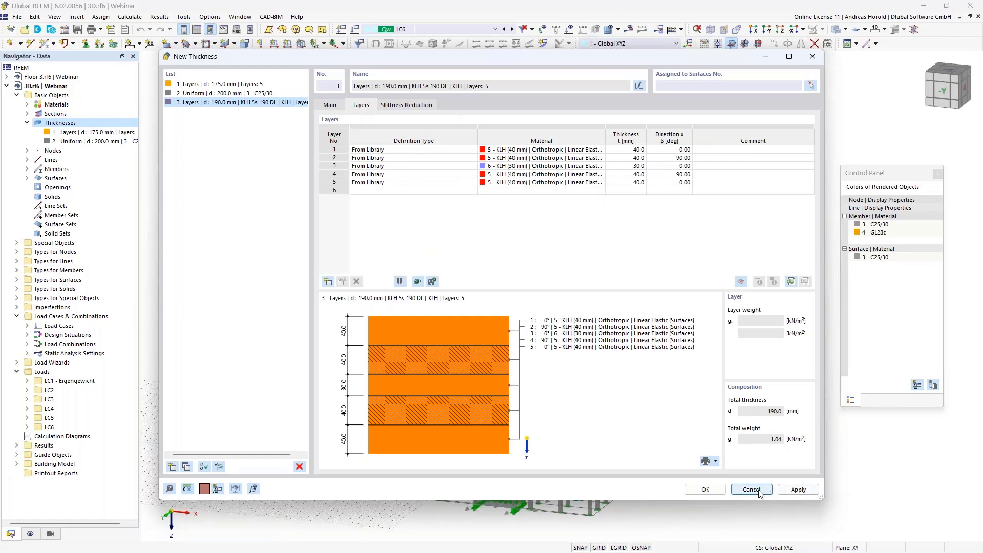
left_click(401, 282)
left_click(751, 489)
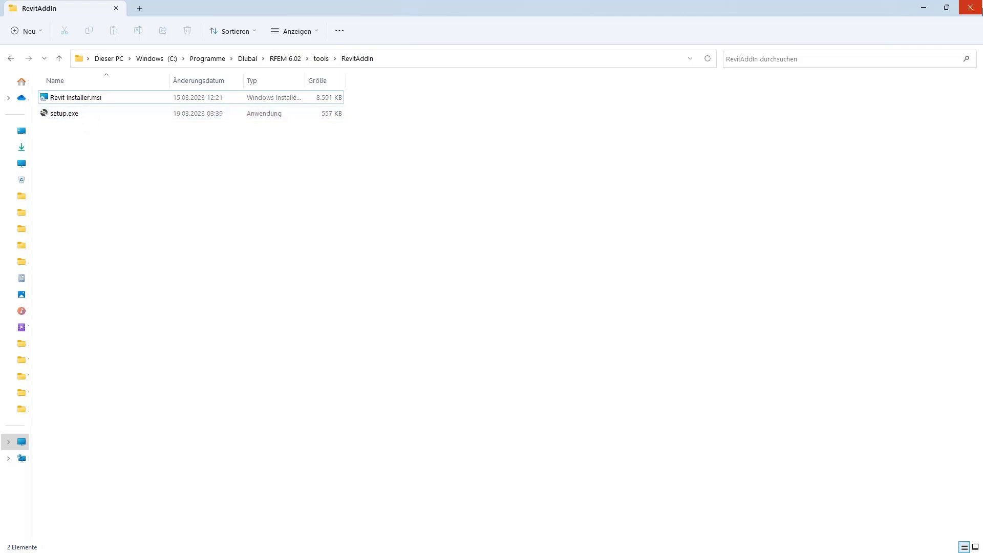
Switch to Revit and examine the material and section mappings in the RFEM 6 conversion tables.
left_click(924, 7)
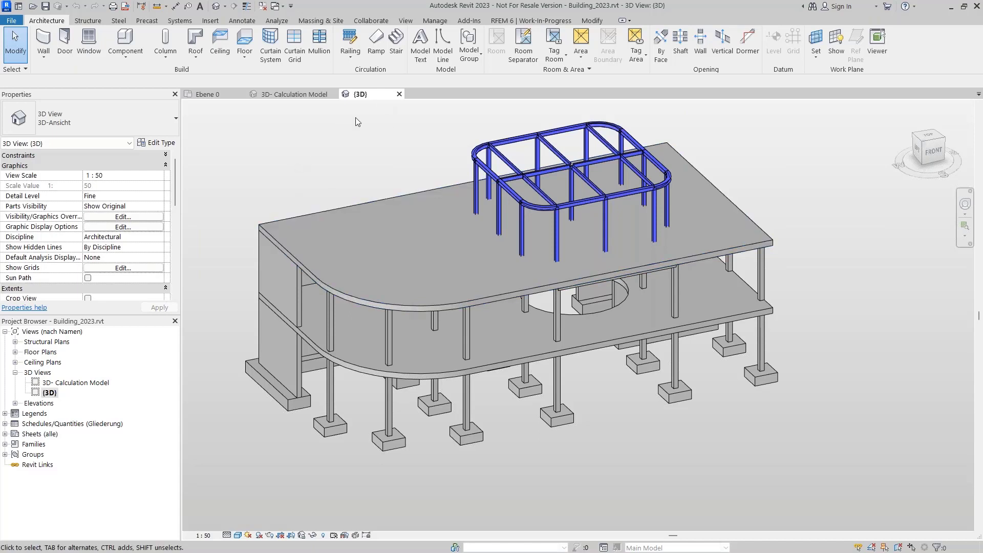
left_click(530, 23)
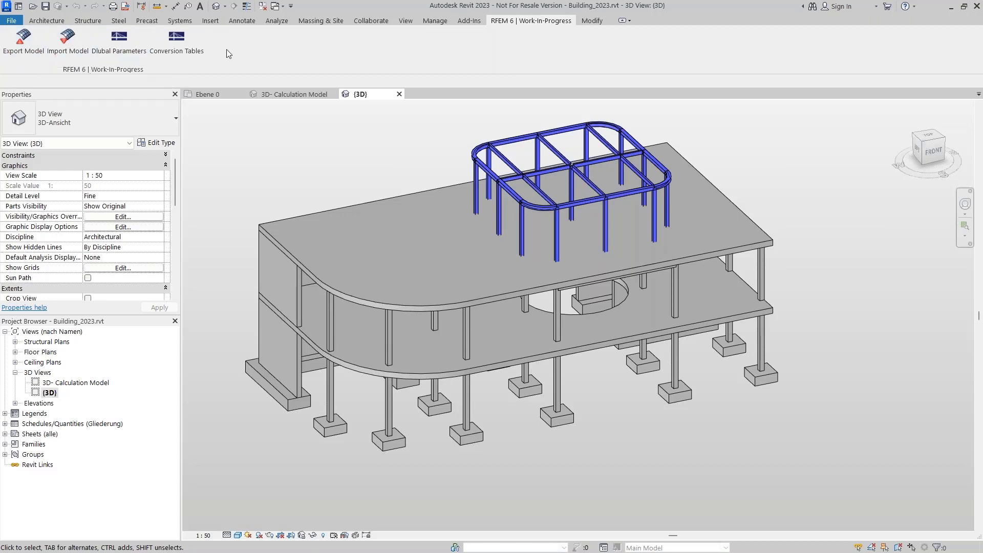
left_click(183, 52)
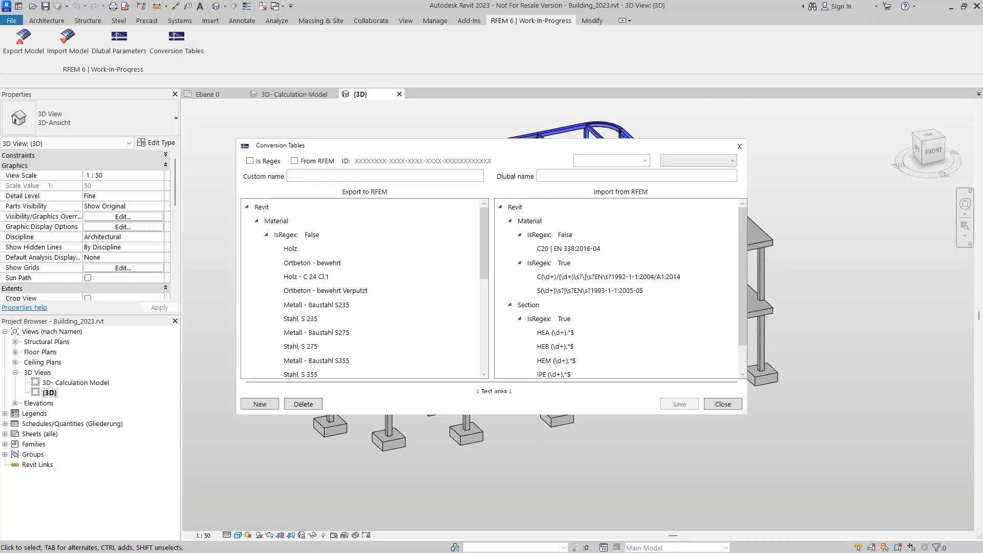
left_click_drag(483, 251, 481, 332)
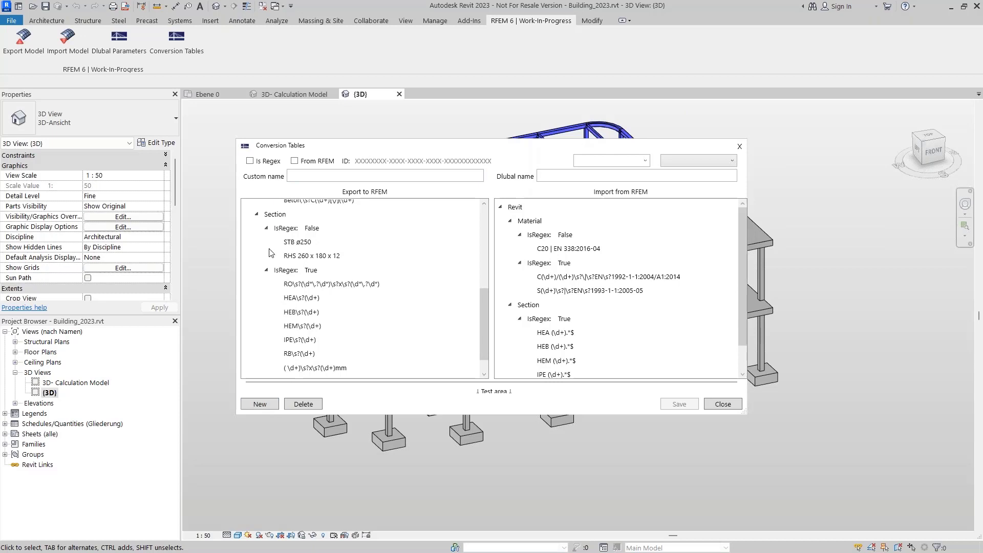
left_click(296, 176)
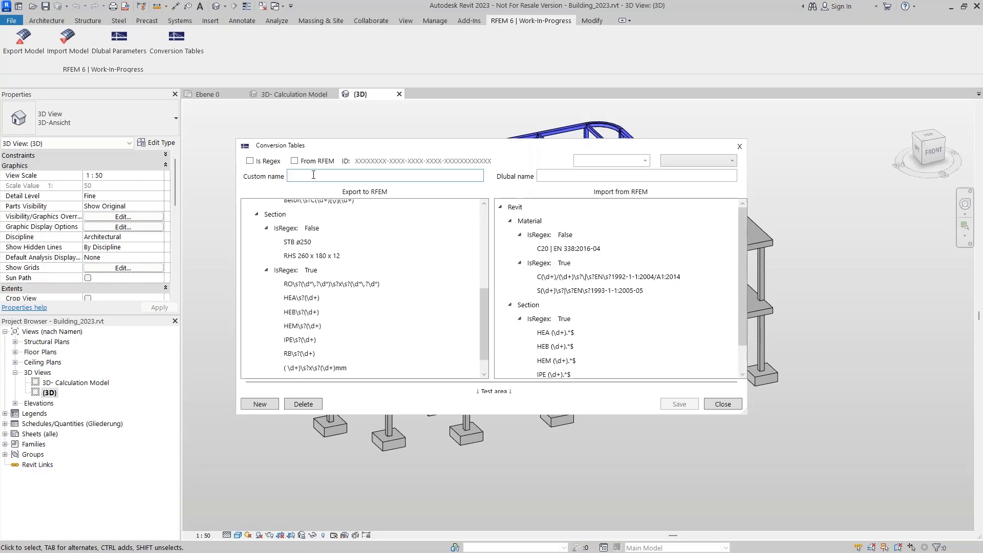
left_click(598, 175)
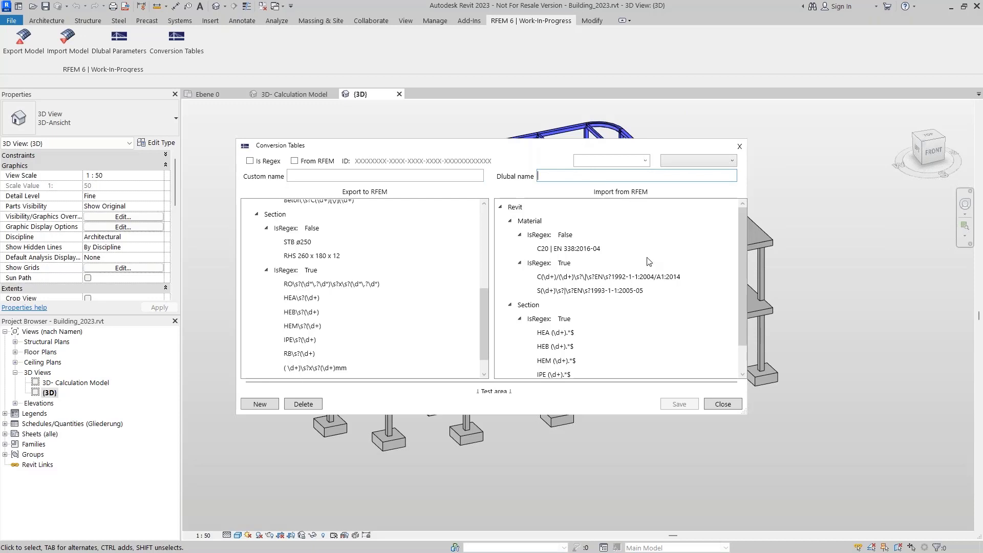
left_click(722, 404)
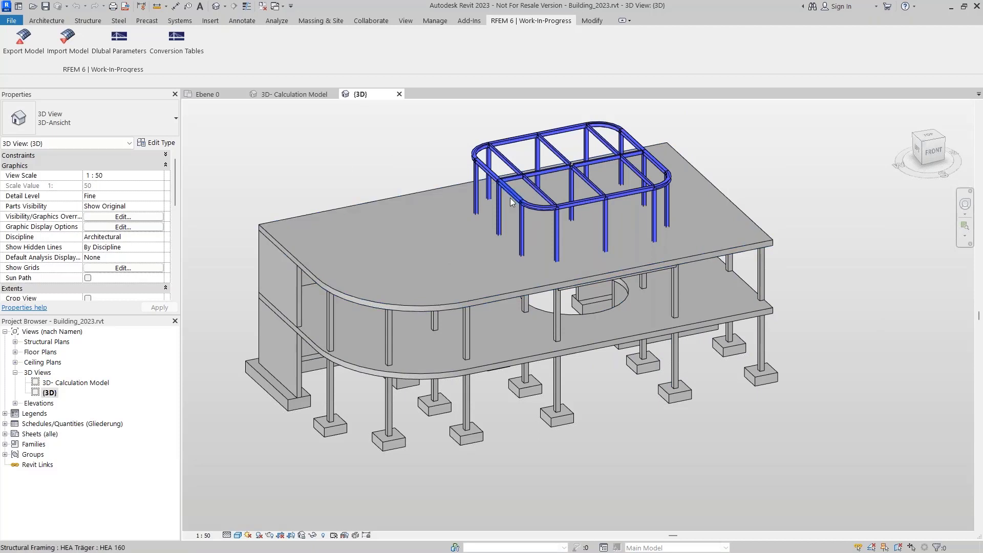
Export the 3D- Calculation Model to RFEM 6, converting isolated foundations as well, and wall foundations to Line support YYY NNN.
left_click(276, 23)
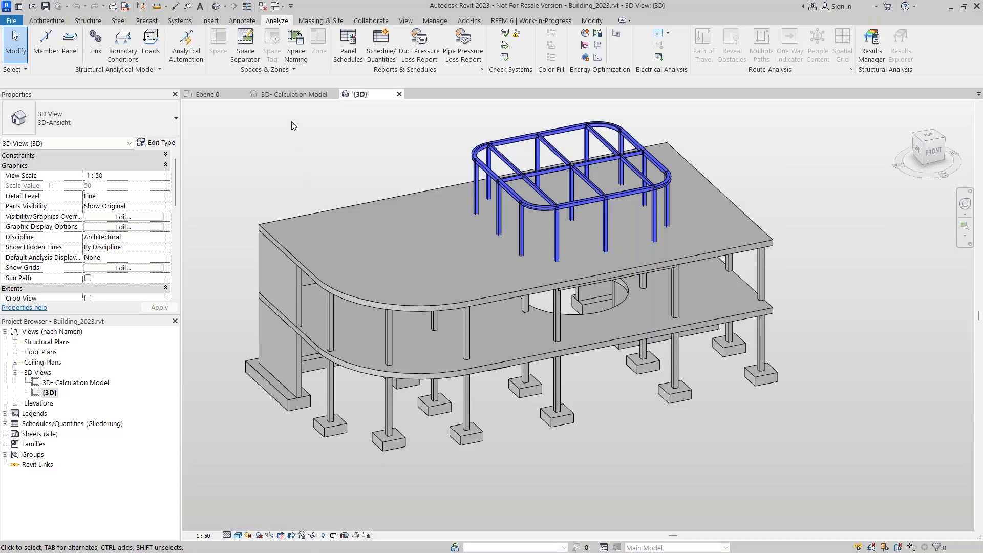
left_click(294, 96)
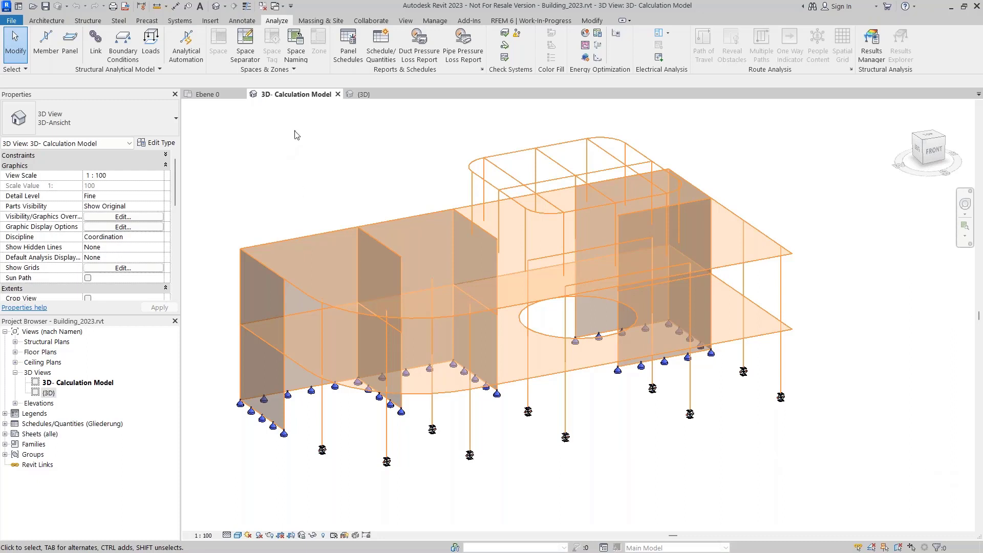
left_click(532, 21)
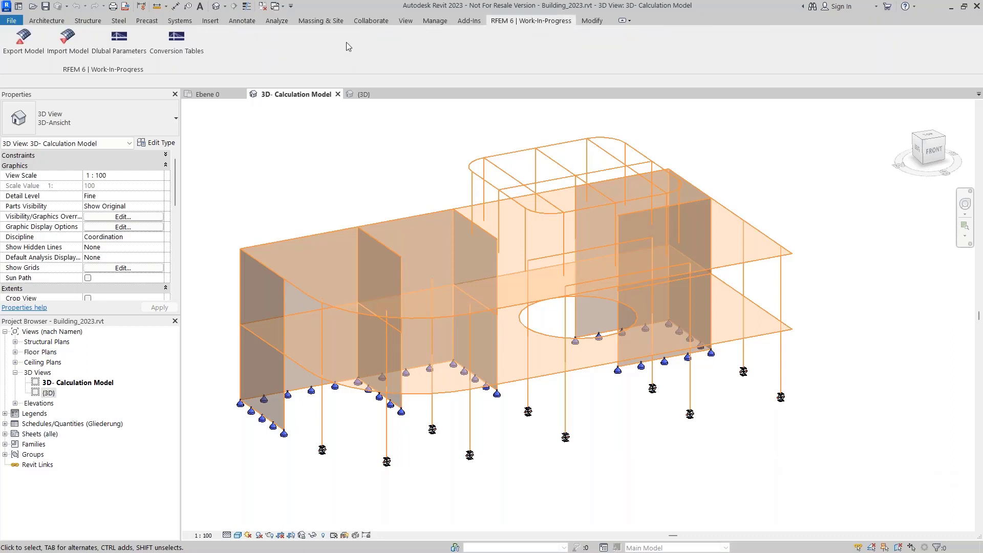
left_click(37, 49)
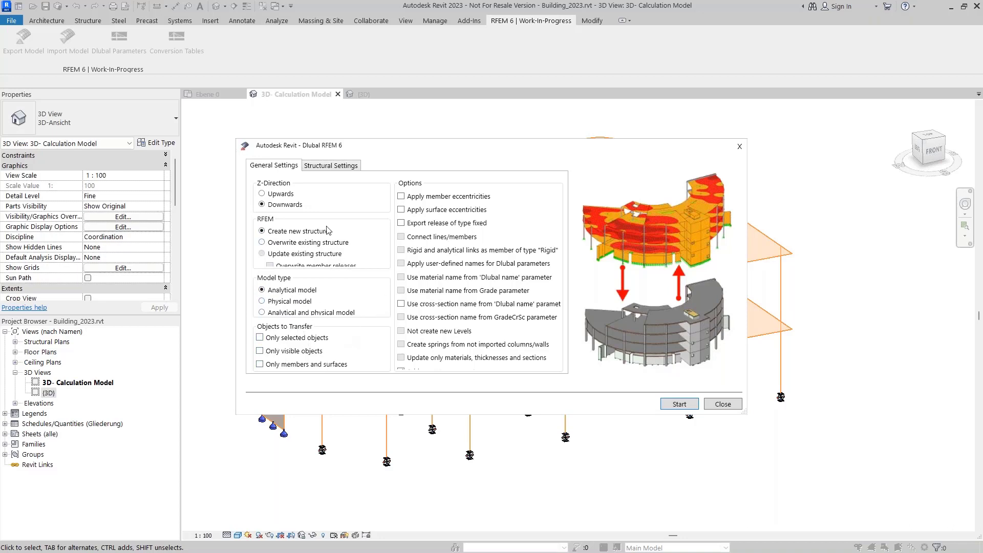
left_click(323, 167)
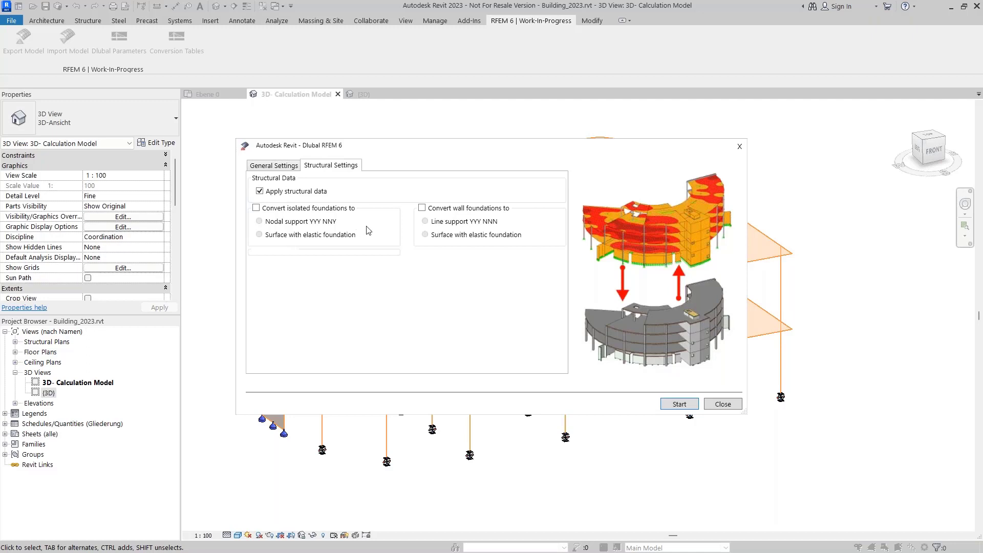
left_click(257, 209)
left_click(423, 208)
left_click(426, 223)
left_click(679, 404)
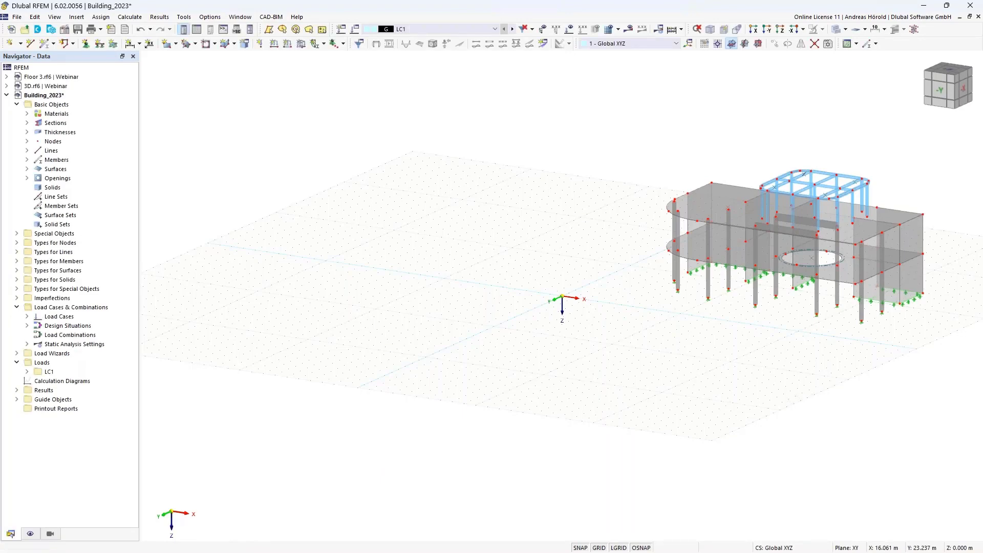
Calculate load case LC1 of the exported Building_2023 model in RFEM and display its deformation results.
middle_click_drag(807, 325, 442, 389)
scroll(541, 378, "up", 3)
middle_click_drag(566, 148, 569, 215)
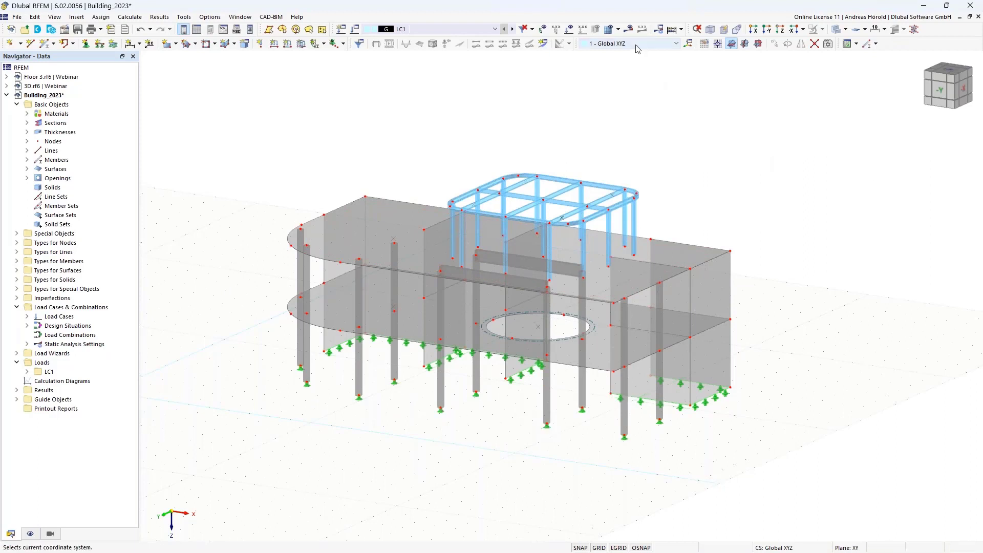
left_click(628, 29)
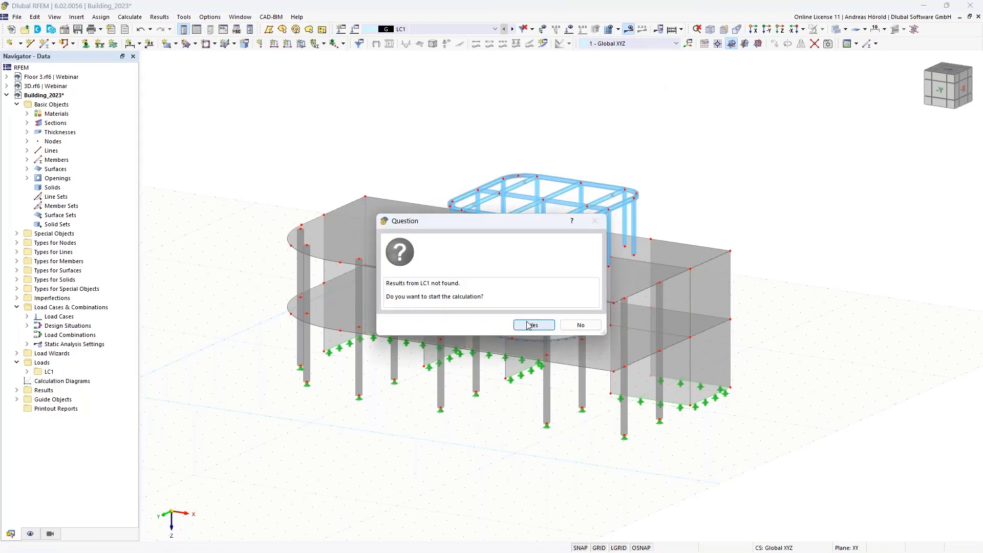
left_click(527, 326)
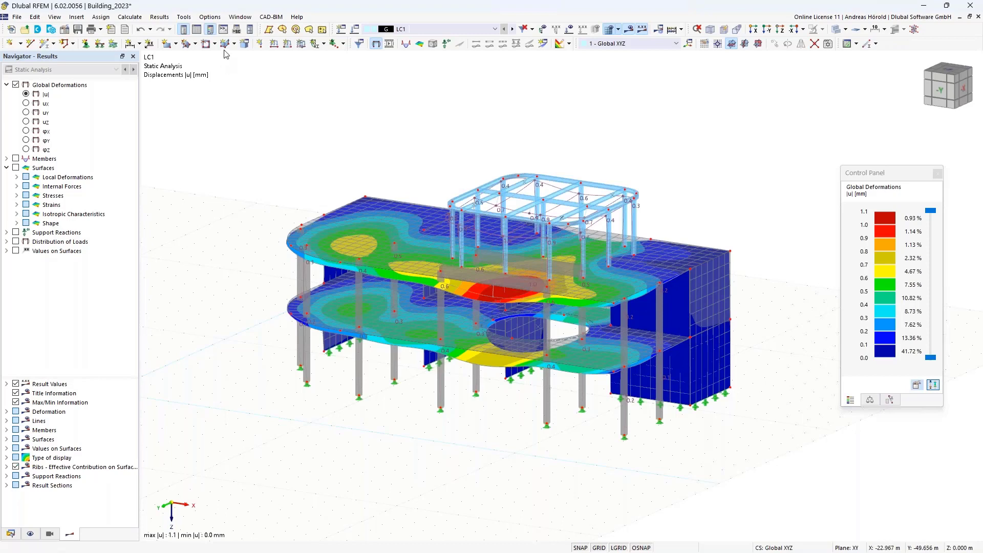
Review the program options from 3D graphics down to the WebService settings, and leave without applying anything.
left_click(209, 18)
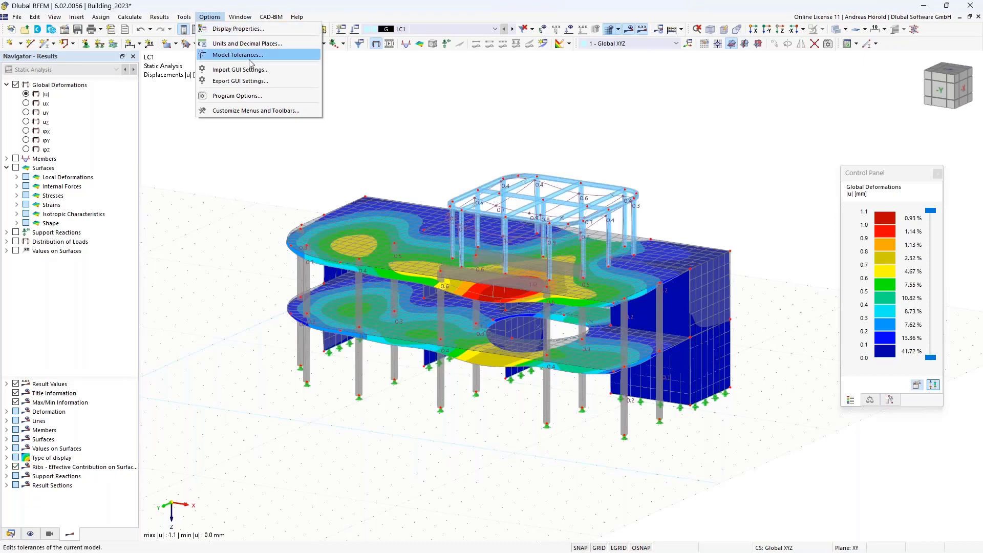
left_click(256, 98)
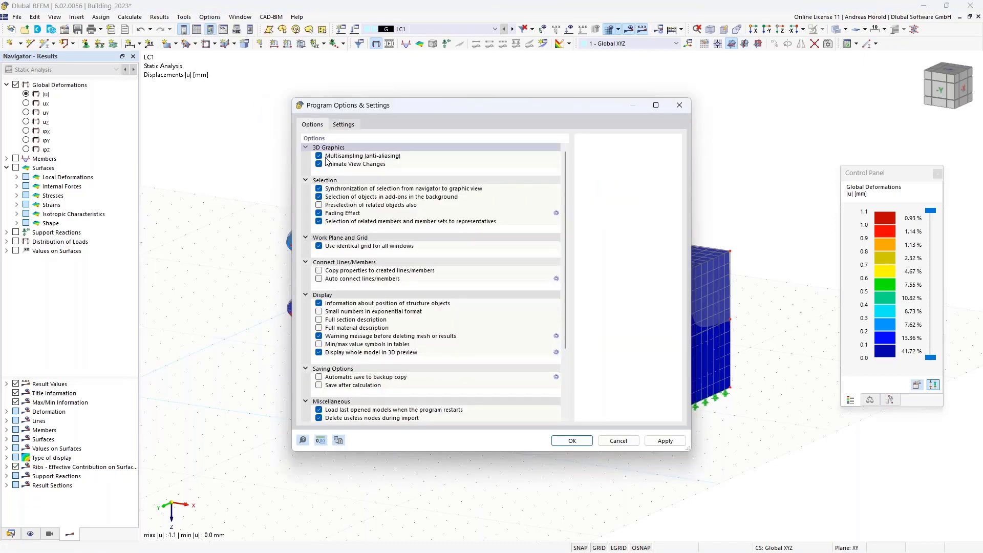
scroll(381, 216, "down", 3)
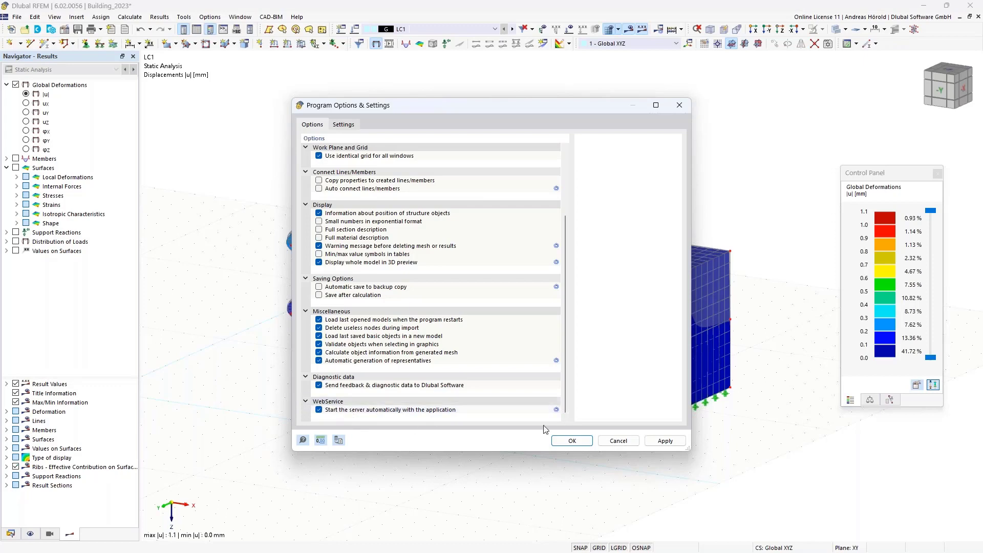
left_click(618, 441)
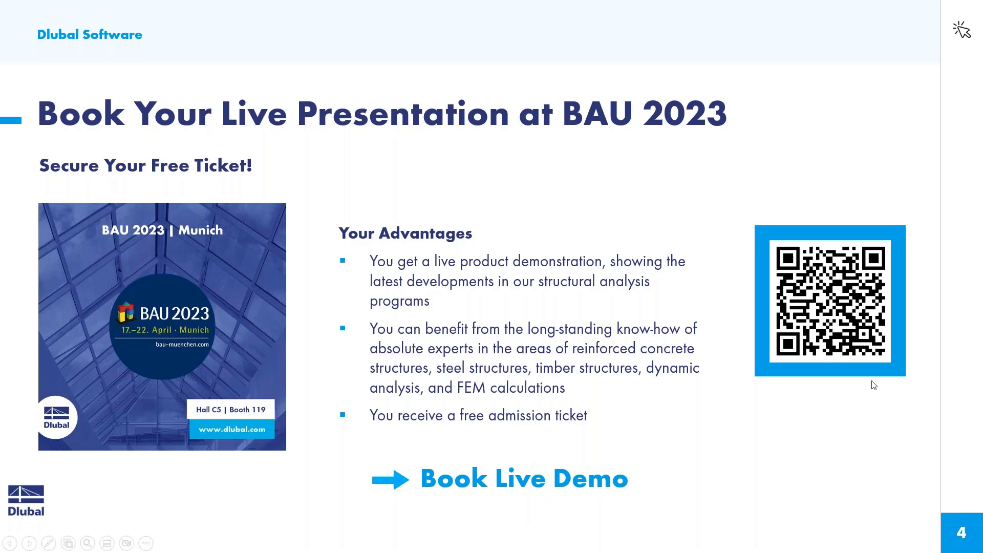
left_click(891, 433)
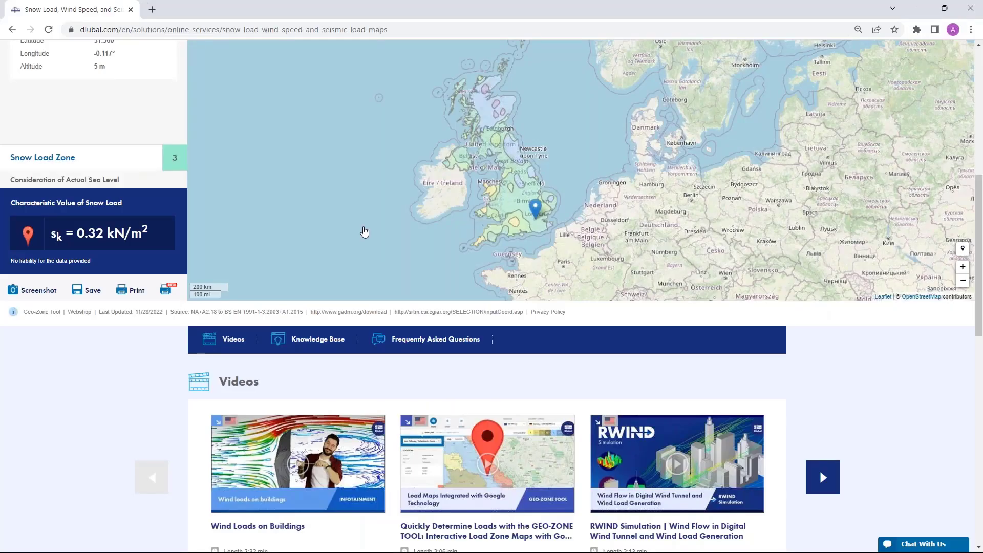
Go from the load maps page in the browser to Dlubal's Webinars page and view the list of webinars.
scroll(336, 202, "up", 5)
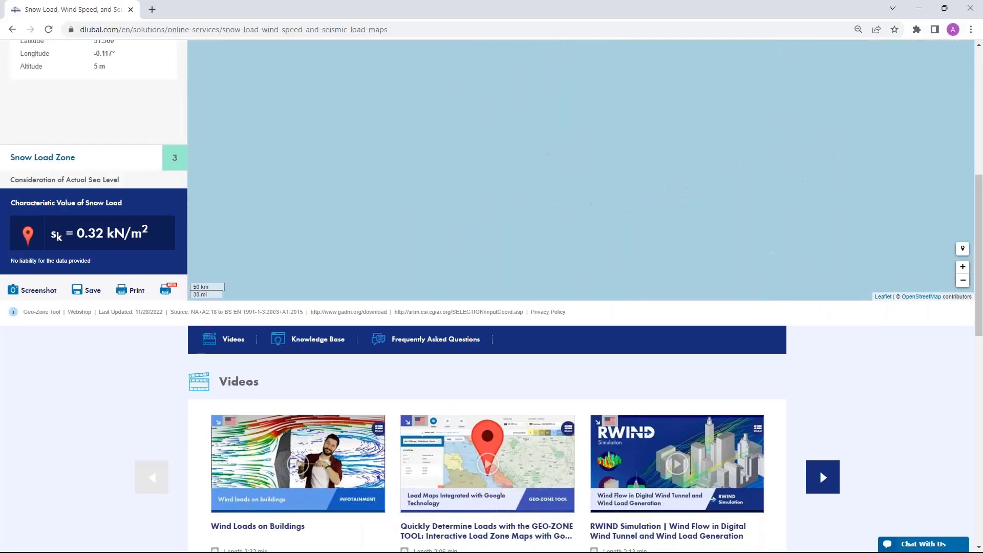
scroll(80, 199, "up", 4)
scroll(81, 198, "up", 4)
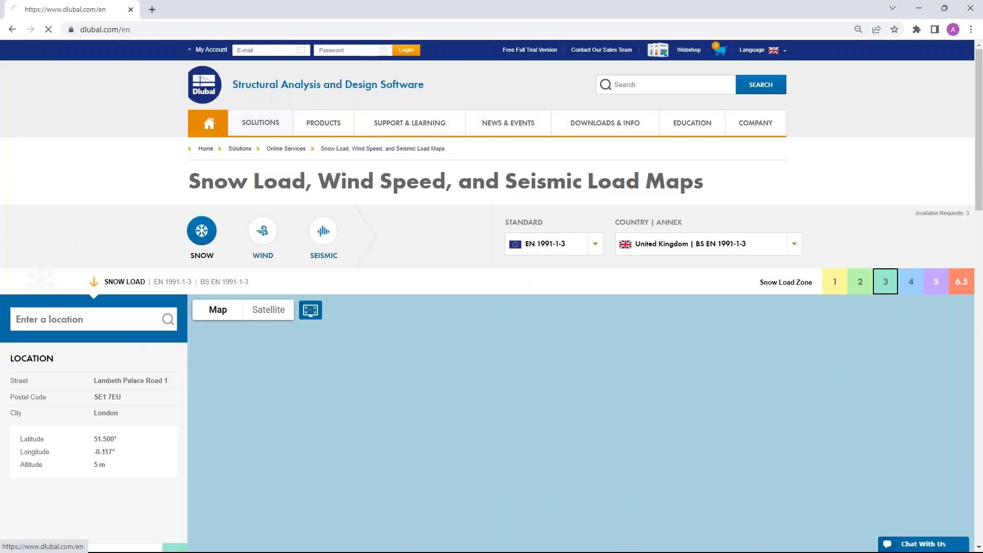
left_click(206, 88)
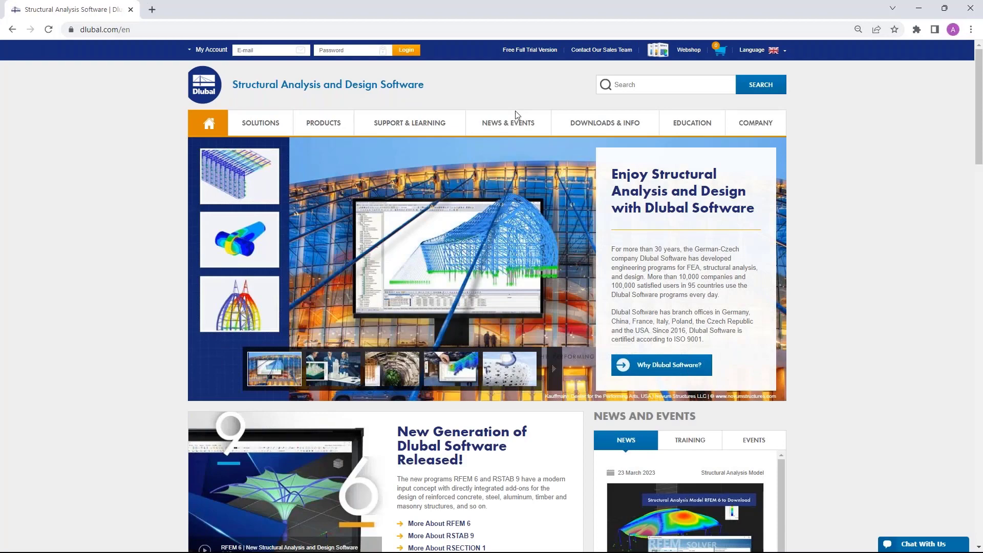
mouse_move(518, 124)
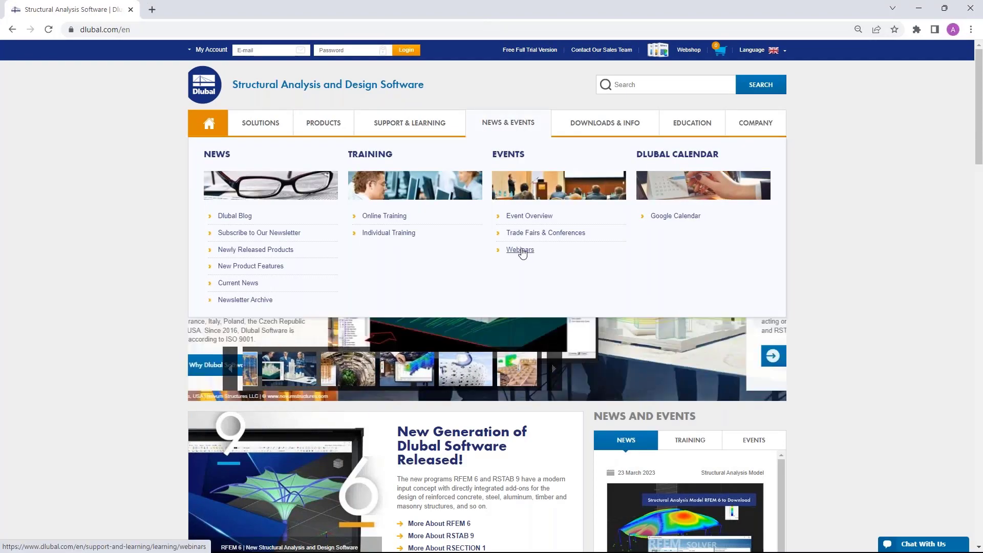
left_click(521, 250)
scroll(521, 251, "down", 5)
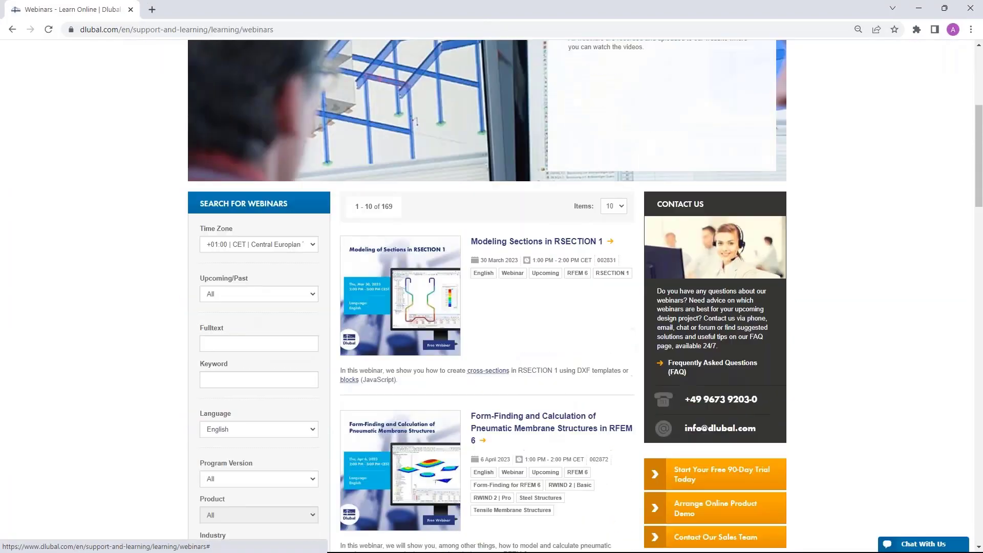
Open the webinar "Most Frequently Asked Questions Answered by Dlubal Support Team | March 2023" from the webinar list.
scroll(570, 245, "down", 2)
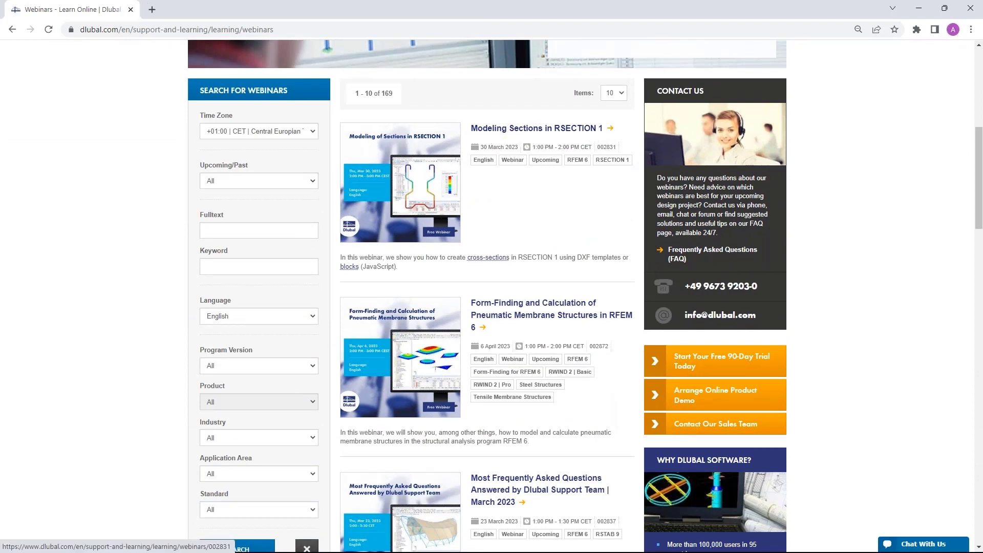
scroll(548, 226, "down", 2)
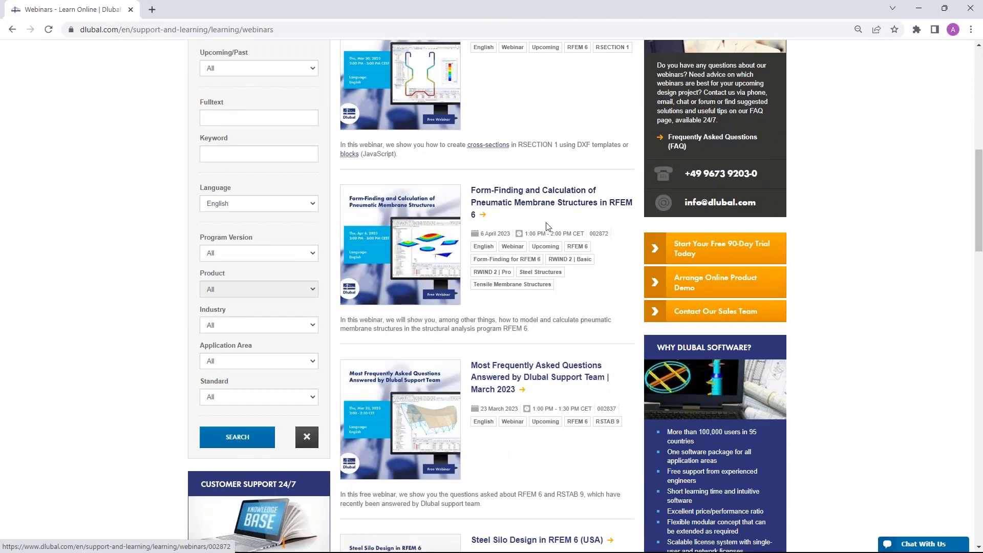
scroll(547, 226, "down", 2)
left_click(501, 257)
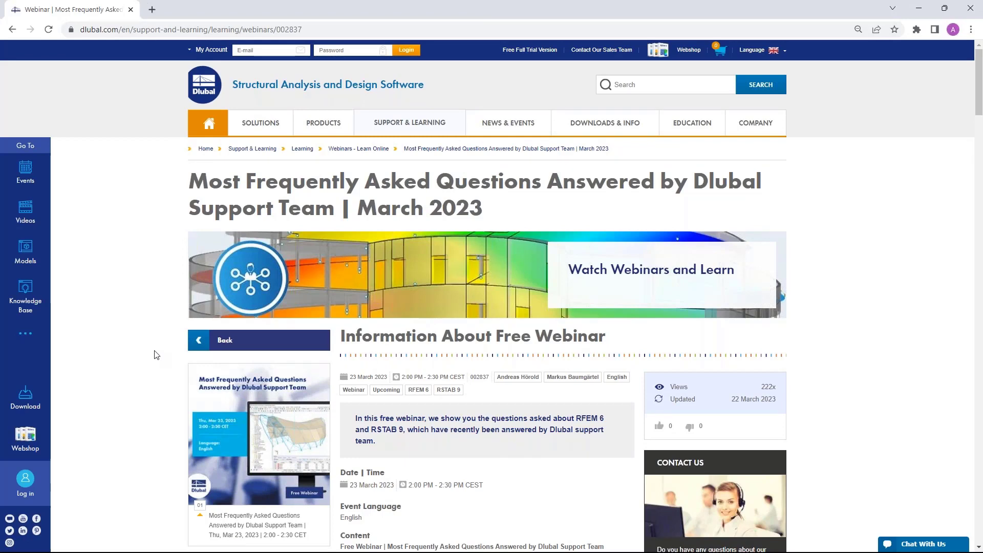
Review the webinar's page for its content description, speakers, downloads, links and registration, and its recommended events, videos and models to download.
scroll(545, 332, "down", 7)
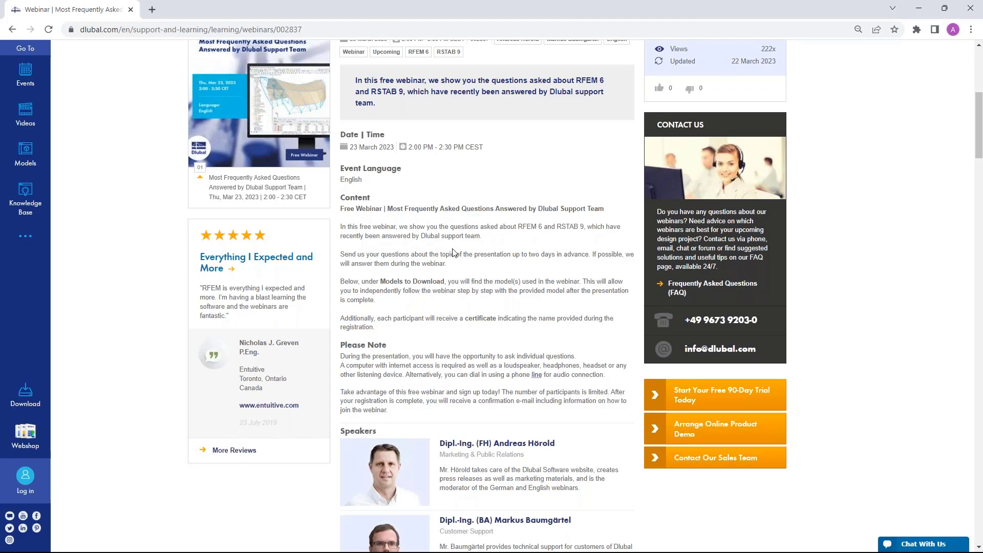
scroll(399, 277, "down", 8)
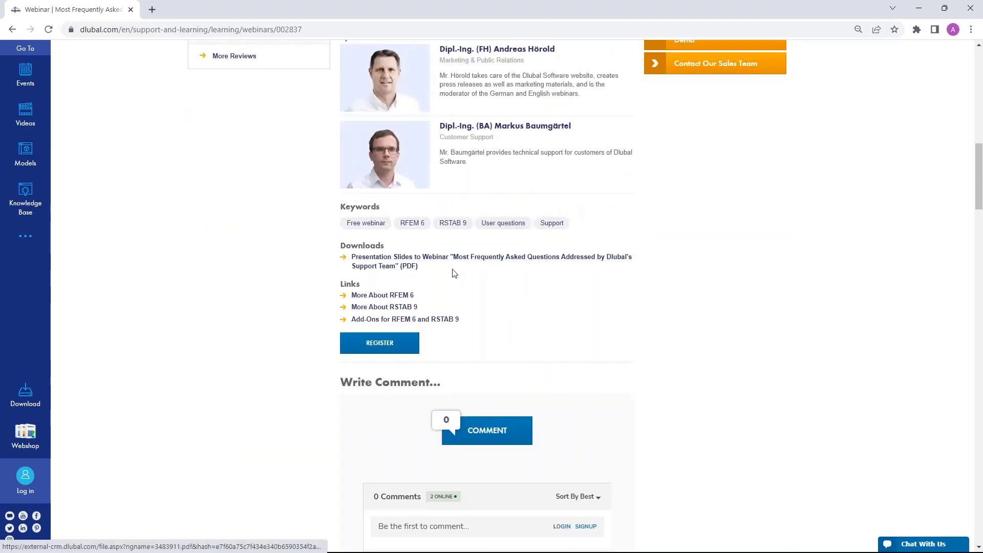
scroll(418, 278, "down", 1)
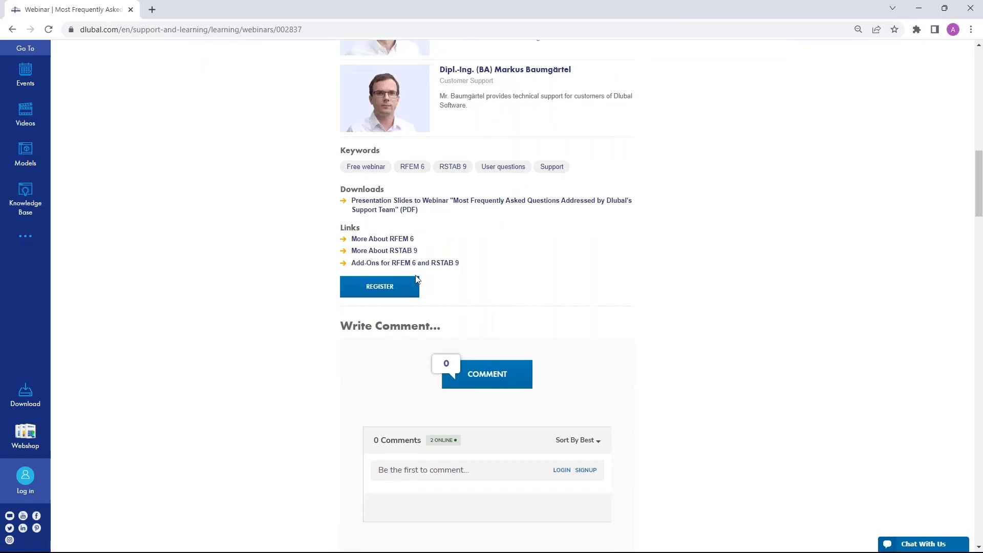
scroll(497, 229, "down", 3)
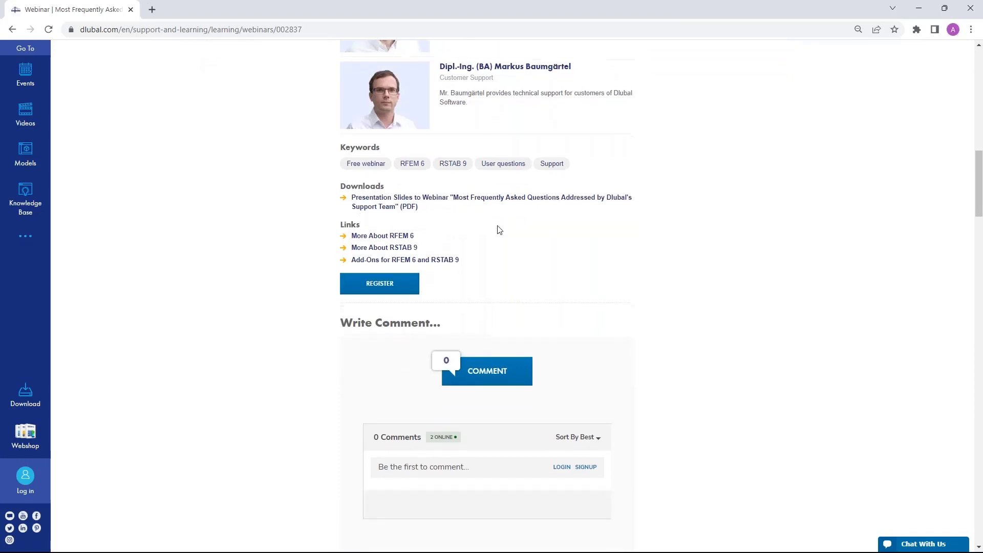
scroll(496, 229, "down", 15)
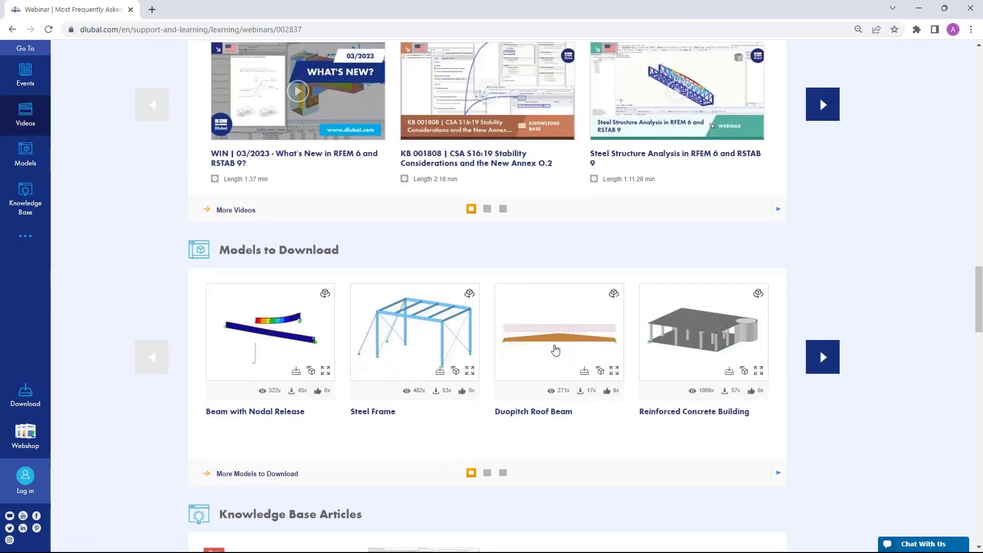
scroll(453, 314, "up", 14)
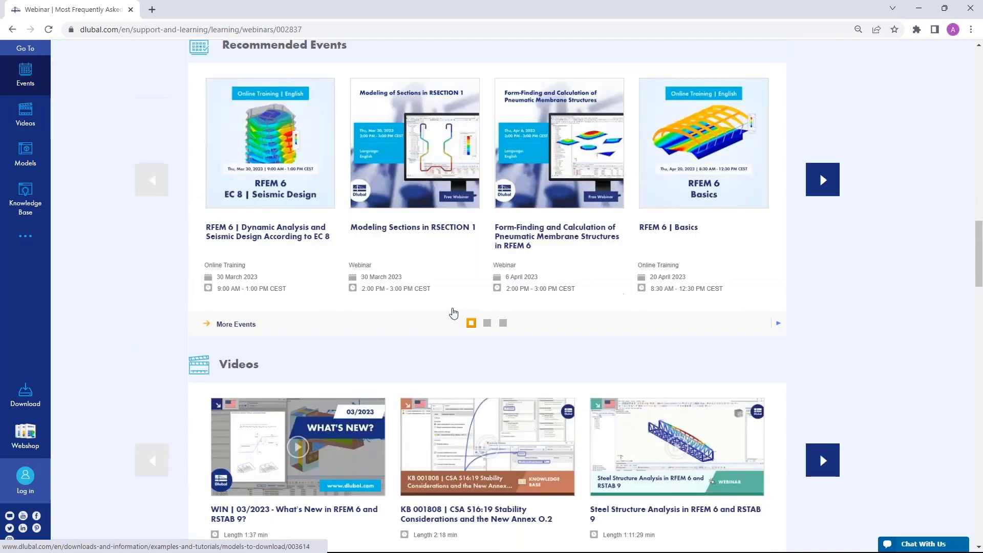
scroll(487, 297, "up", 15)
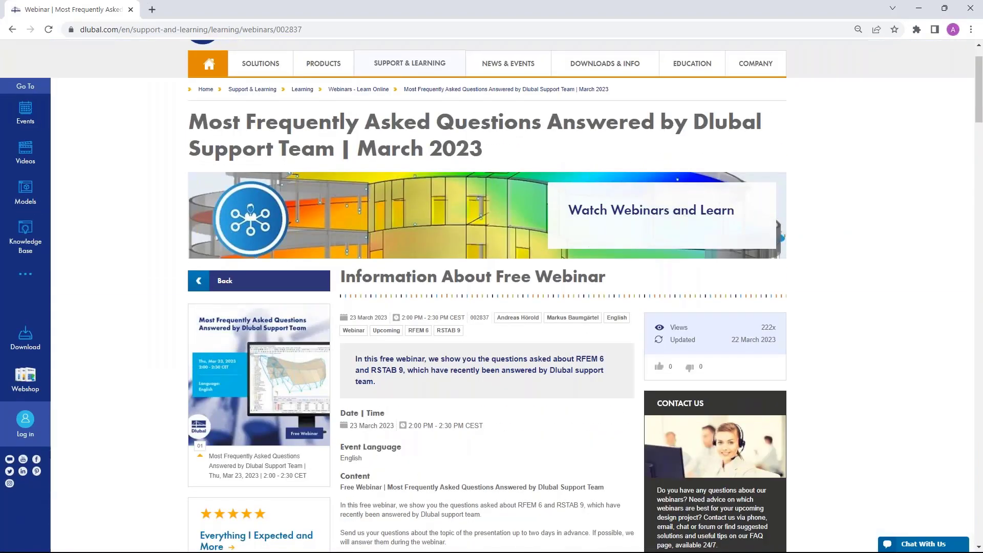
scroll(84, 188, "down", 1)
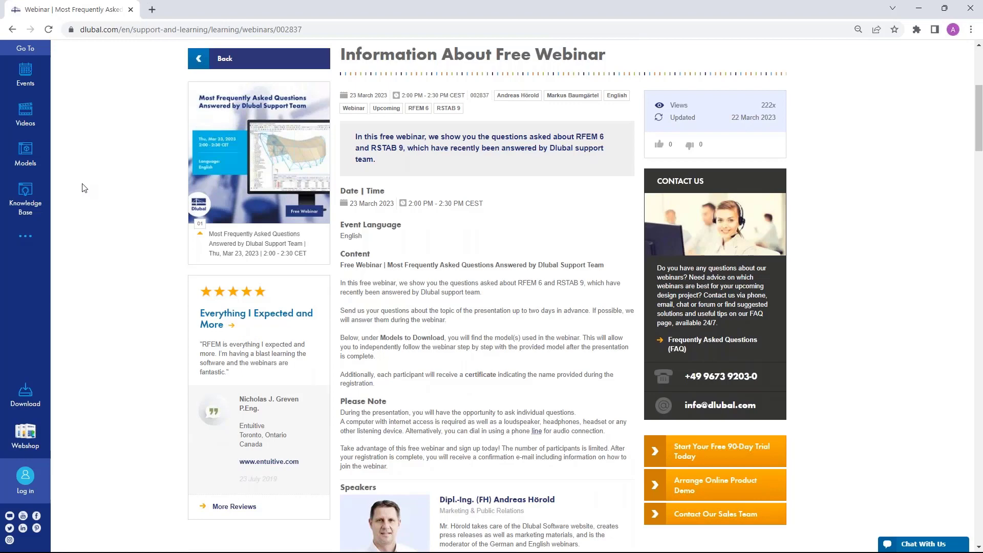
key("alt+Tab")
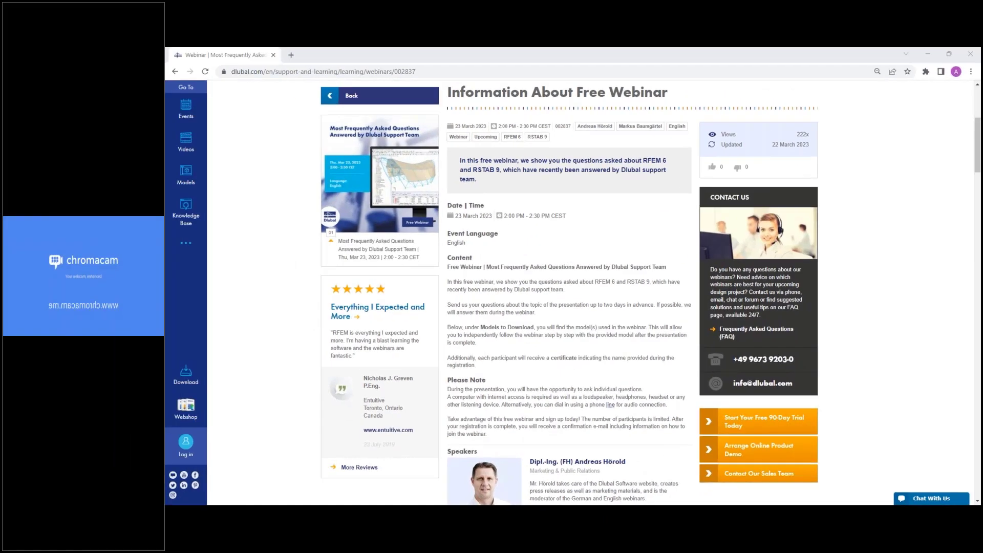